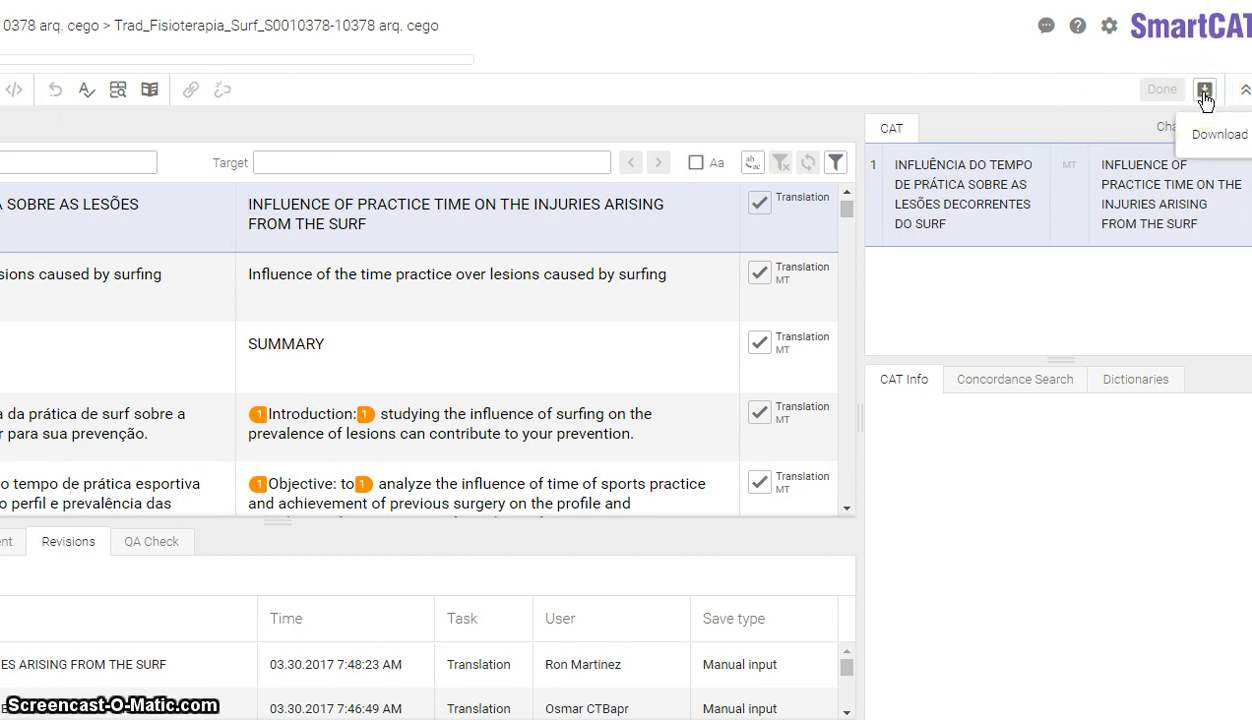
- Export the SmartCAT project as a Bilingual DOCX and download the prepared file
click(1205, 92)
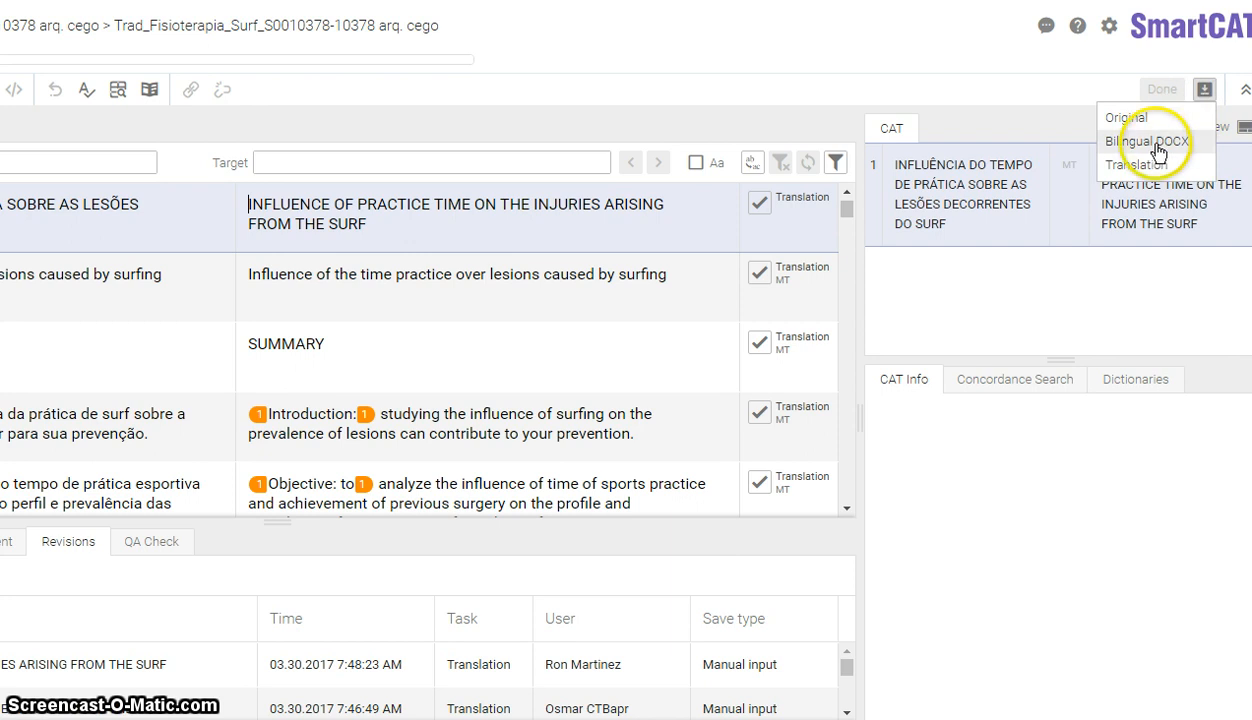
click(1147, 142)
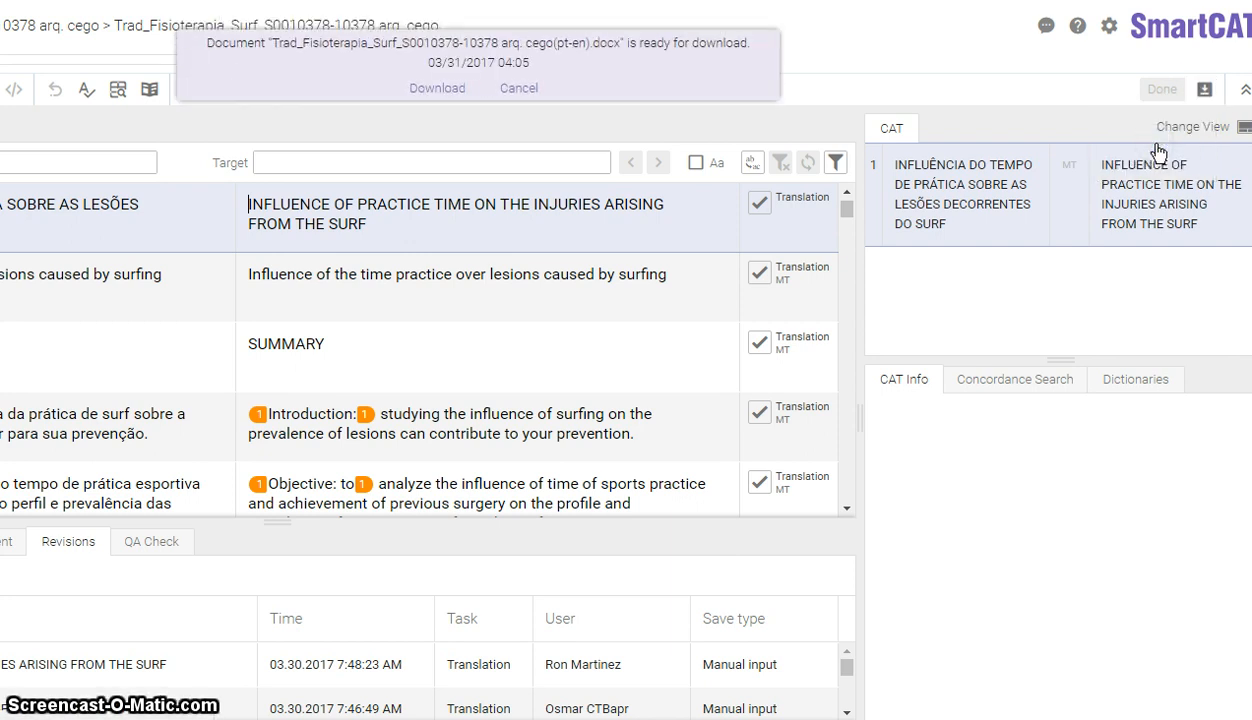
click(433, 90)
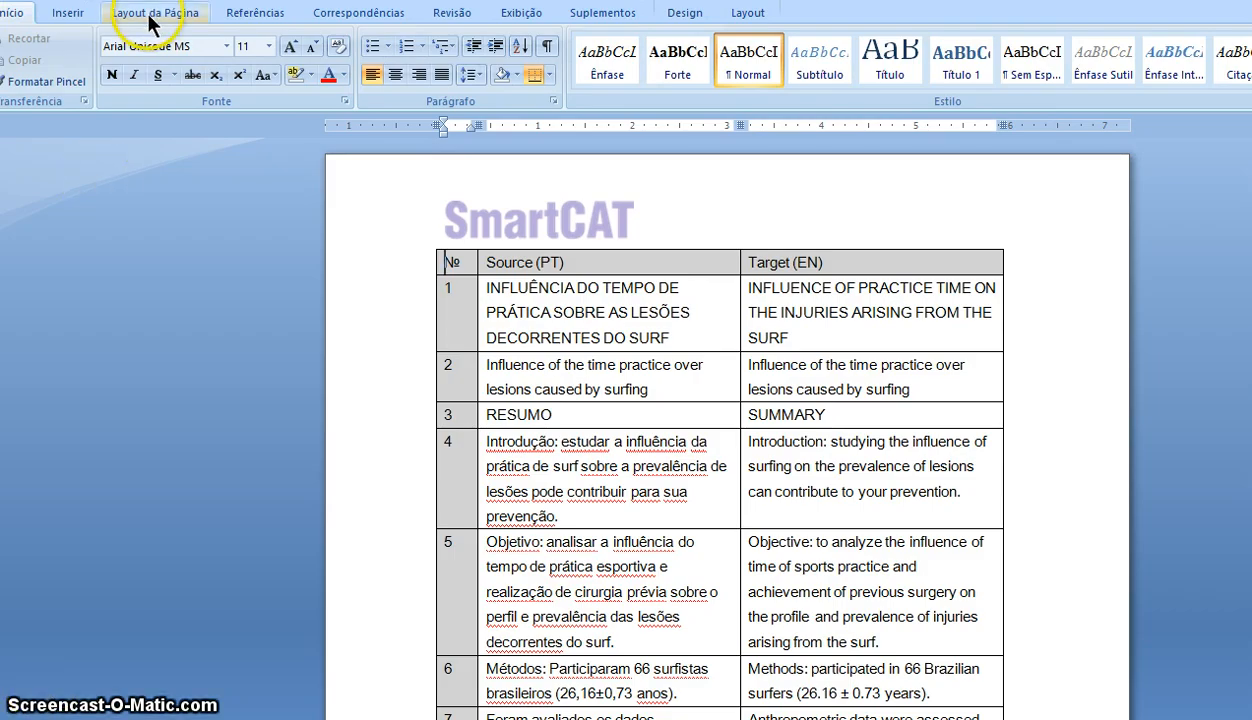
- Set the Word export's page orientation to landscape (Paisagem)
click(158, 16)
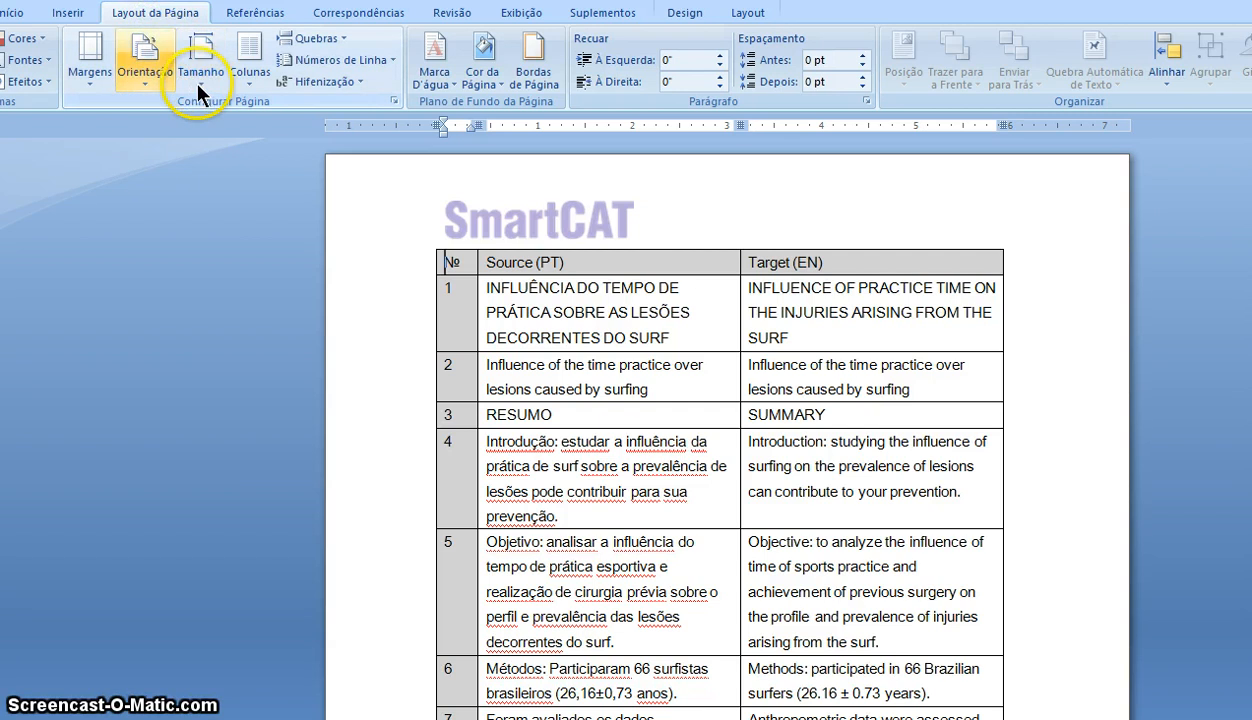
click(147, 88)
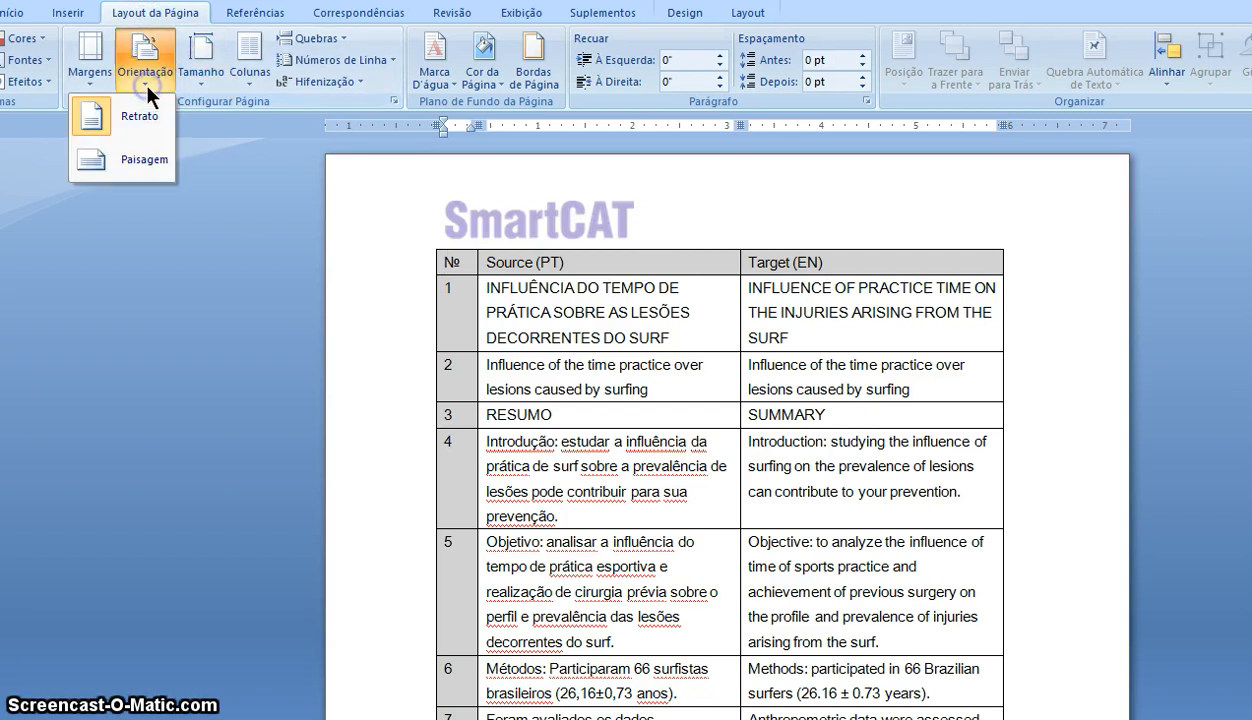
click(152, 160)
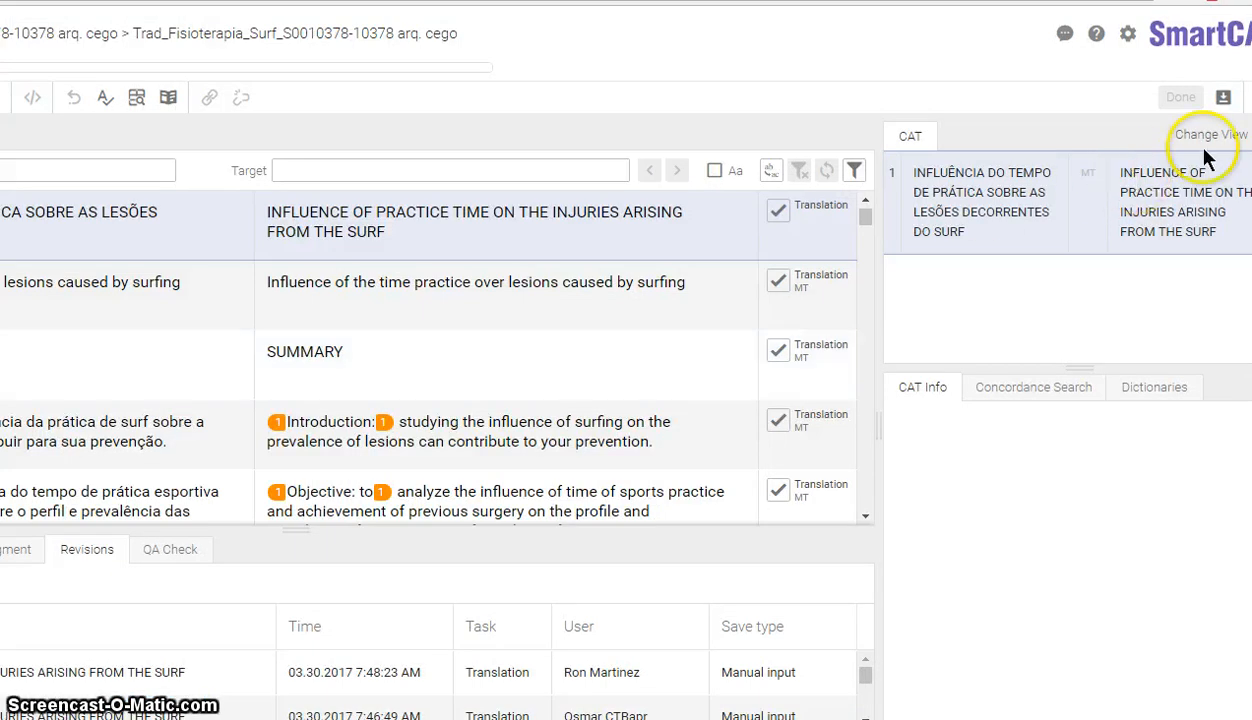
- Dismiss SmartCAT's download options without choosing, and open a new Chrome tab
click(1222, 97)
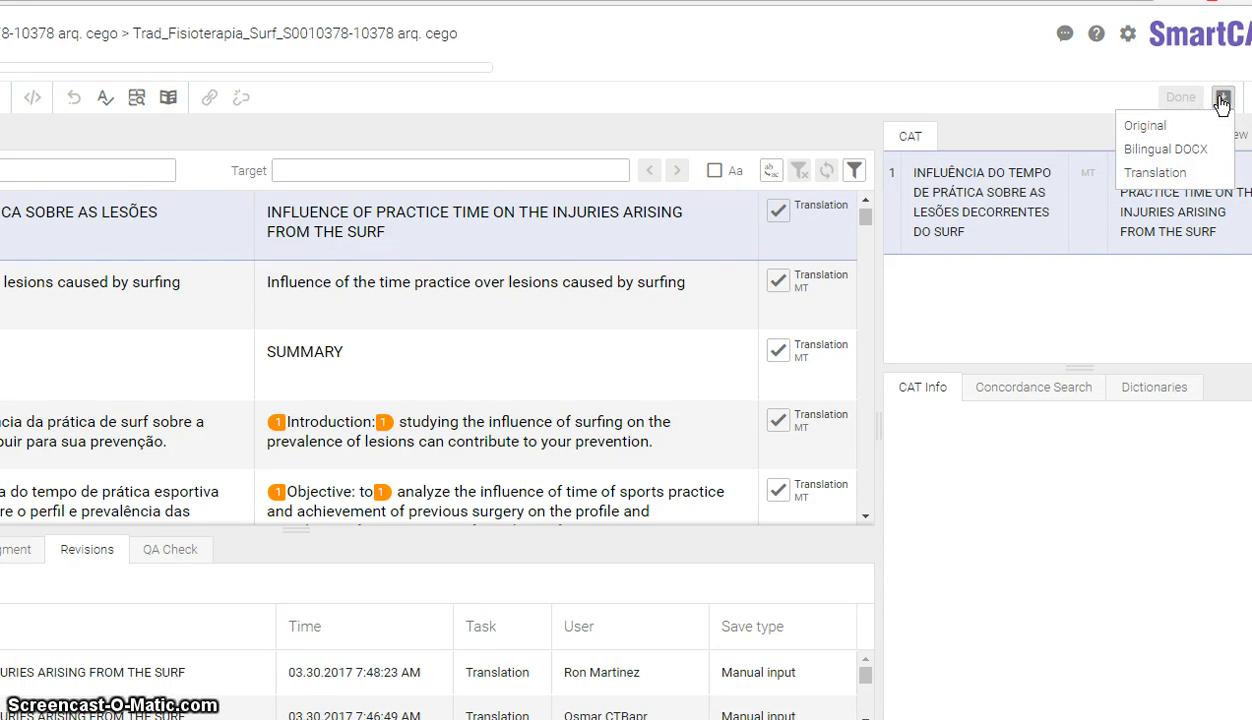
click(1028, 103)
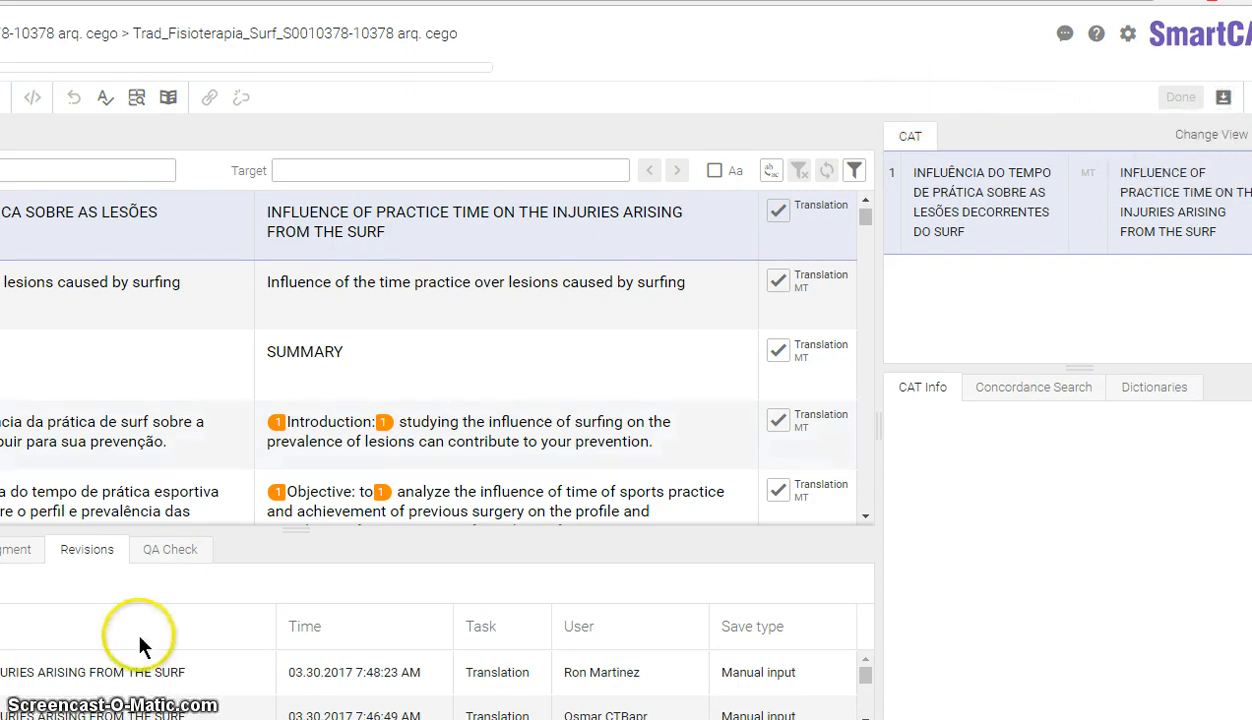
key(ctrl+t)
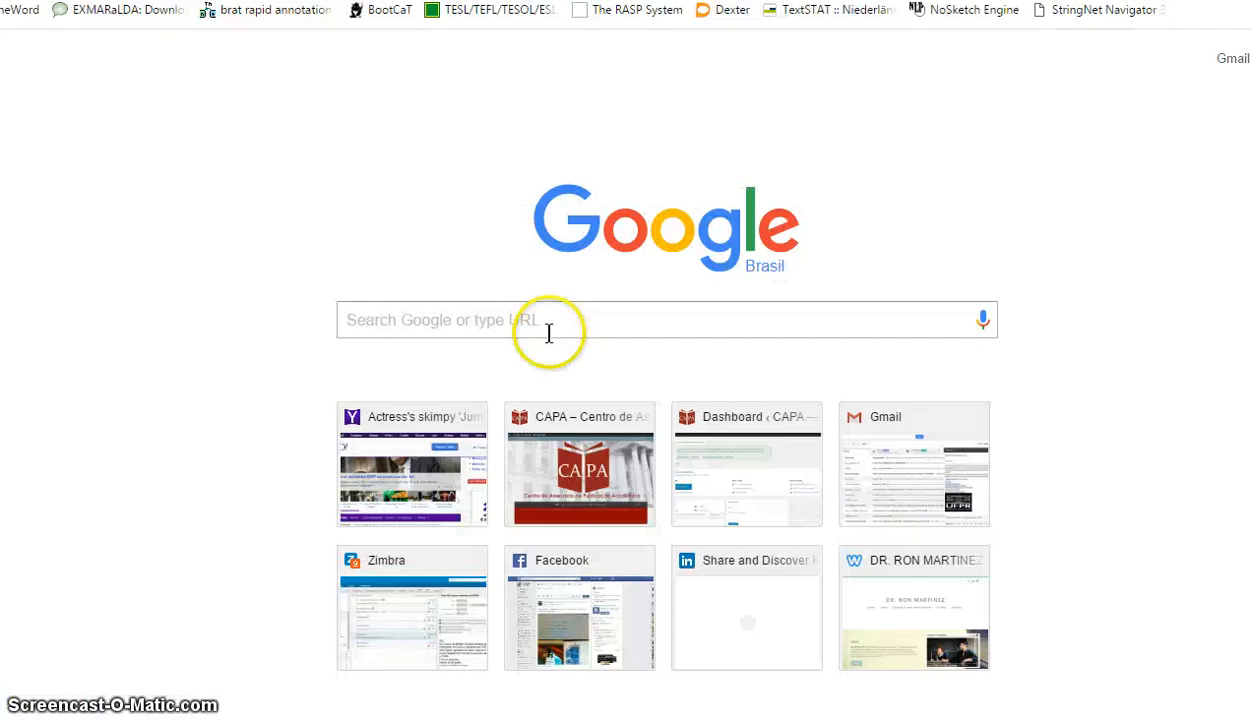
- Search Google for 'google translate' and open the Google Translate website
click(562, 330)
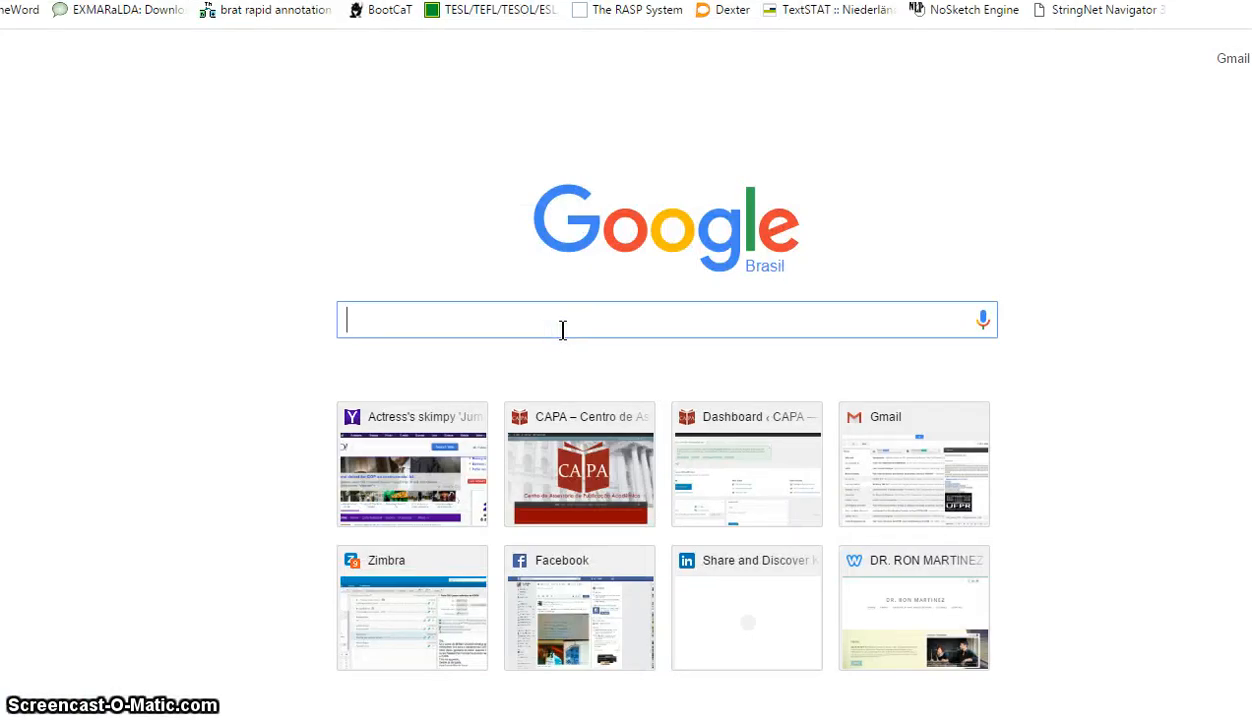
text(goo)
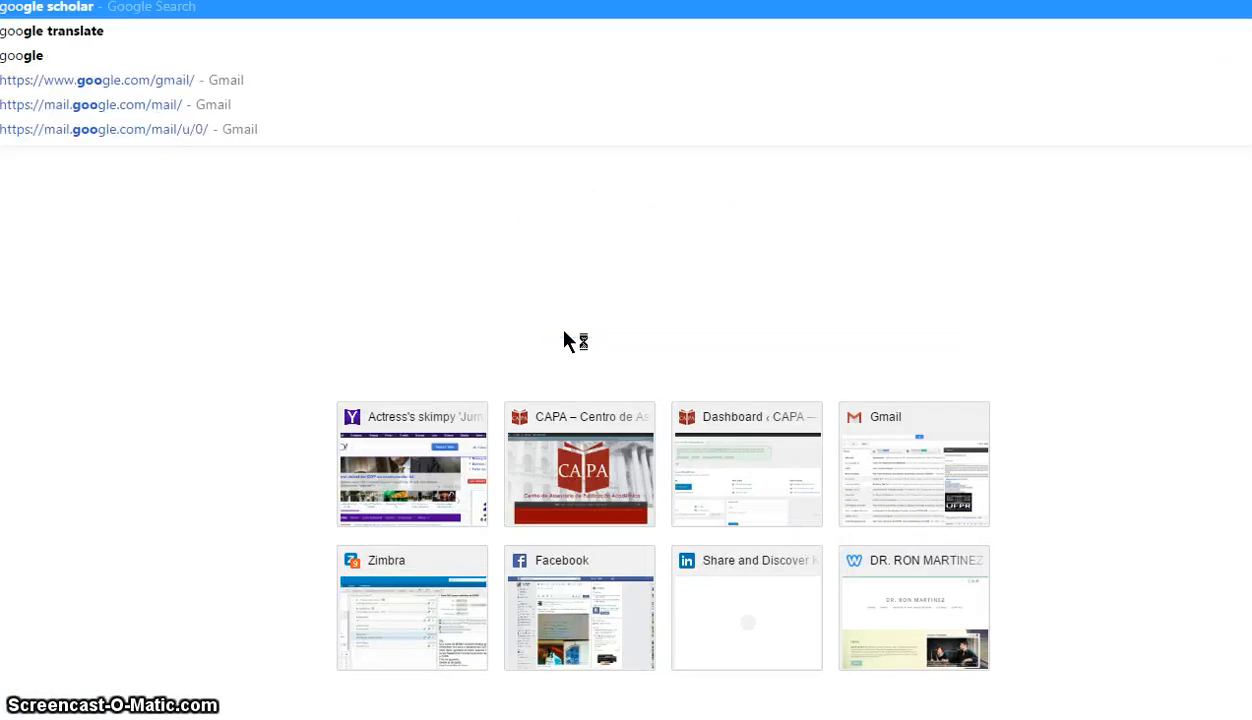
text(gle transl)
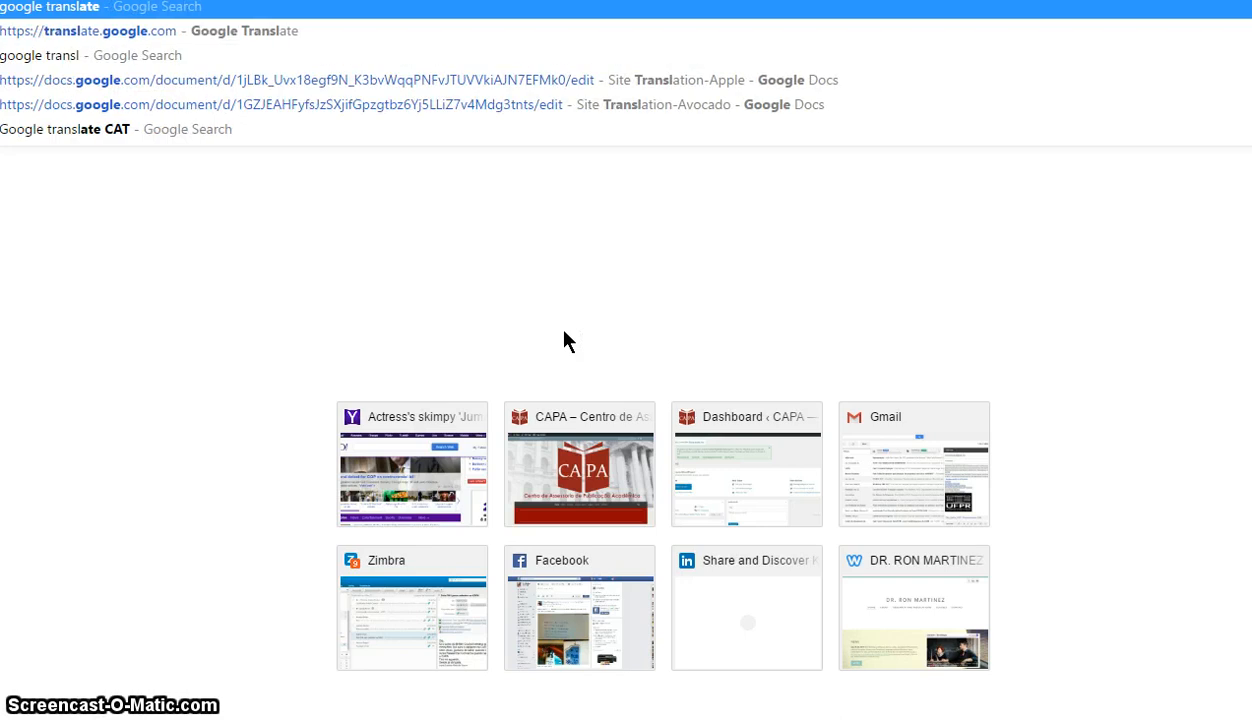
key(Return)
click(245, 273)
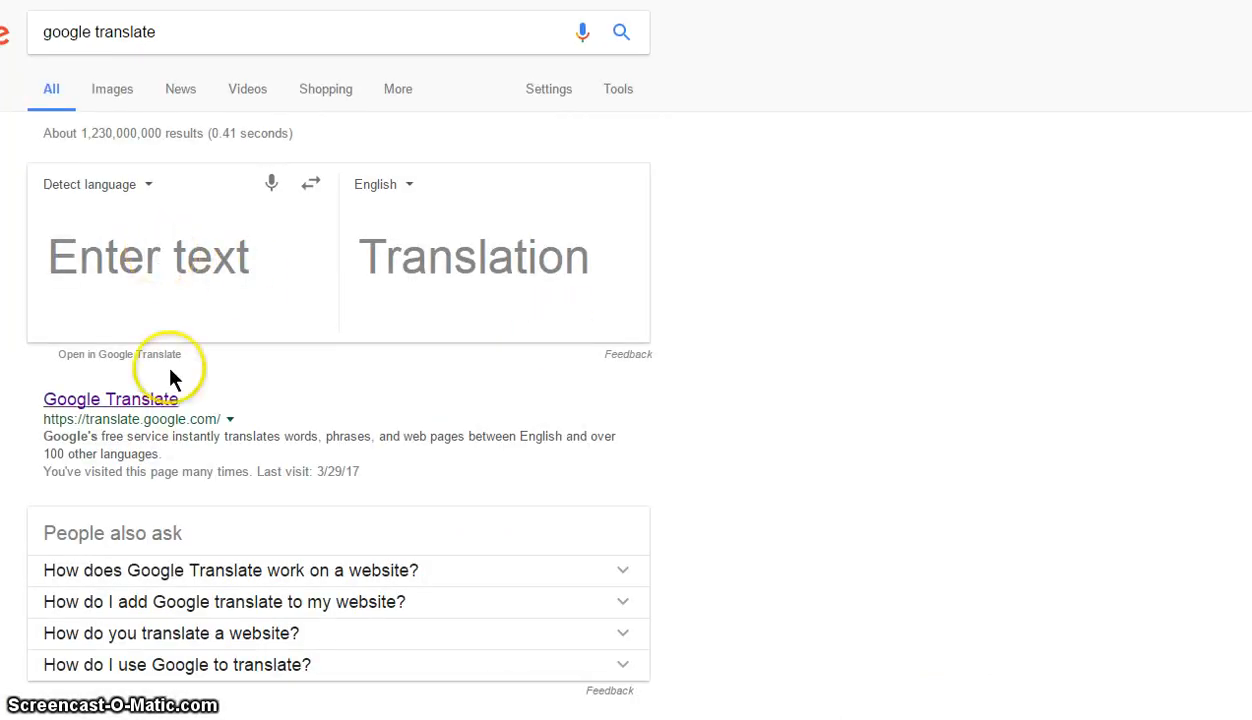
click(129, 399)
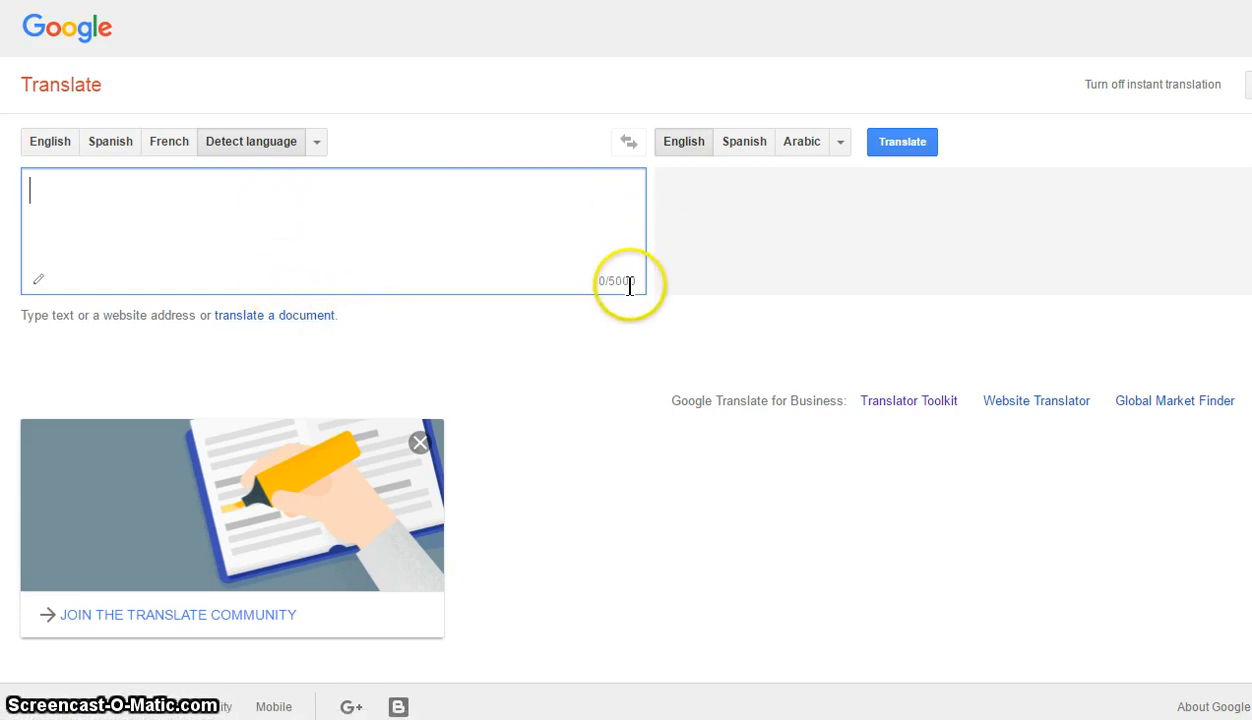
- Upload the Trad_Fisioterapia surf .docx file in Google Translate's document mode
click(257, 316)
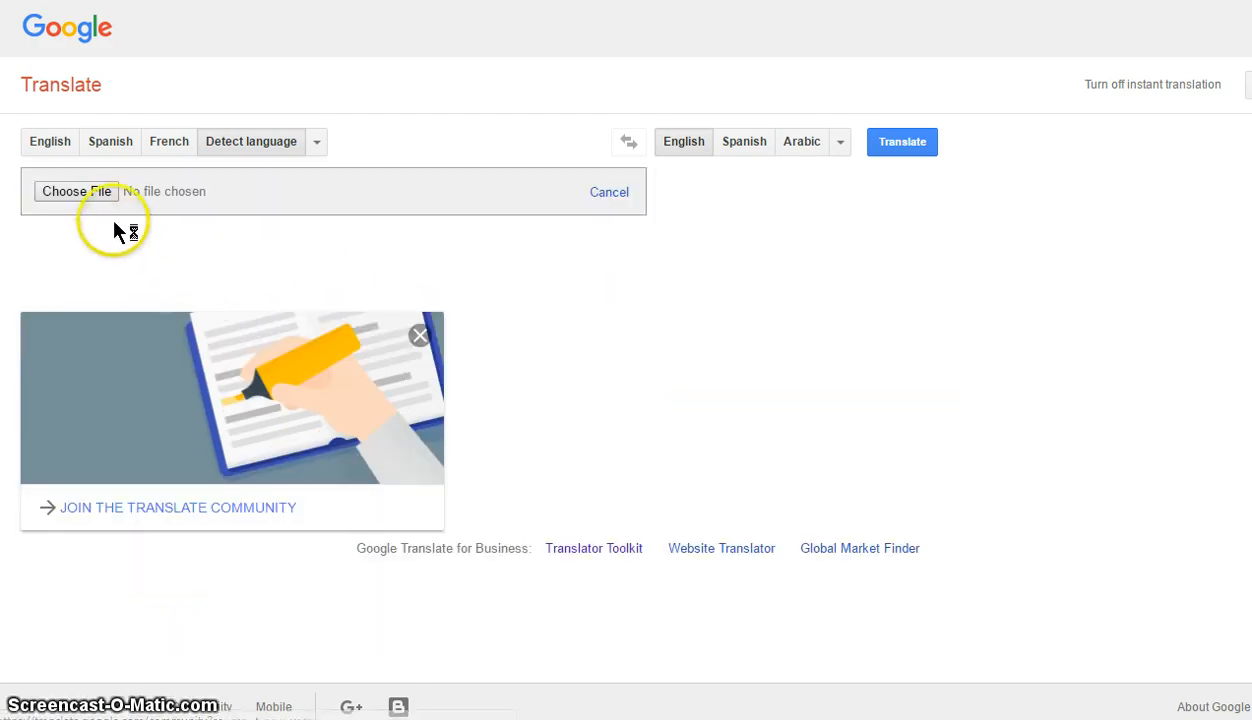
click(97, 195)
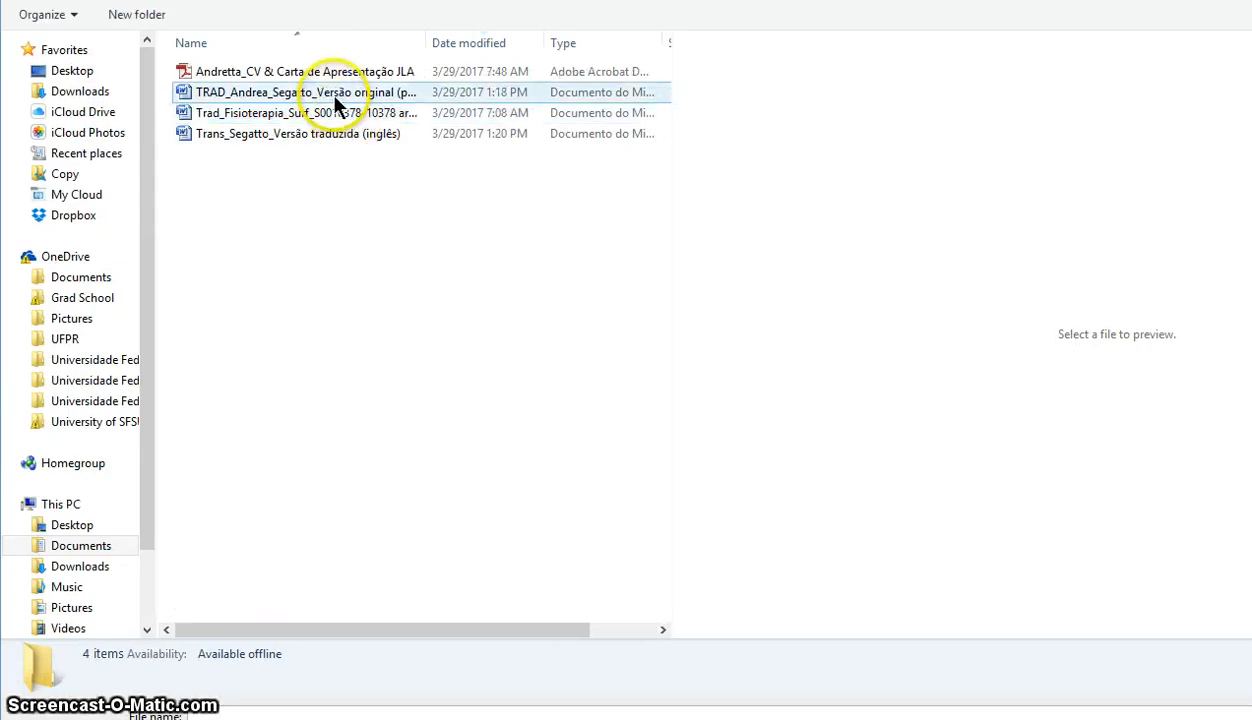
click(335, 98)
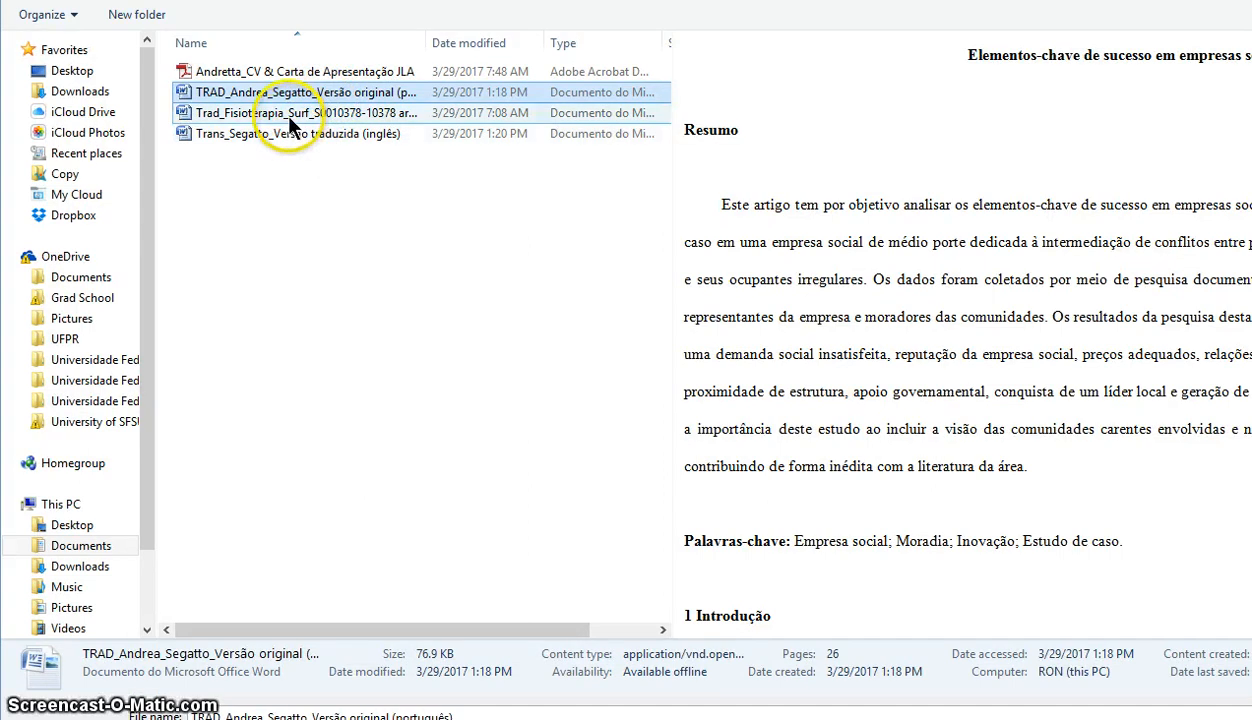
click(289, 117)
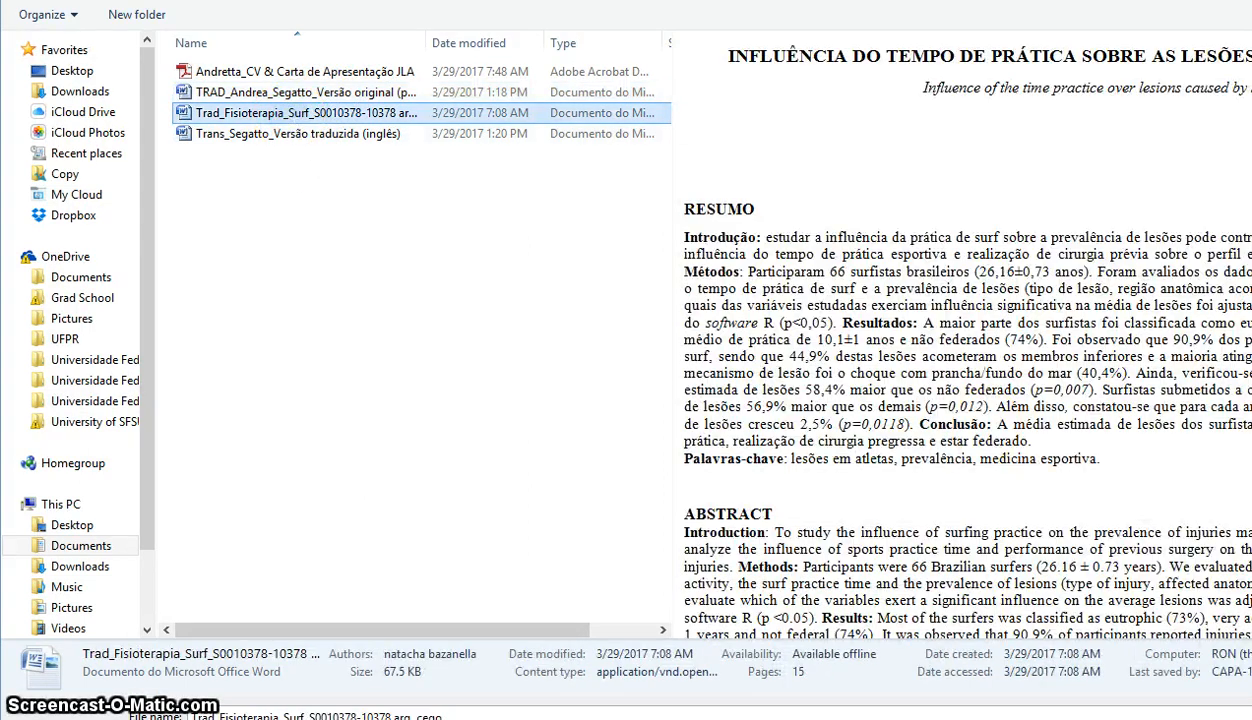
key(Return)
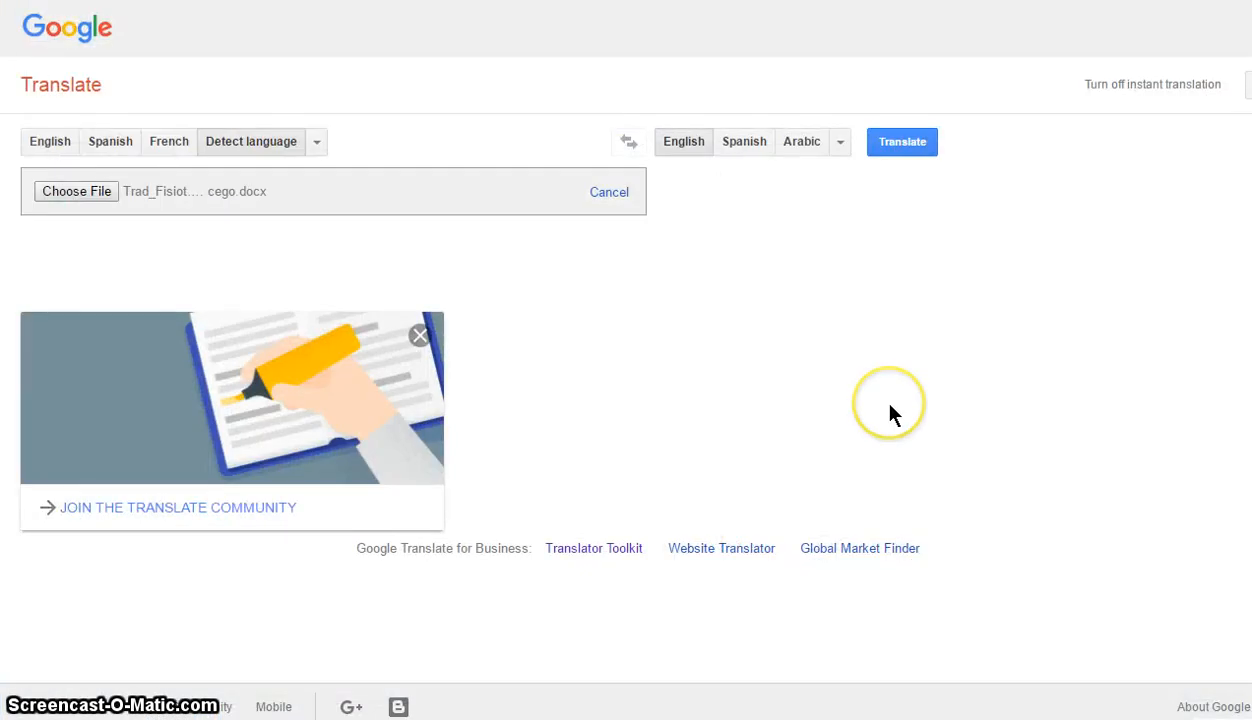
- Pick Portuguese as source, then switch back to Detect language, keeping English as target
click(318, 146)
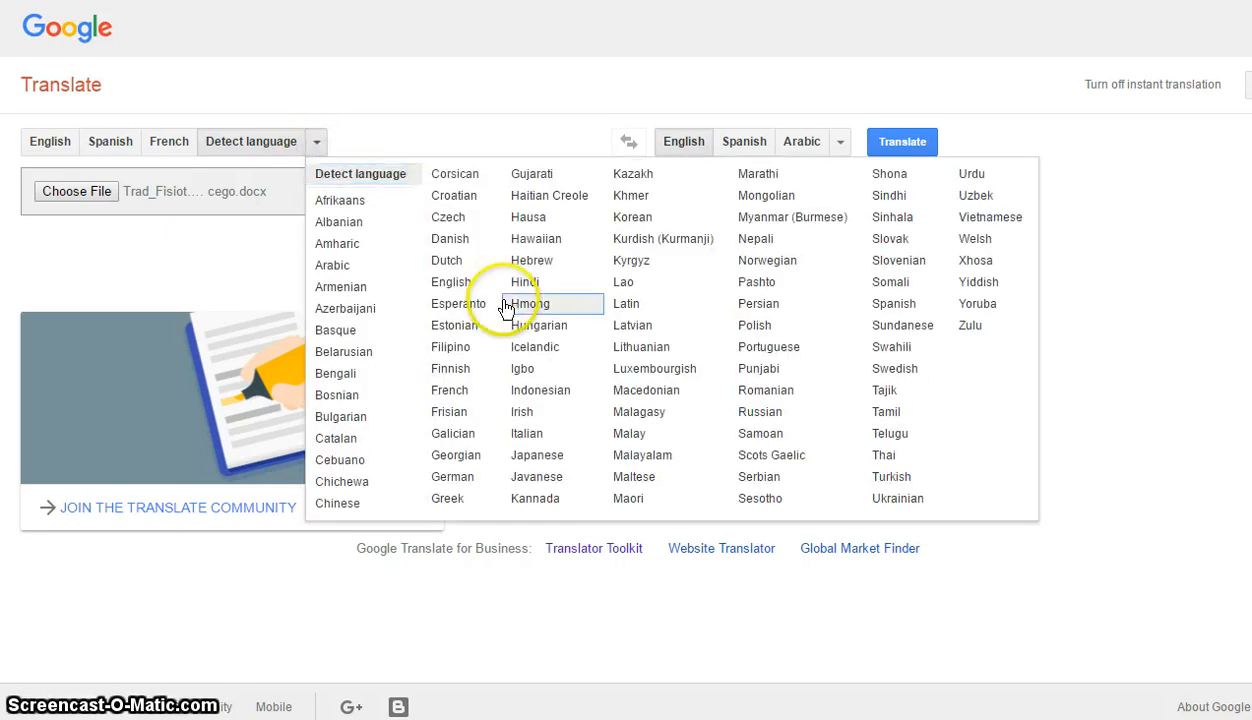
click(768, 357)
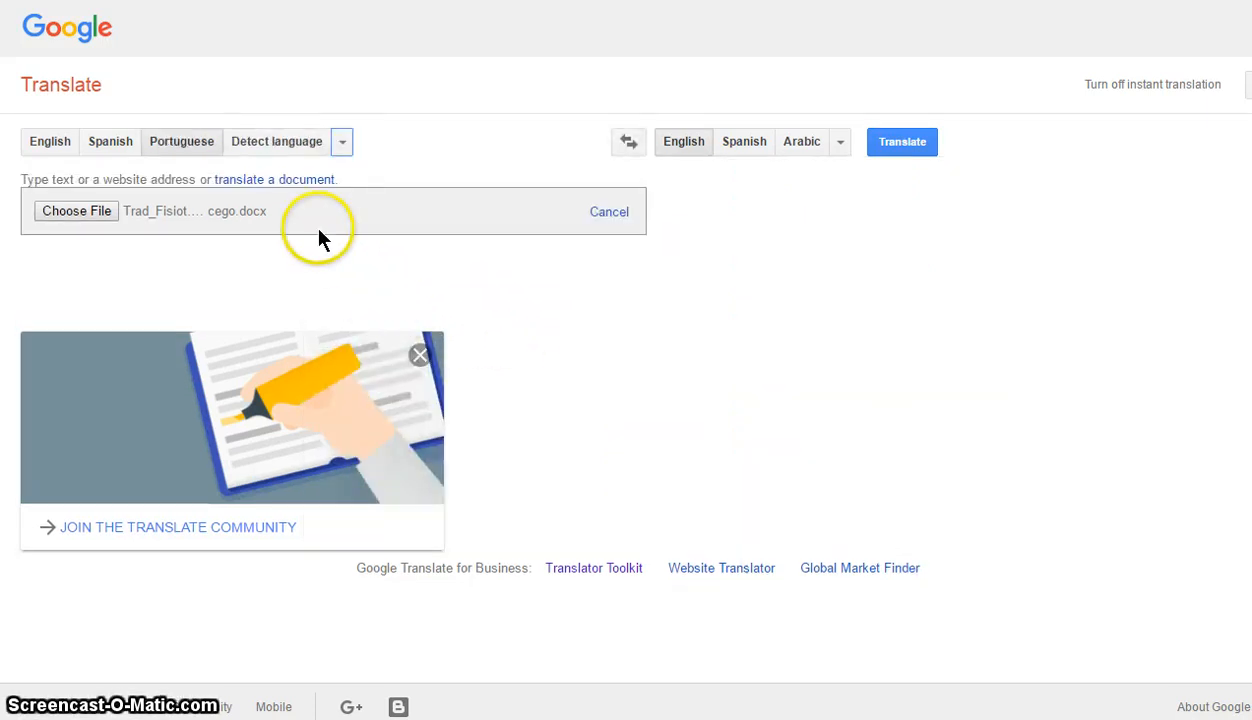
click(268, 146)
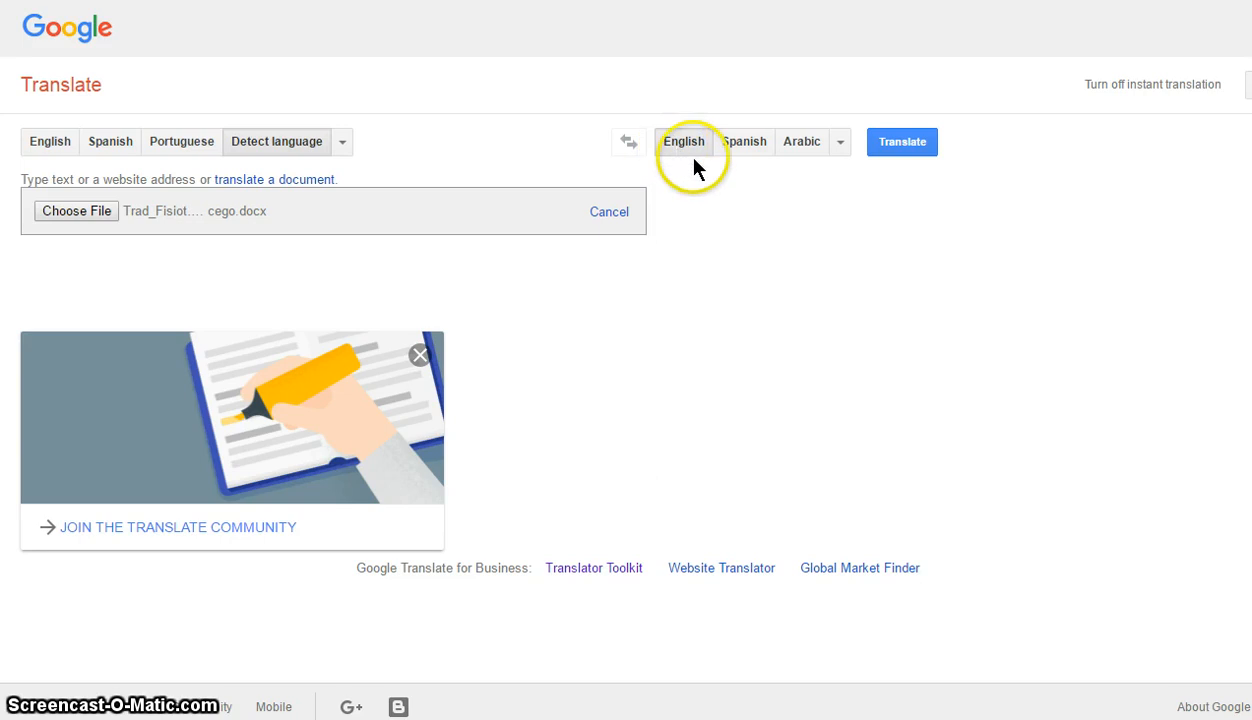
- Translate the uploaded surf document into English and scroll through the result
click(912, 150)
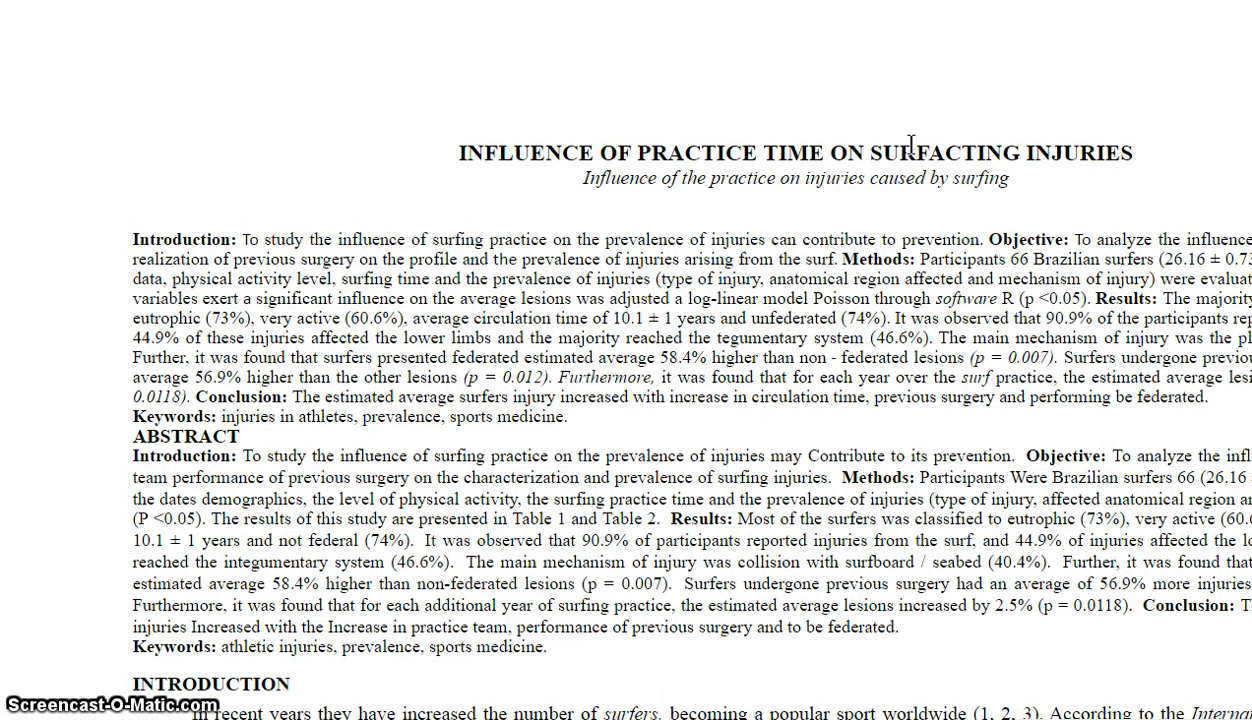
mouse_move(911, 147)
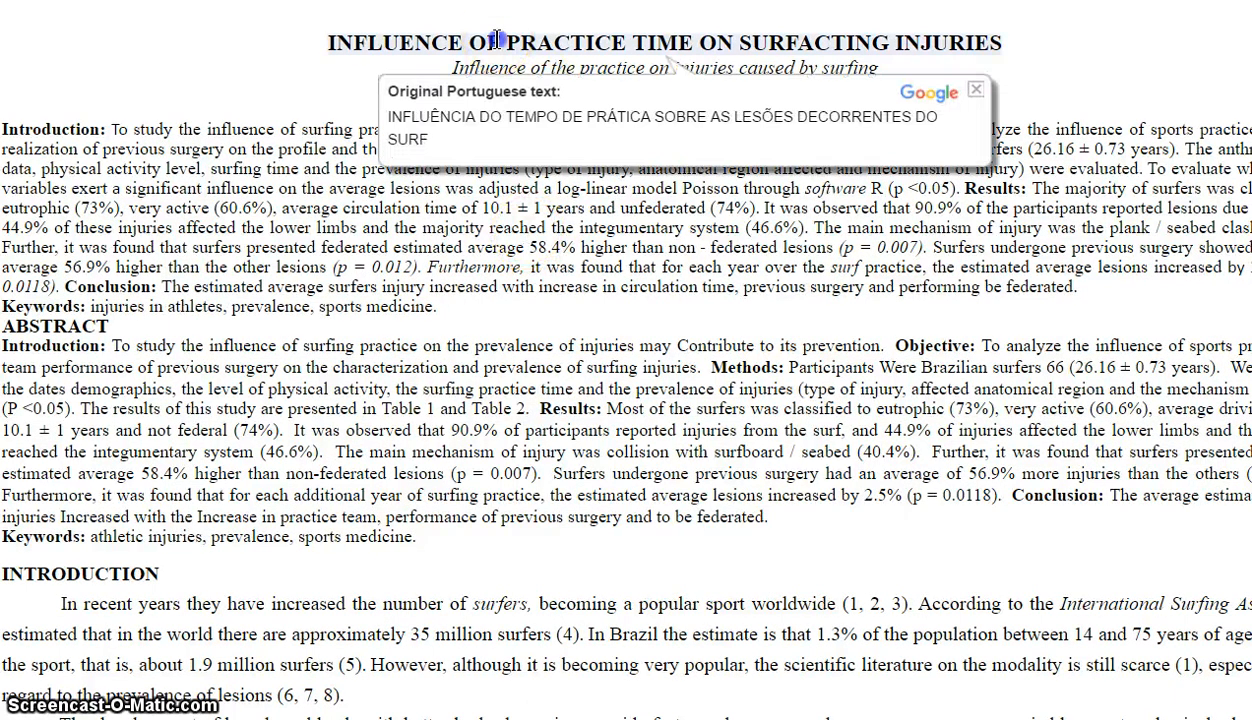
scroll(155, 401, down, 20)
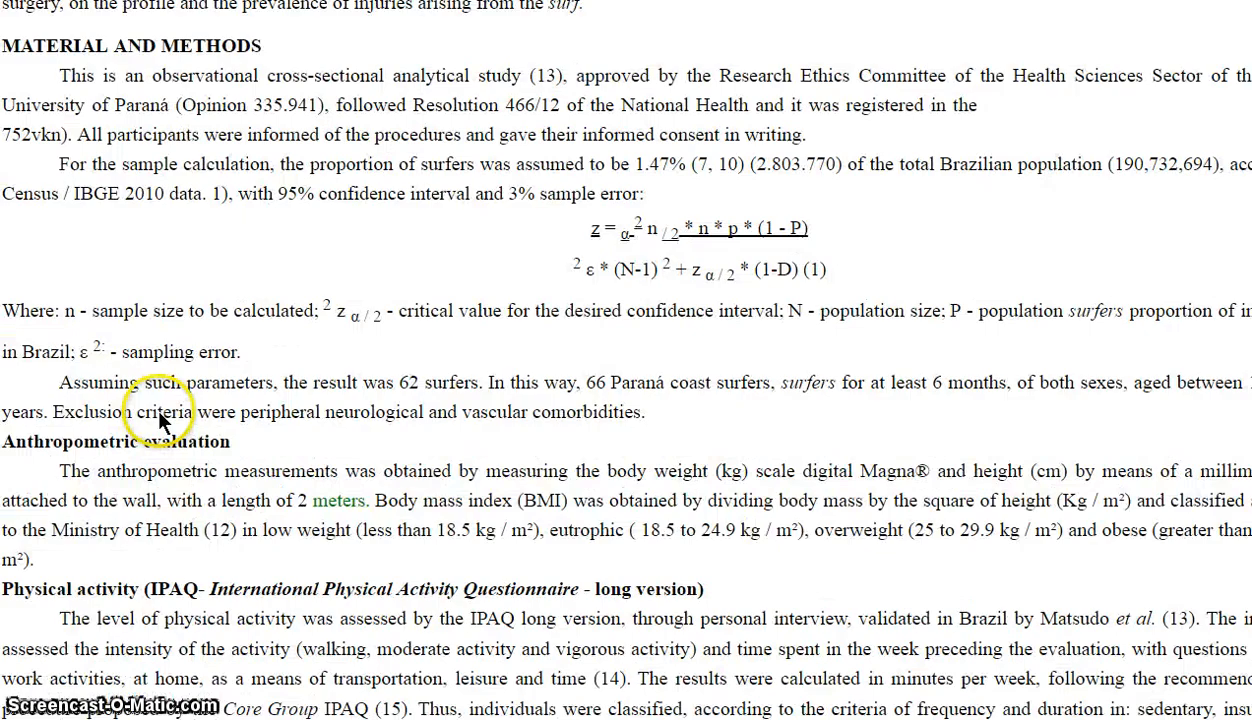
scroll(155, 401, up, 5)
scroll(158, 415, up, 1)
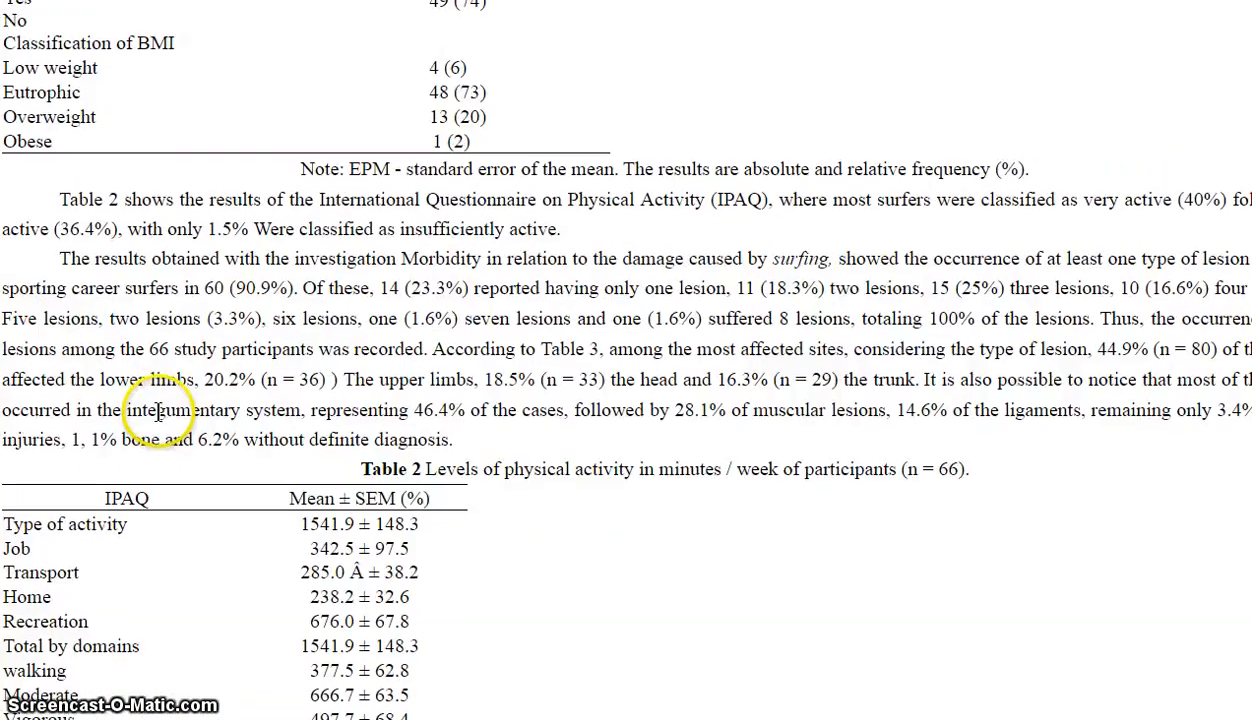
scroll(158, 415, down, 7)
scroll(158, 415, up, 15)
scroll(158, 420, up, 10)
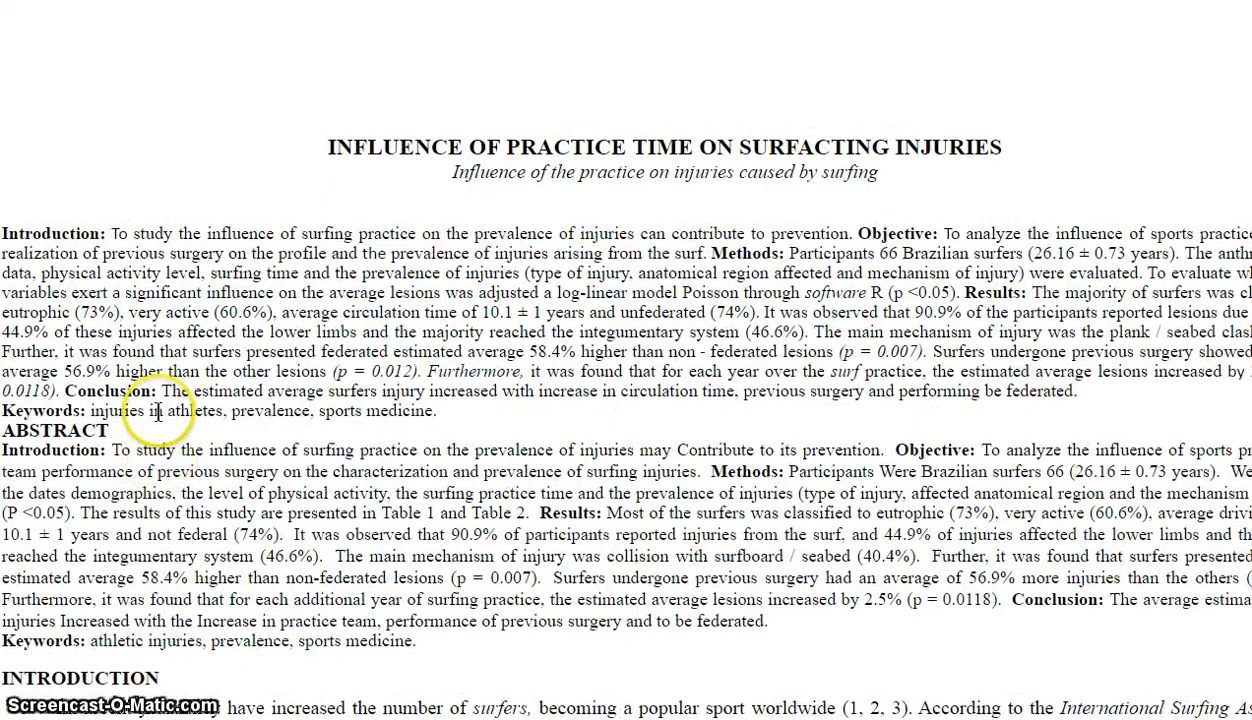
- Compare translated sentences with the original, then select the whole English page
mouse_move(610, 224)
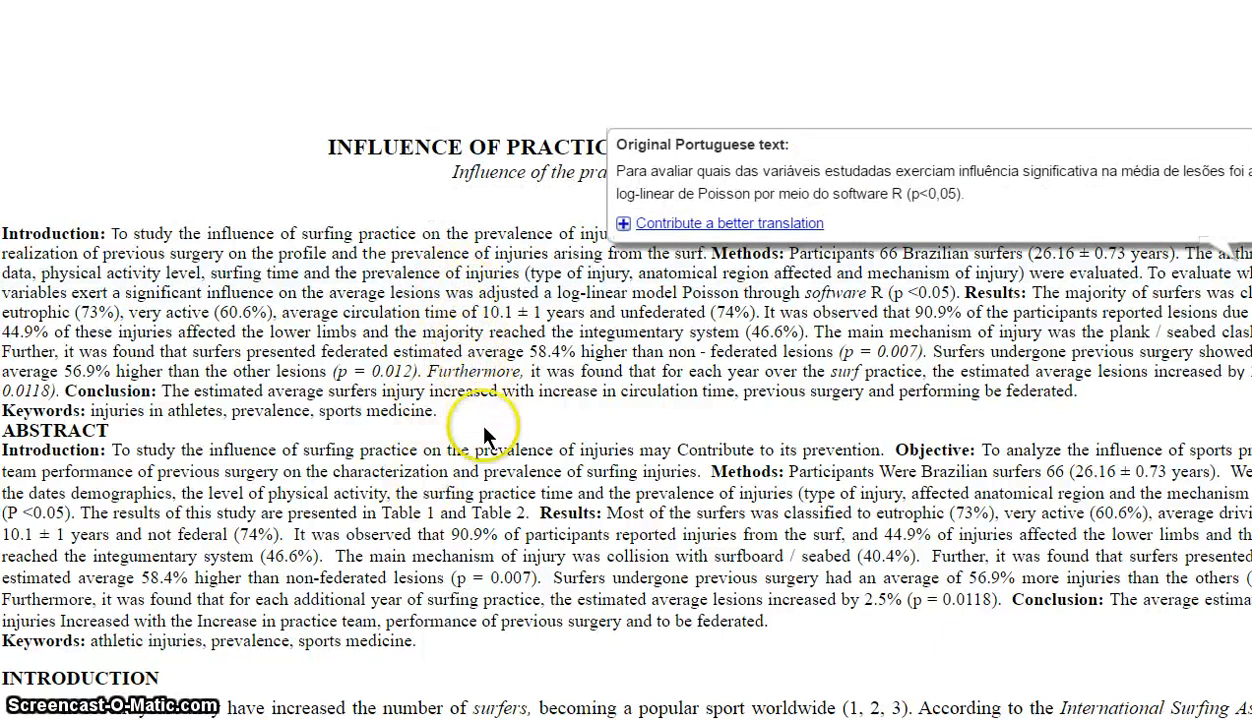
mouse_move(519, 540)
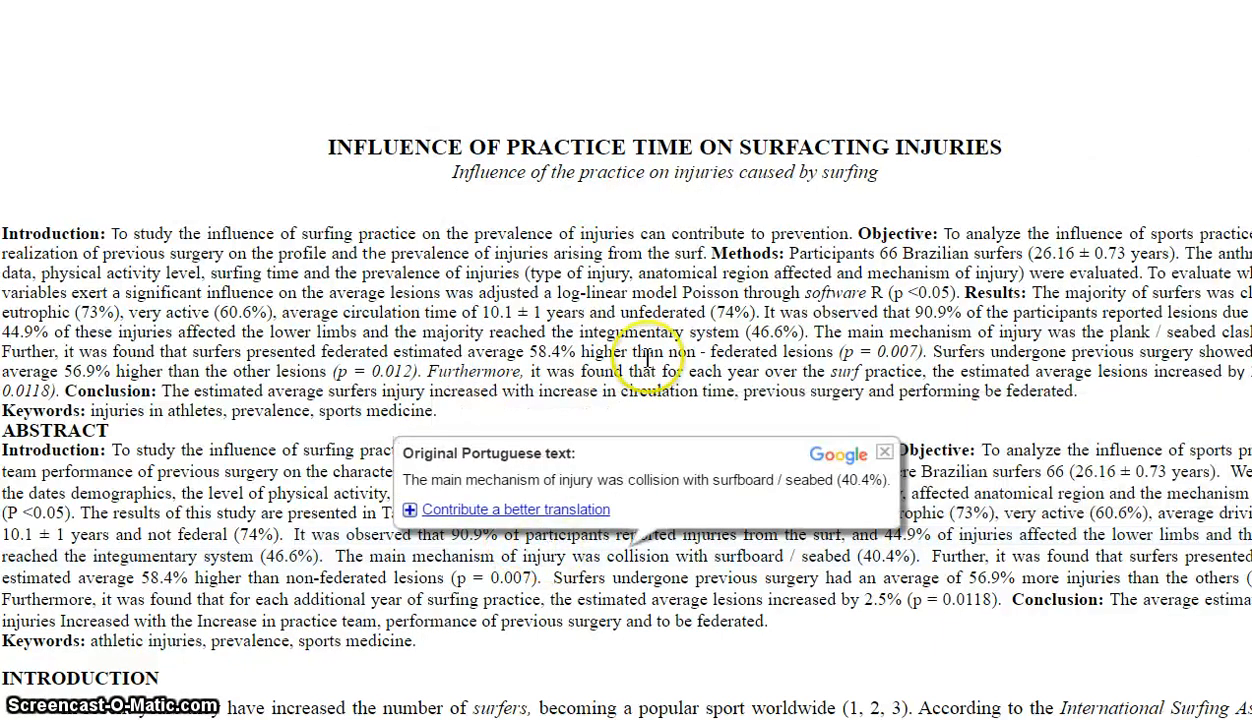
mouse_move(645, 300)
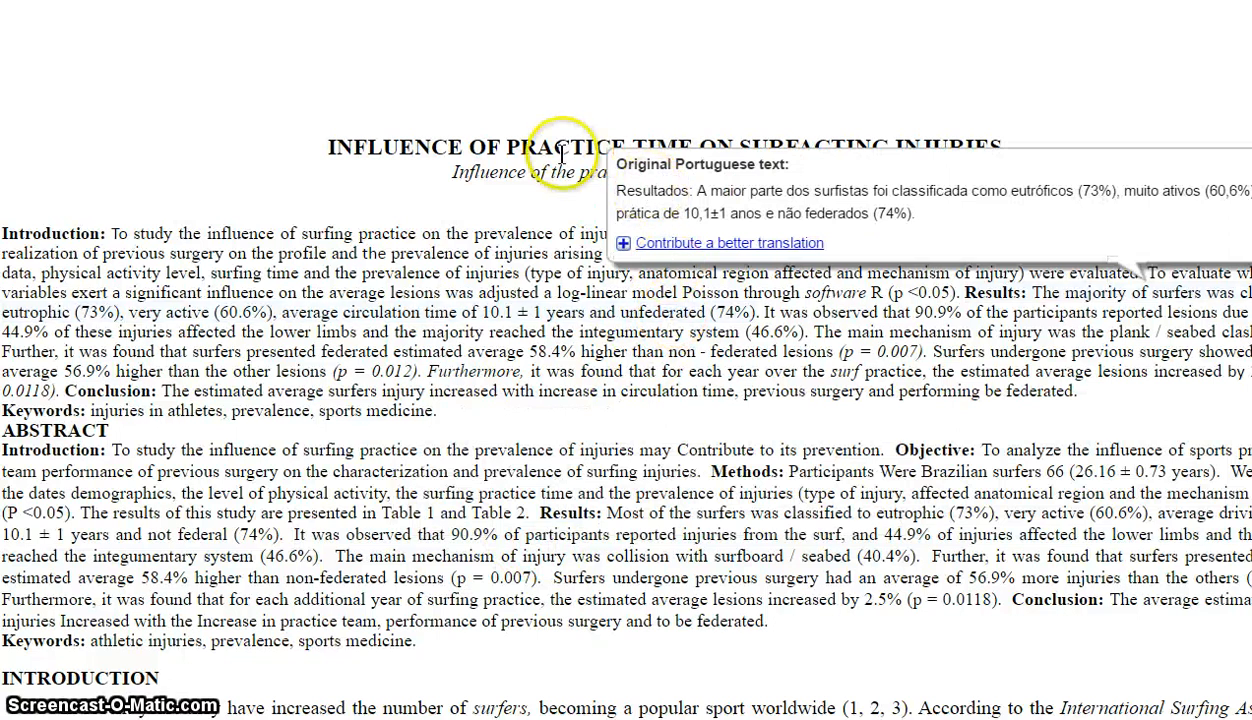
mouse_move(470, 152)
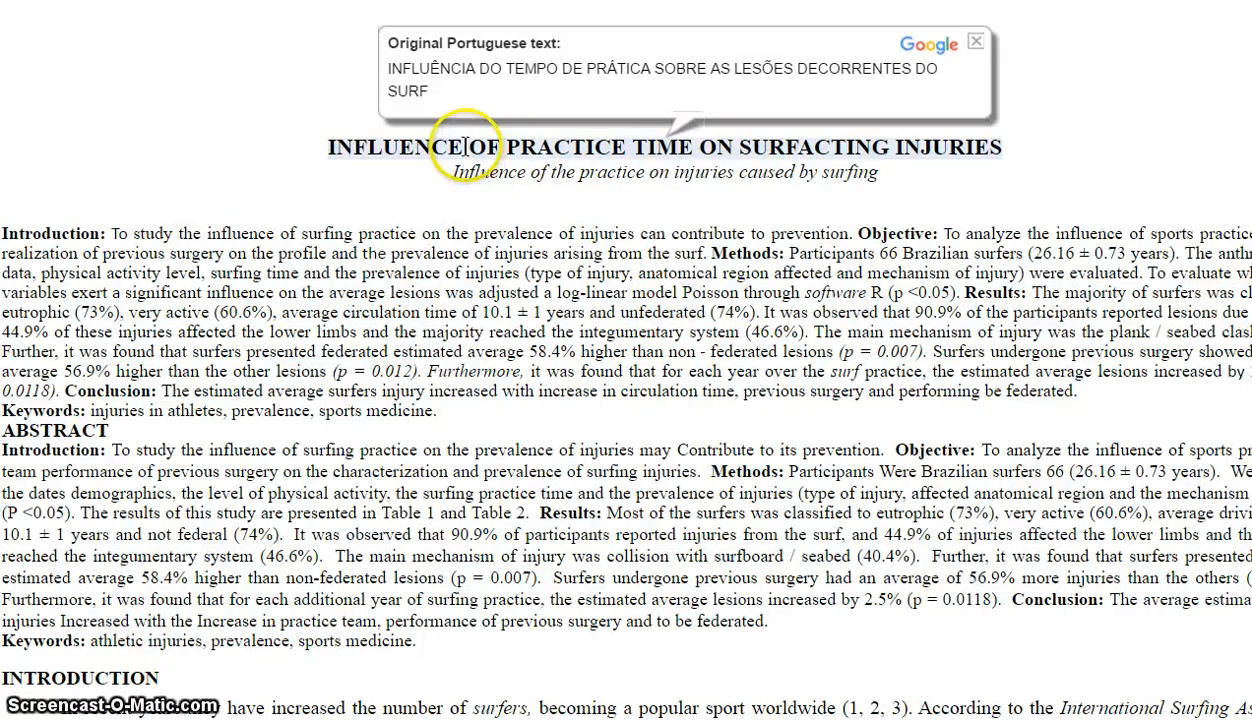
mouse_move(497, 178)
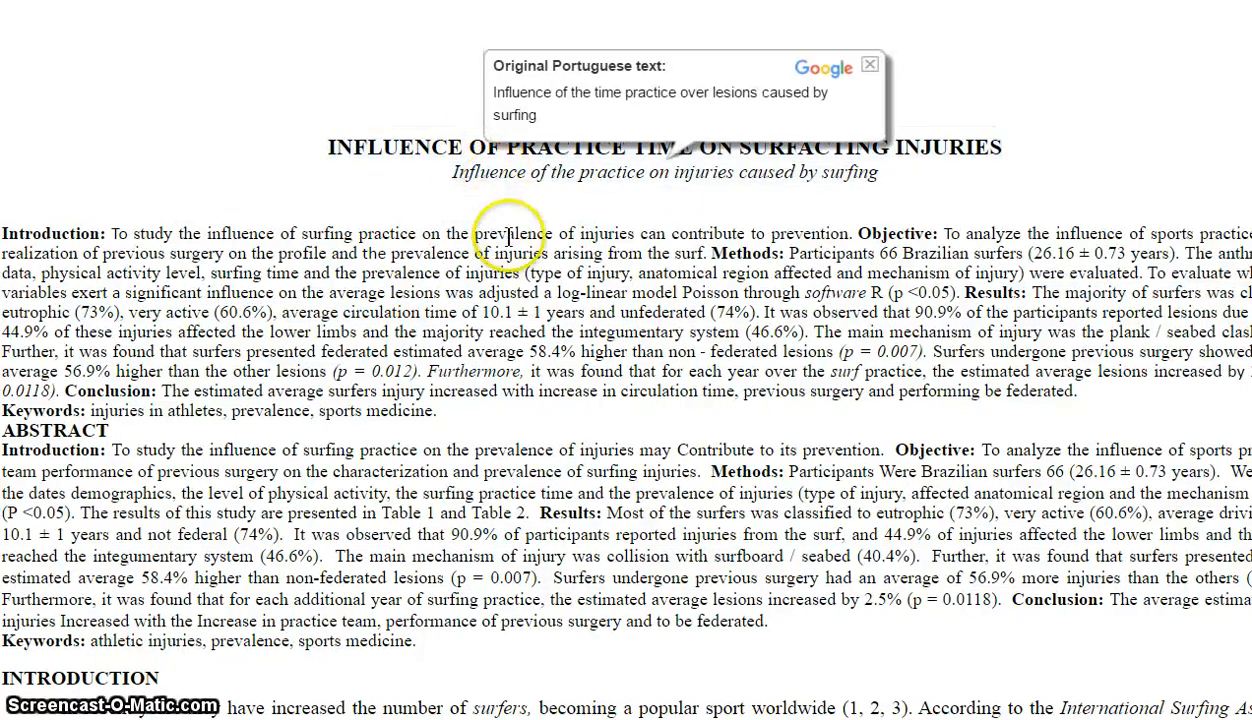
mouse_move(512, 243)
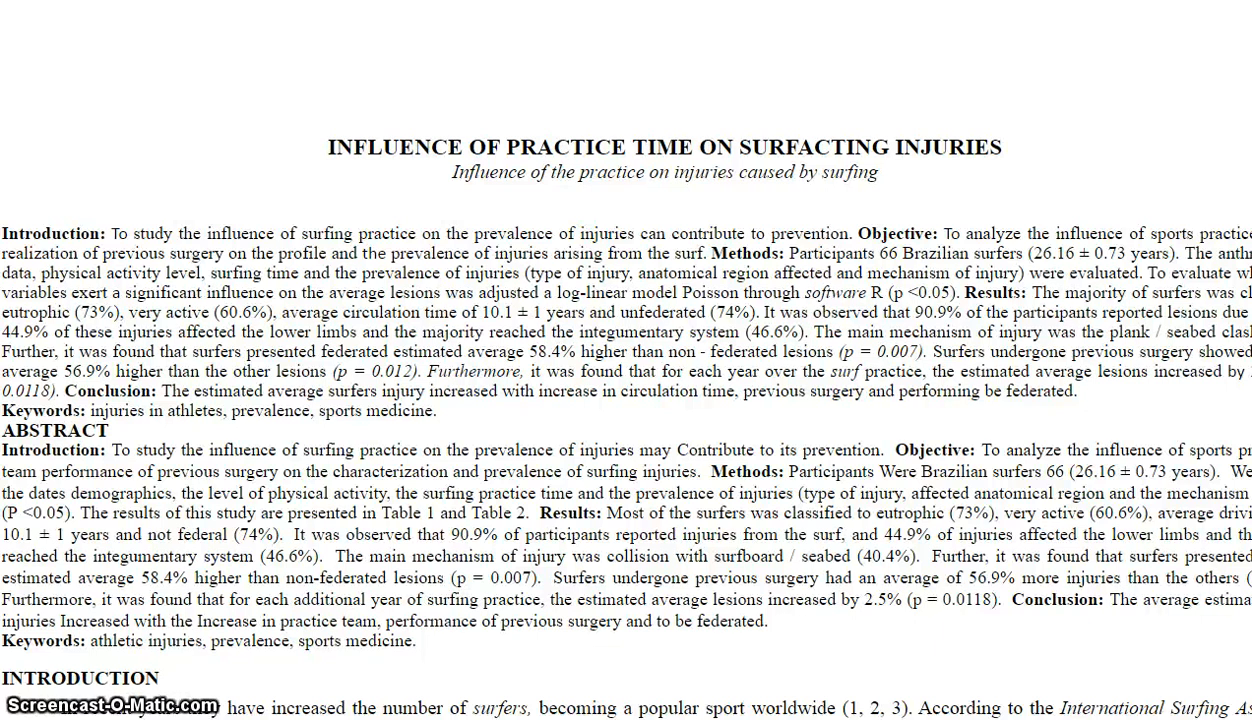
key(ctrl+a)
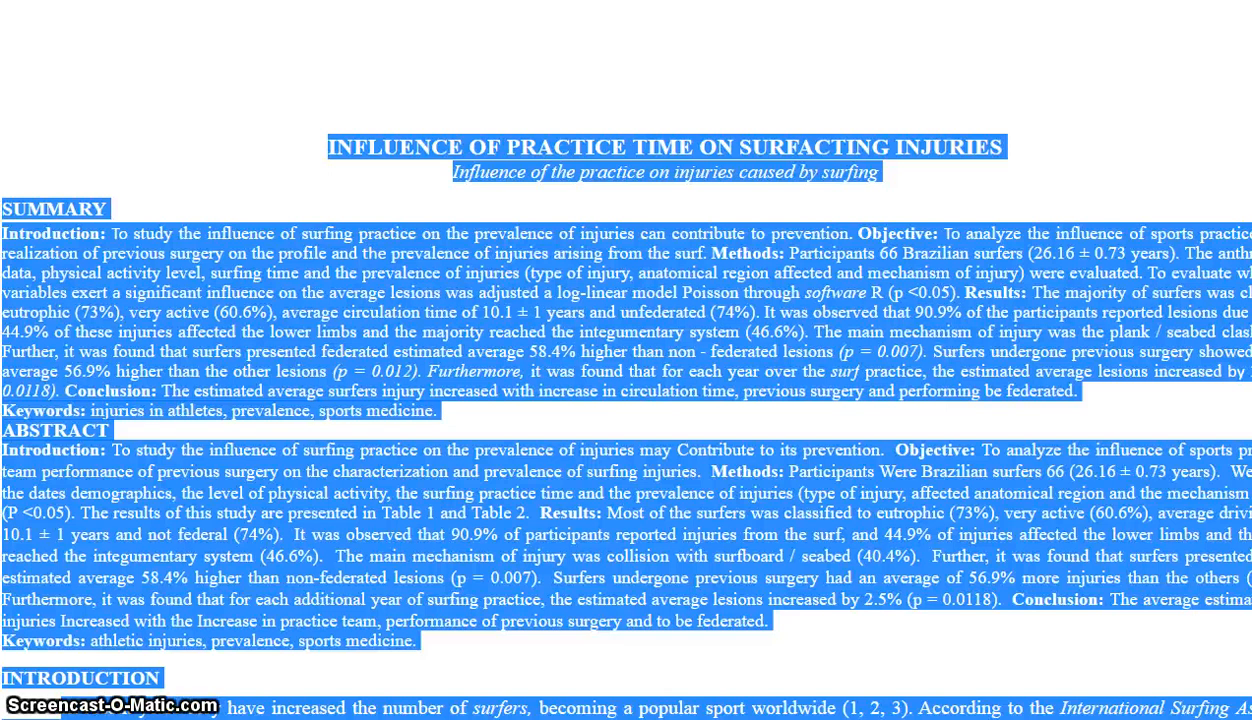
- Paste the translated English article into a blank Word document and scroll to its title
key(alt+Tab)
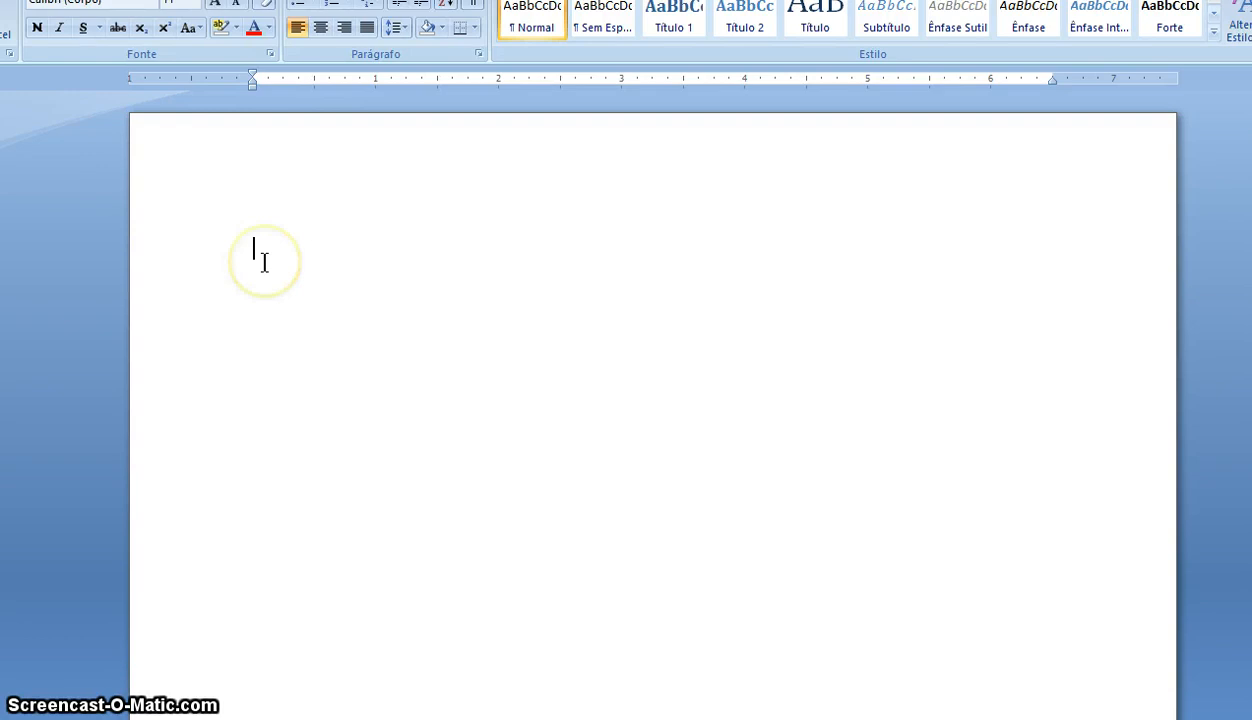
key(ctrl+v)
scroll(585, 326, up, 20)
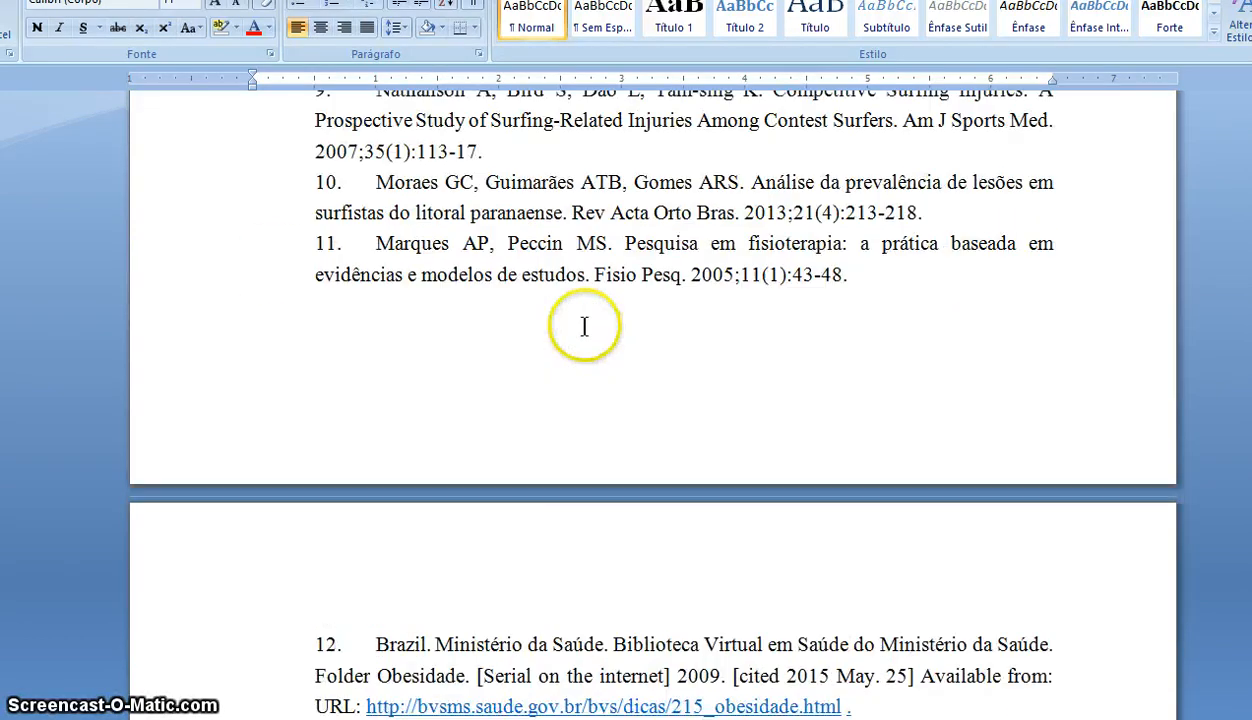
scroll(585, 326, up, 20)
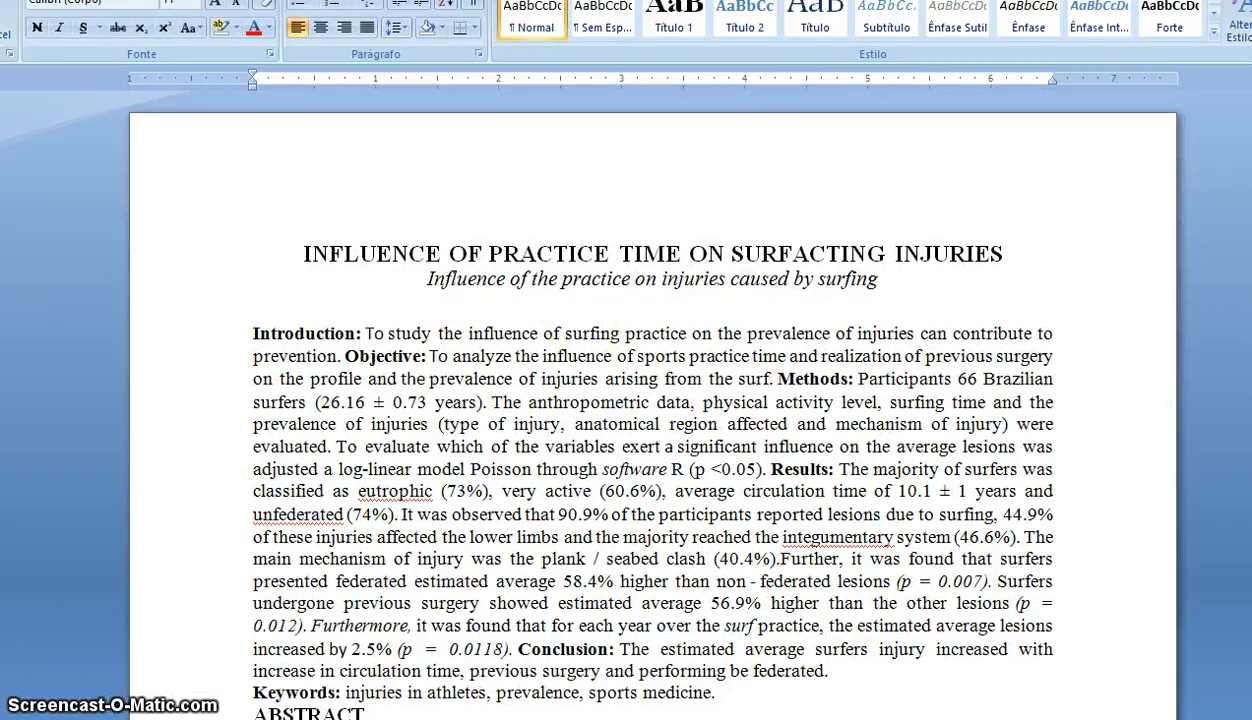
- Bring up the original Portuguese surf article document in Word
click(88, 719)
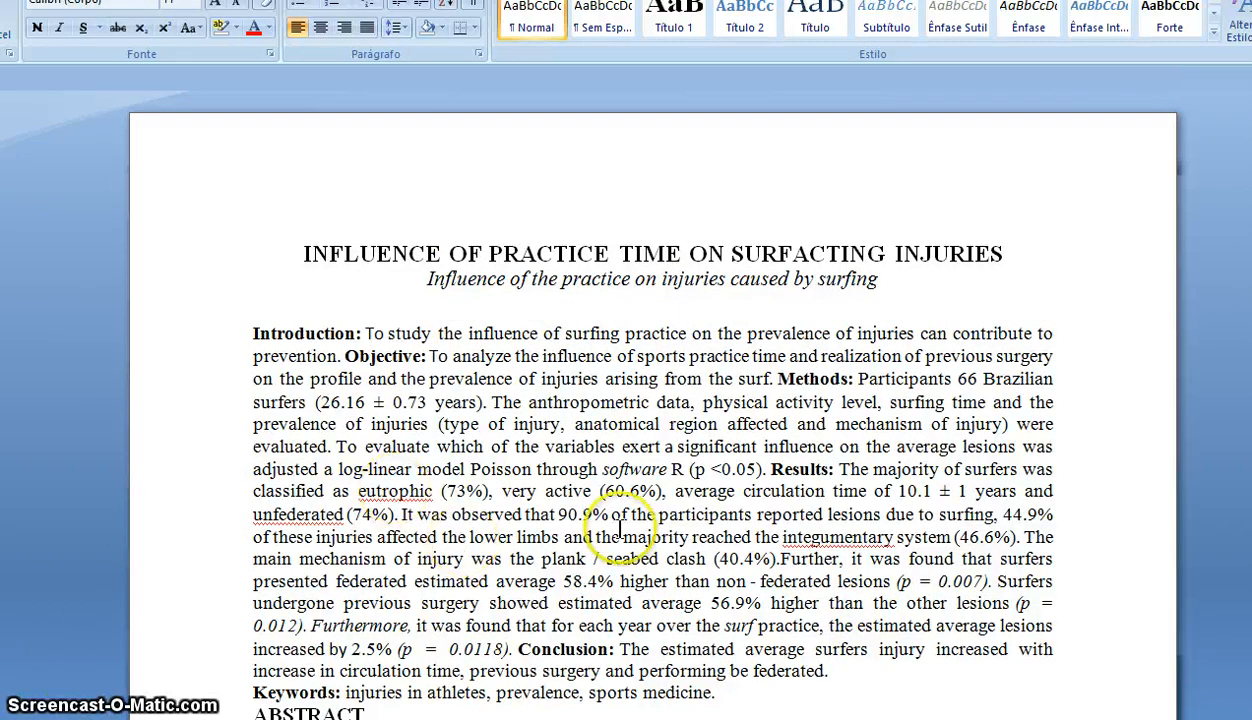
scroll(720, 517, down, 5)
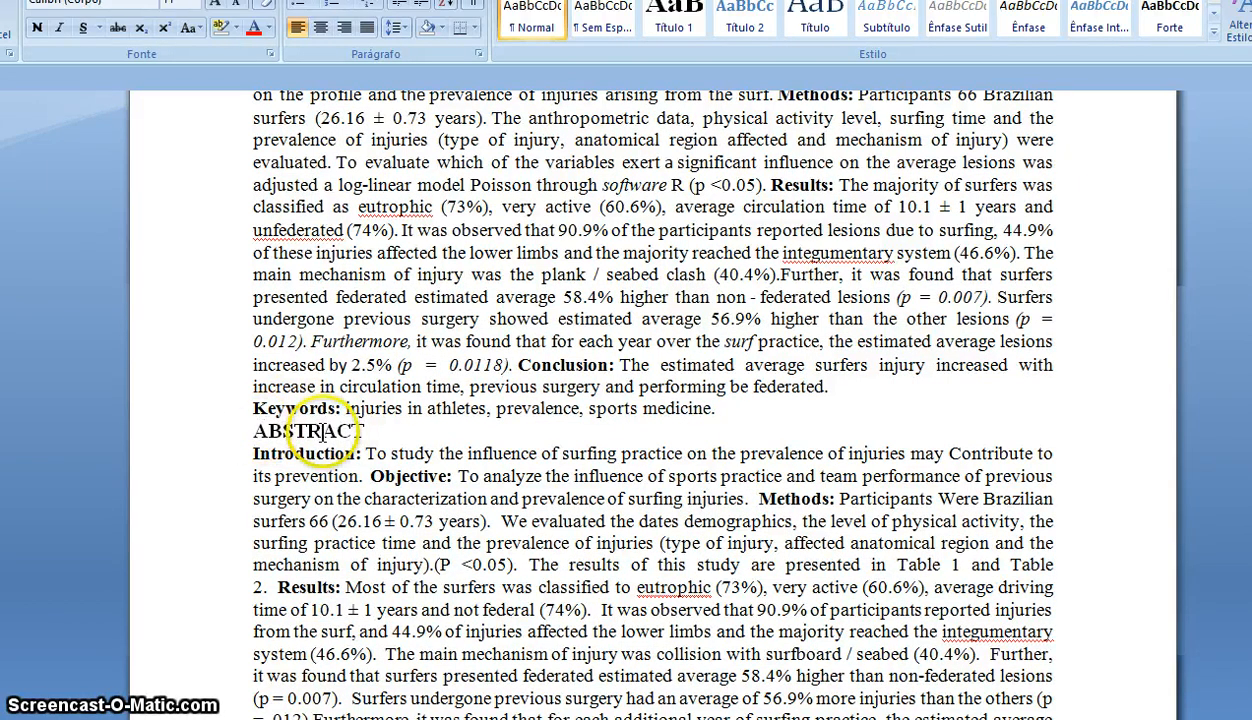
scroll(400, 433, up, 5)
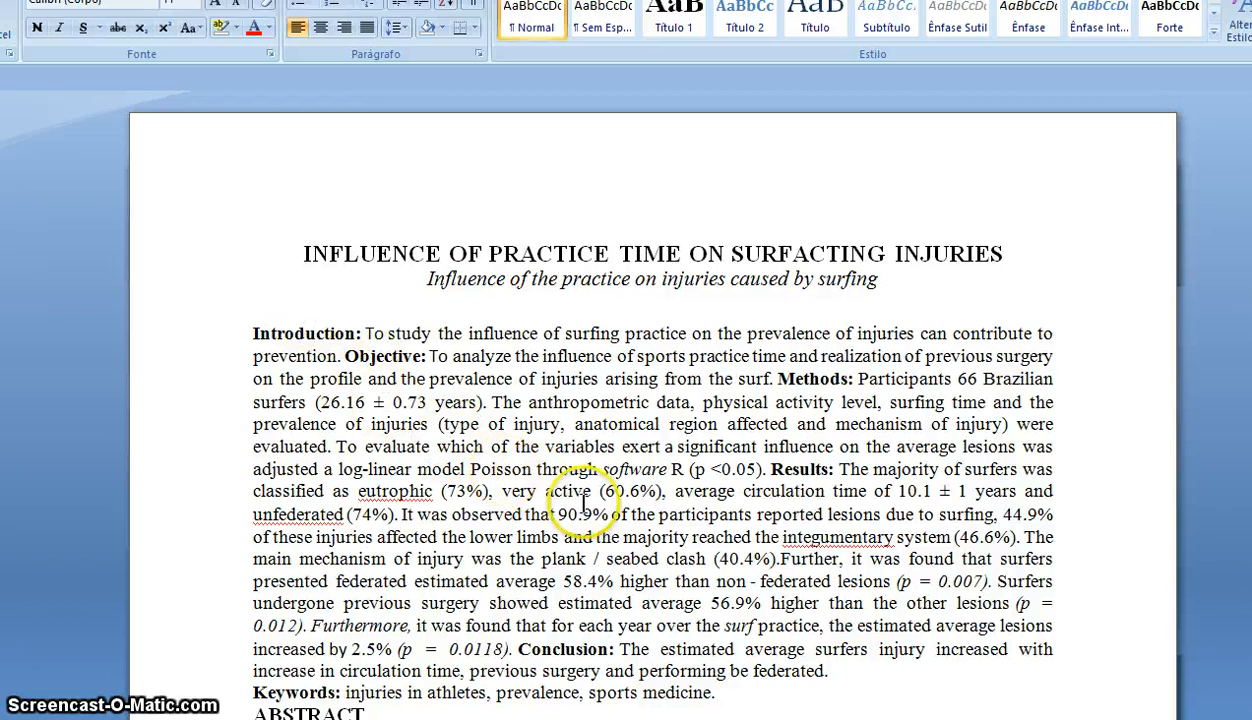
click(66, 717)
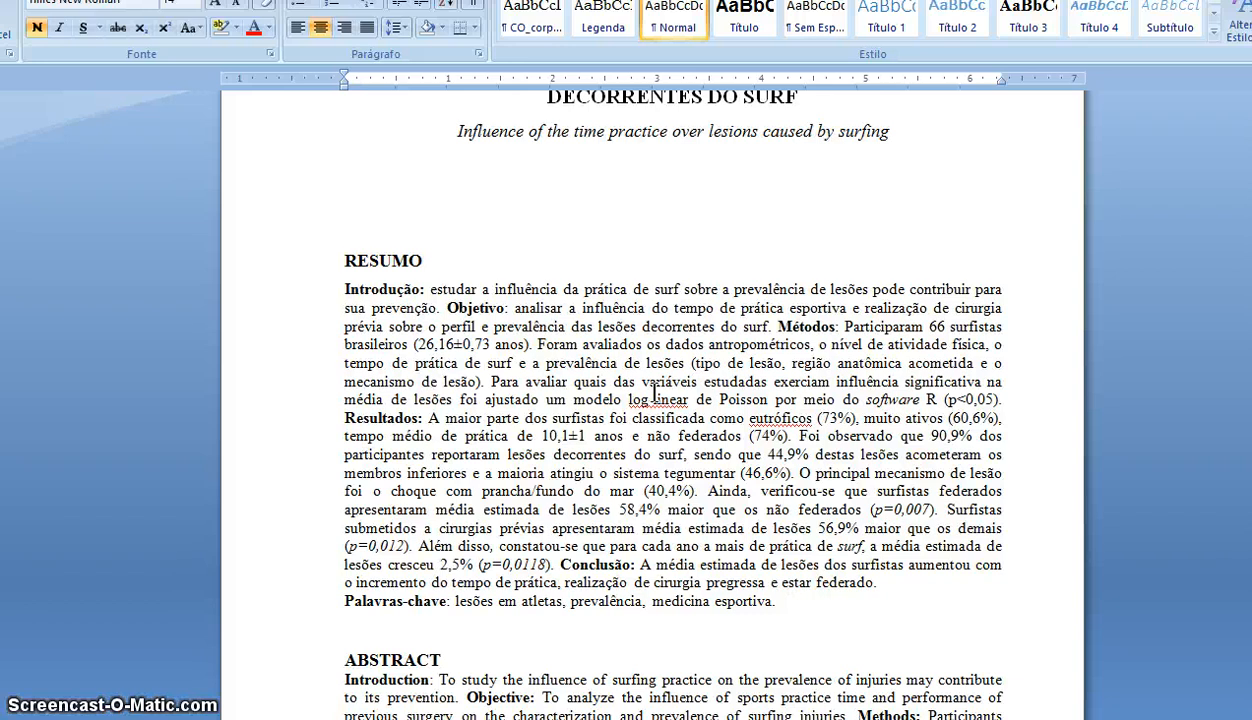
- Scroll through the Portuguese title and RESUMO, then return to the English translation document
click(401, 262)
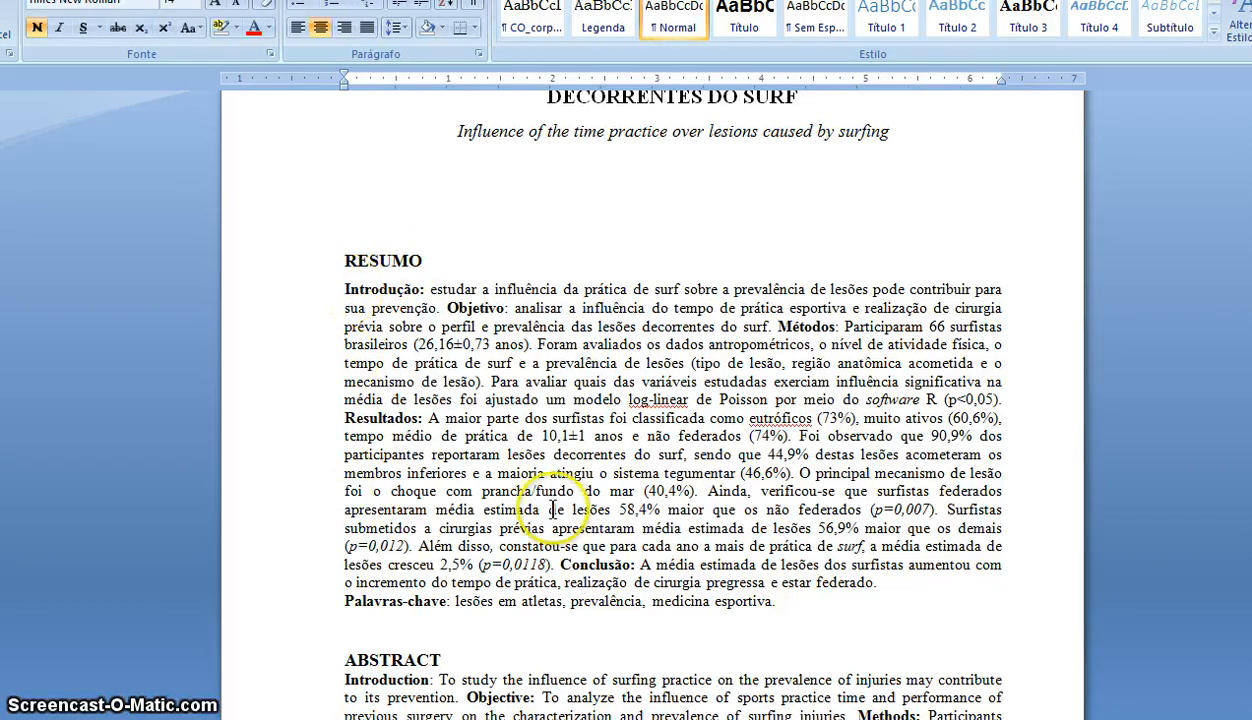
scroll(760, 560, down, 4)
scroll(792, 578, up, 2)
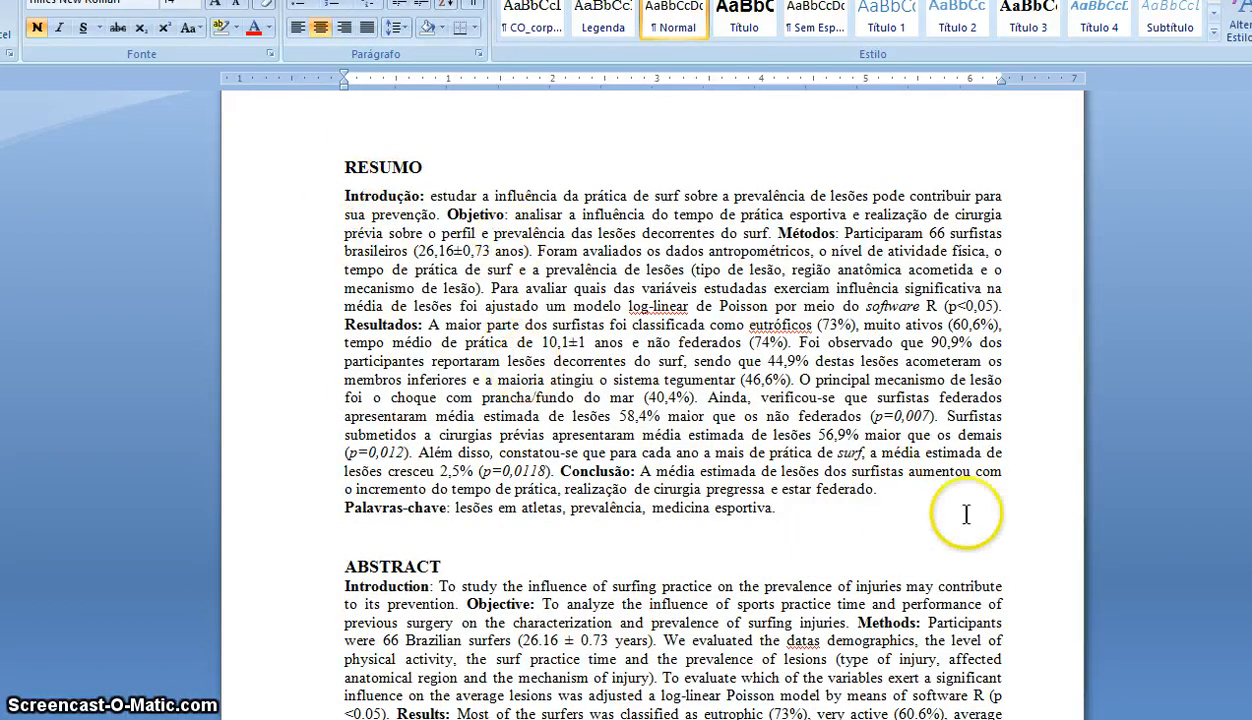
scroll(937, 565, down, 20)
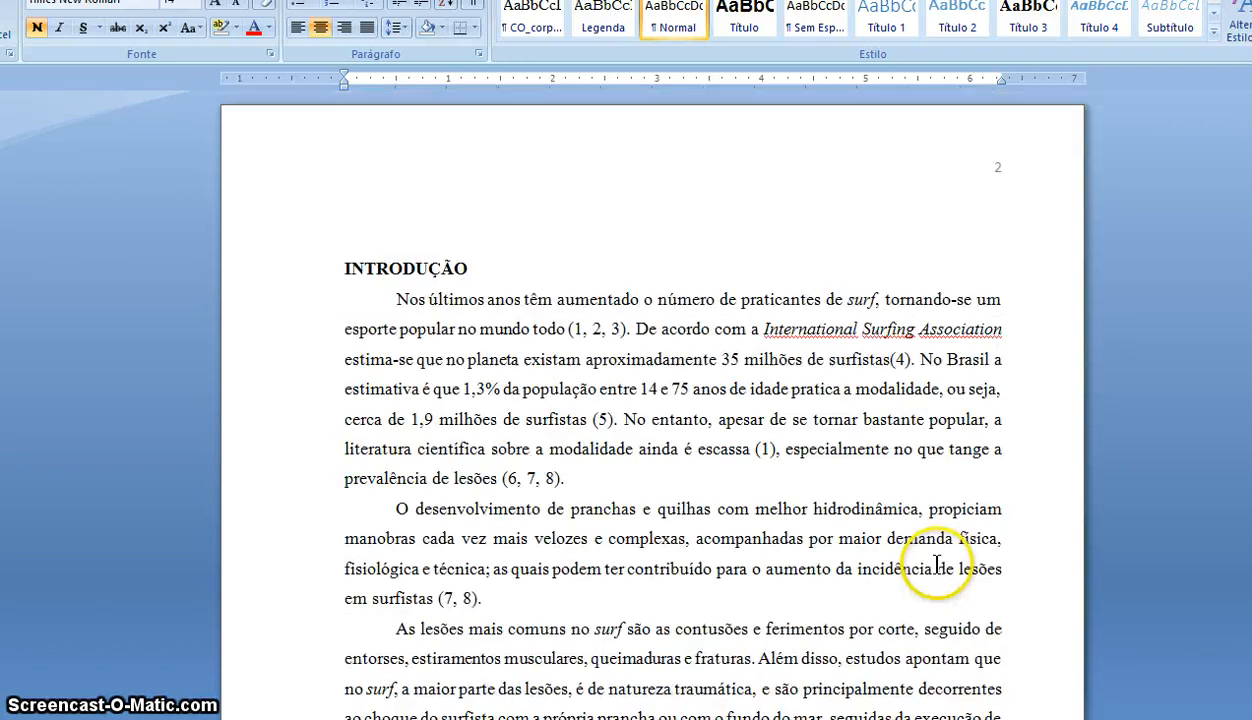
scroll(937, 565, up, 20)
scroll(937, 565, up, 8)
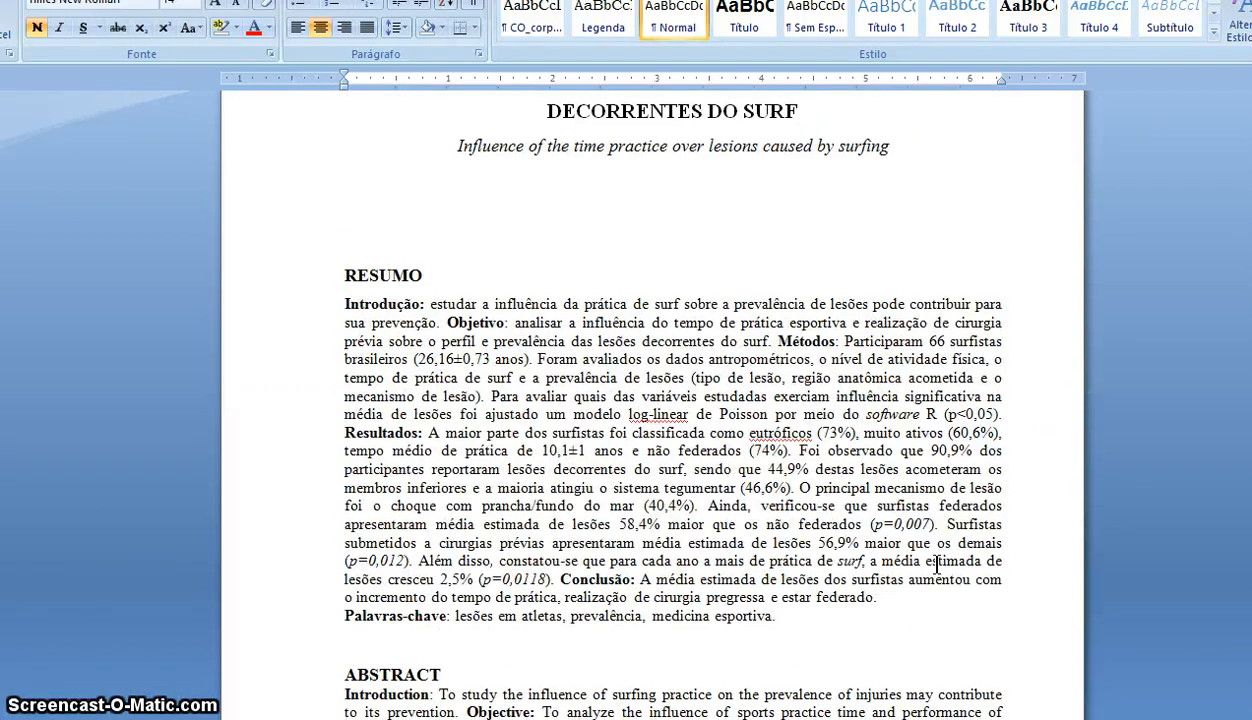
scroll(937, 565, up, 3)
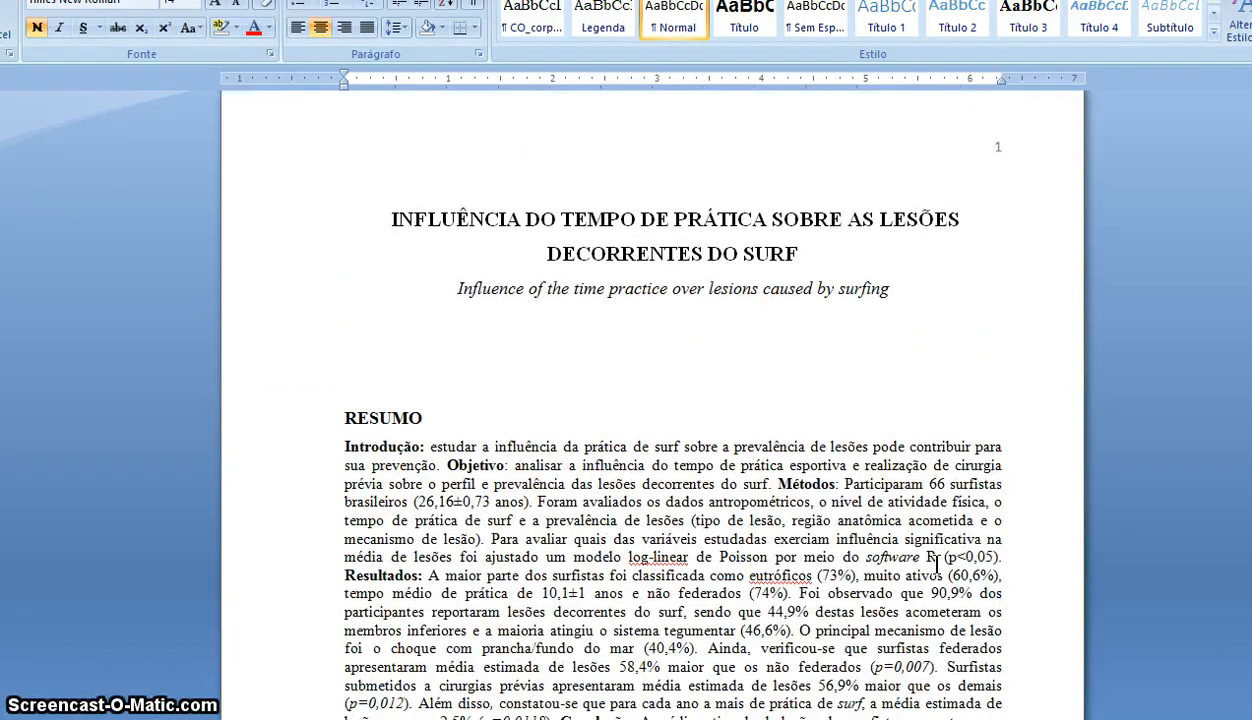
scroll(937, 565, down, 4)
scroll(937, 565, down, 14)
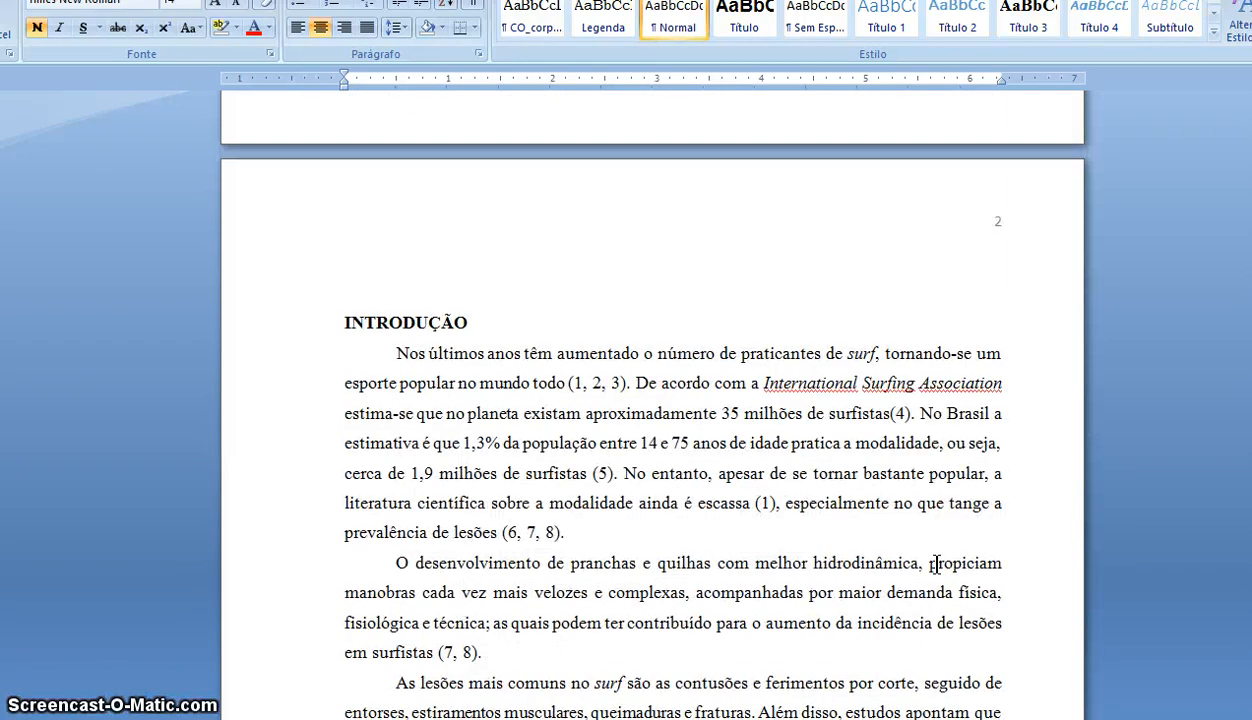
scroll(937, 565, up, 16)
scroll(937, 565, up, 3)
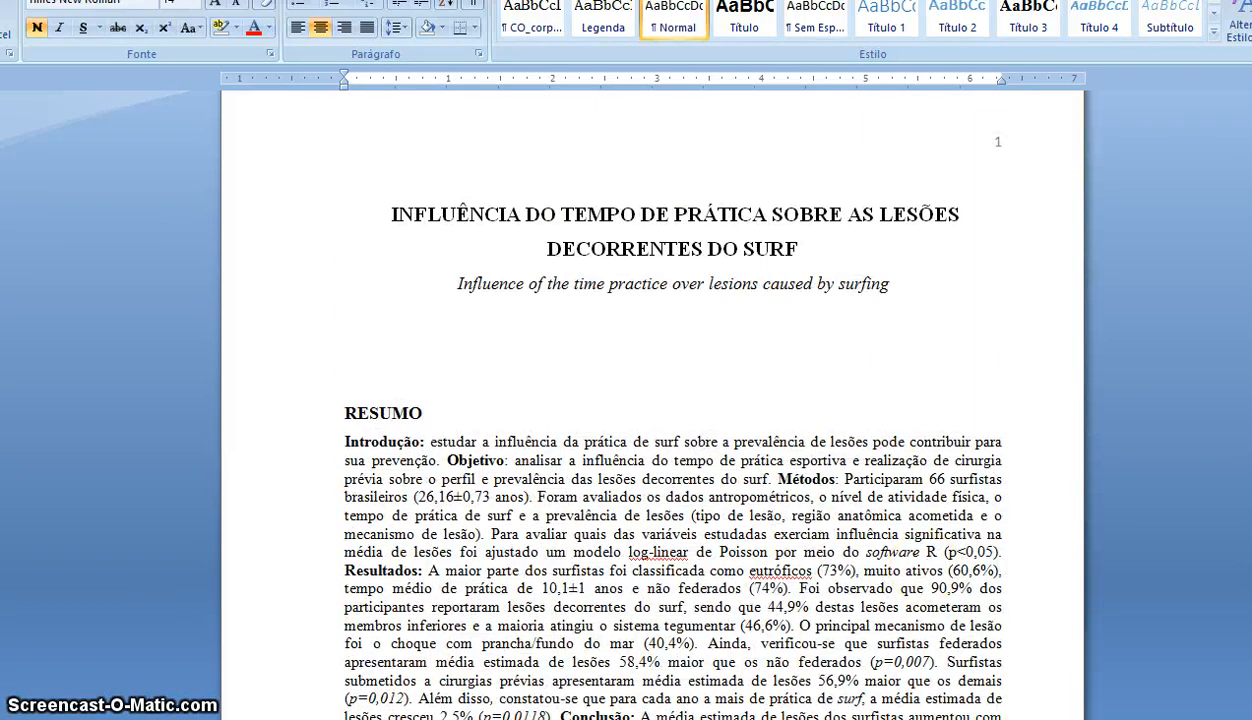
key(alt+Tab)
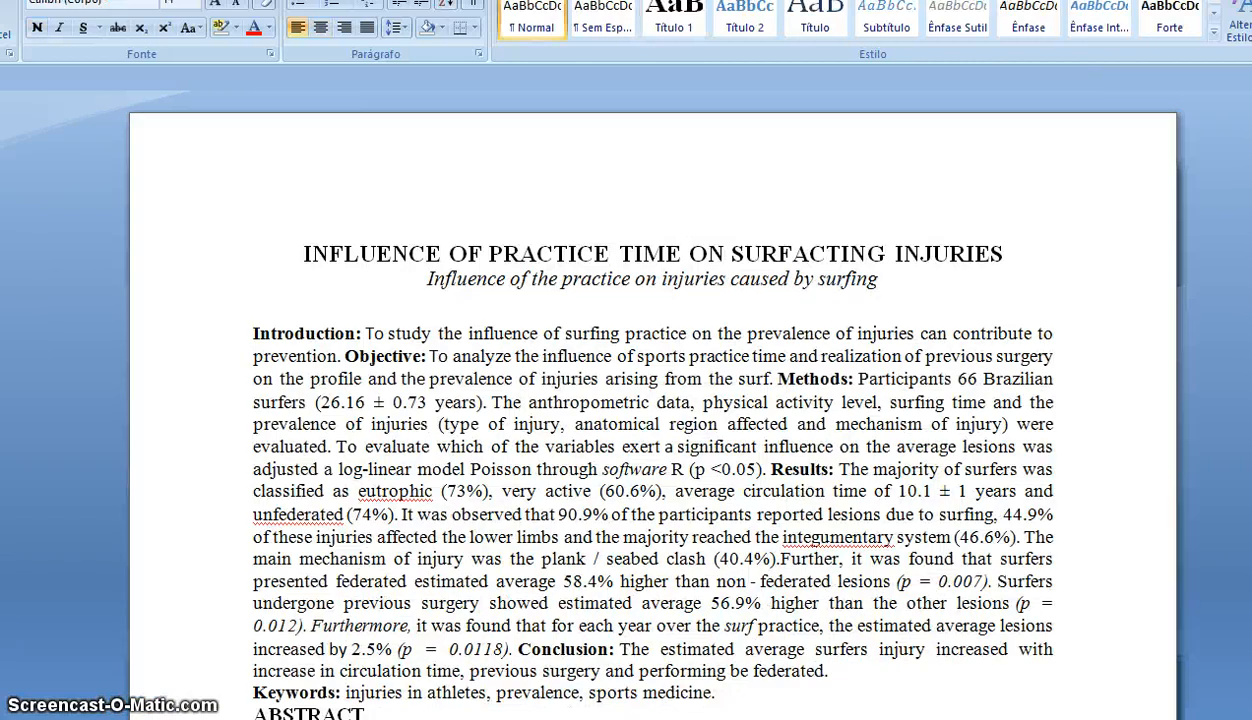
- Insert an ABSTRACT heading above Introduction, then select the run-together '%).F' in '(40.4%).Further'
click(253, 334)
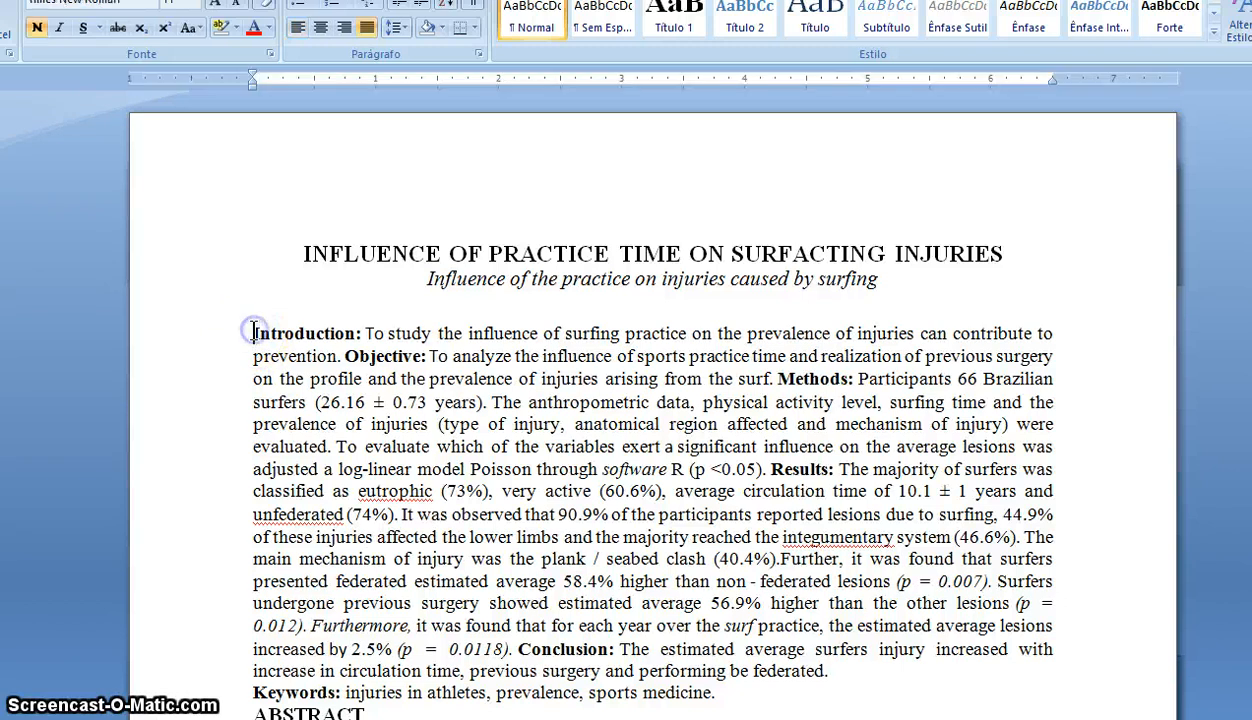
key(Return)
key(Up)
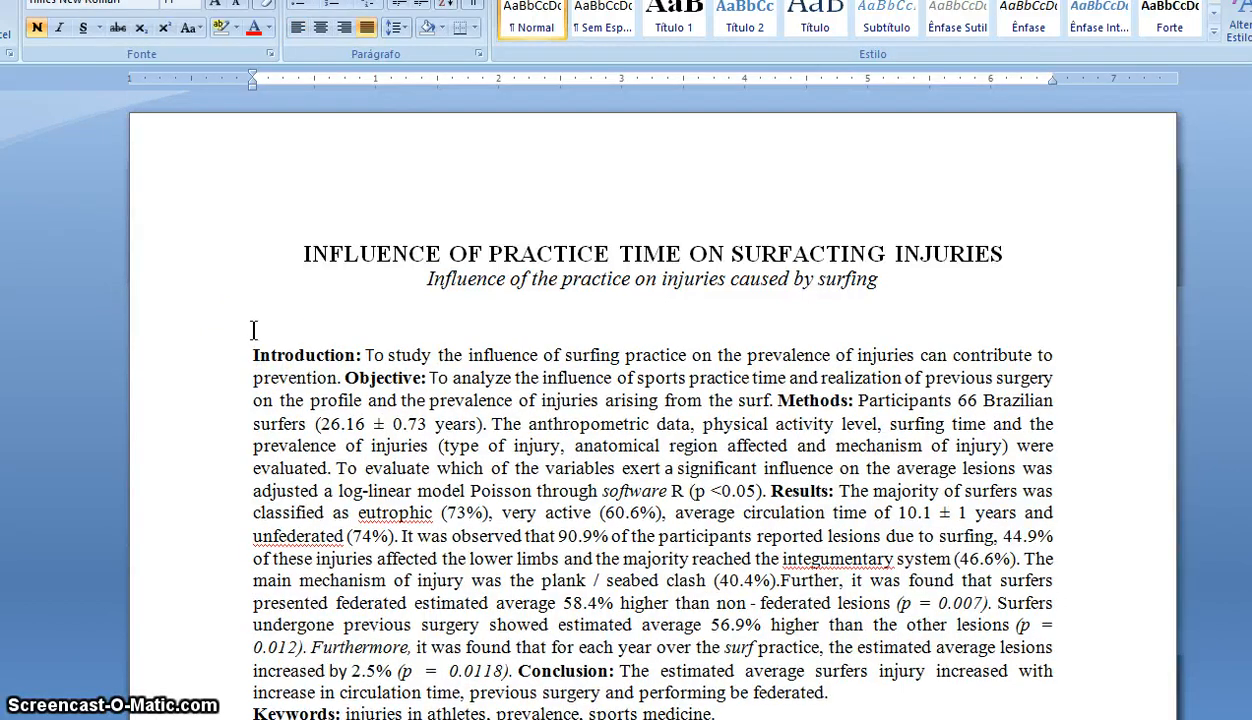
text(RE)
key(BackSpace)
key(BackSpace)
text(AB)
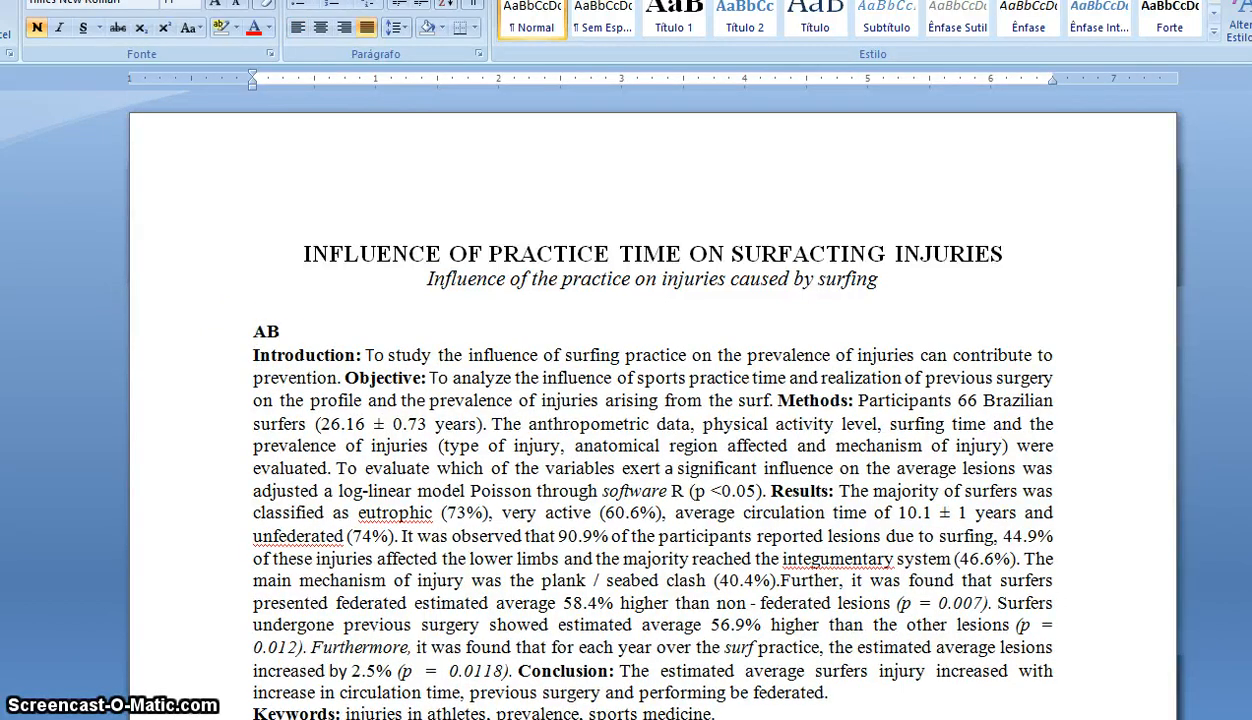
text(STRADD)
key(BackSpace)
key(BackSpace)
text(C)
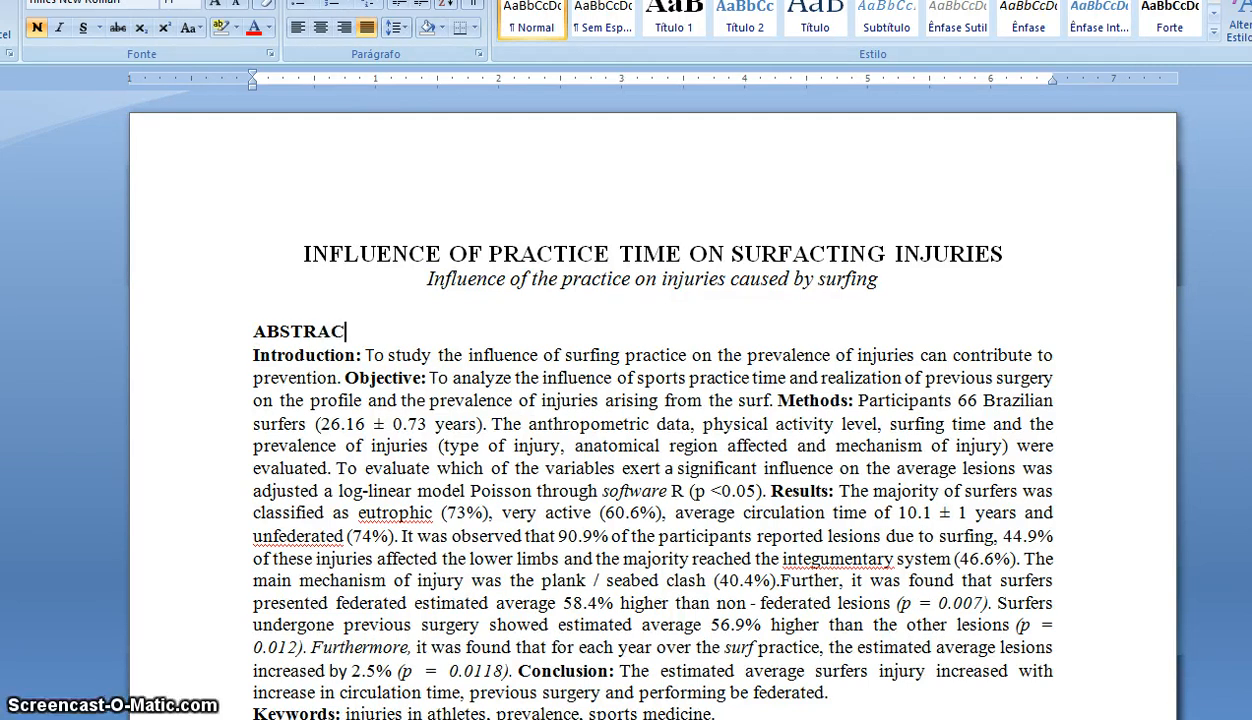
text(T)
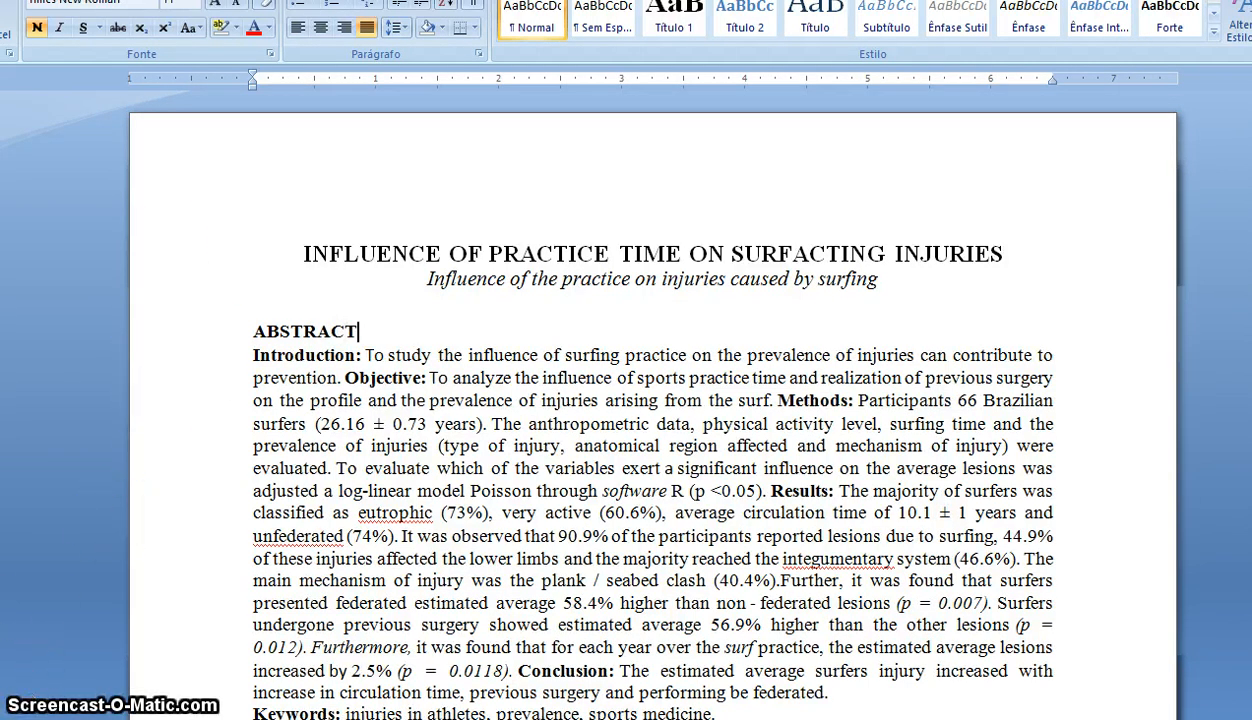
scroll(652, 404, down, 1)
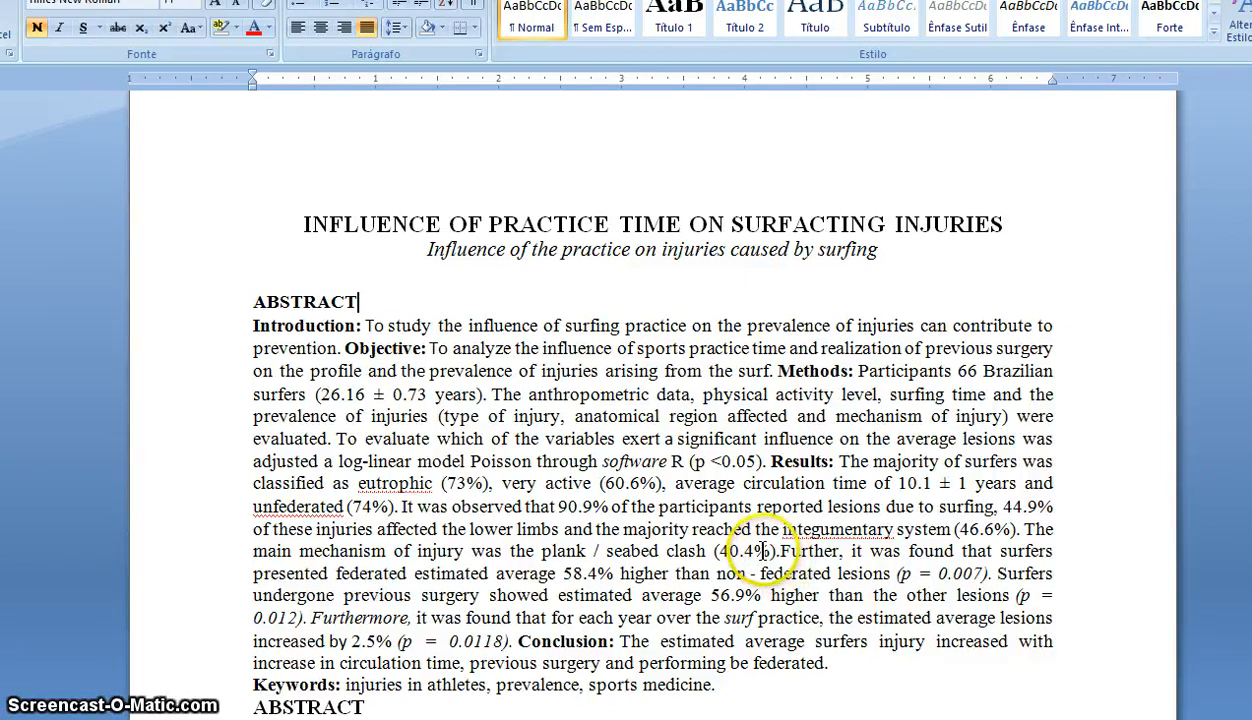
drag(753, 551, 788, 556)
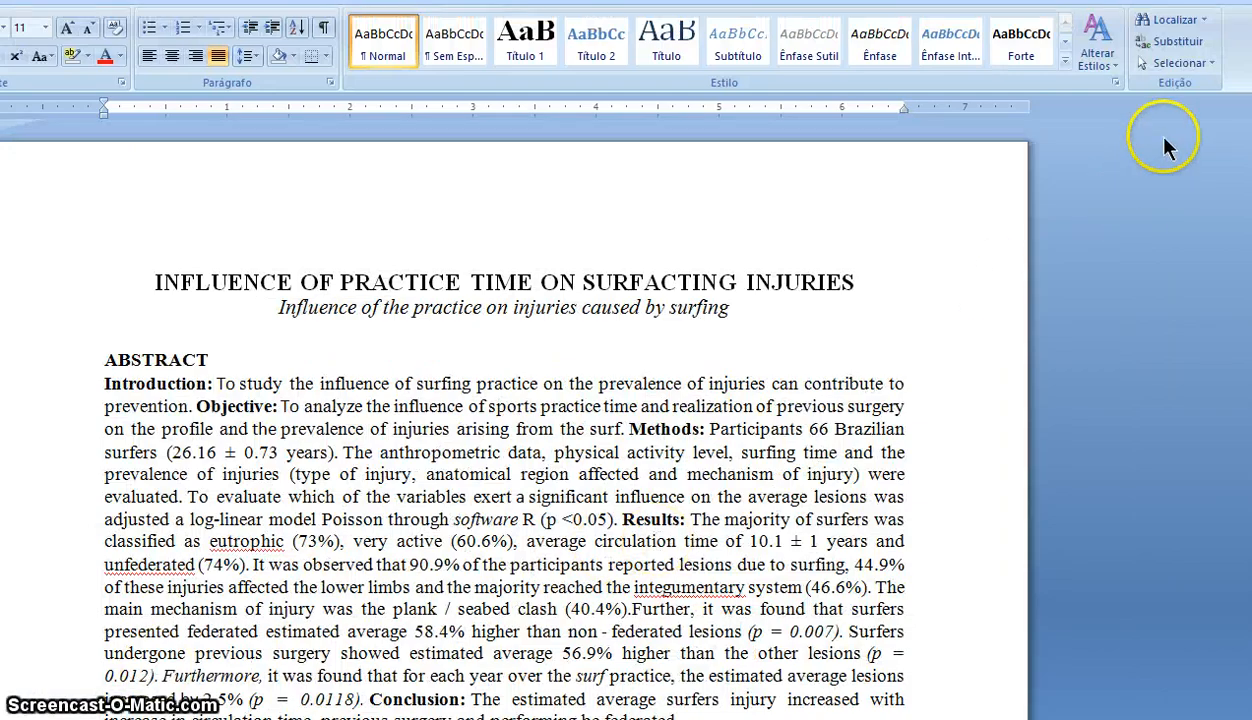
- Set up a Find for a period followed by any letter (.^$) and locate the first match
click(1177, 25)
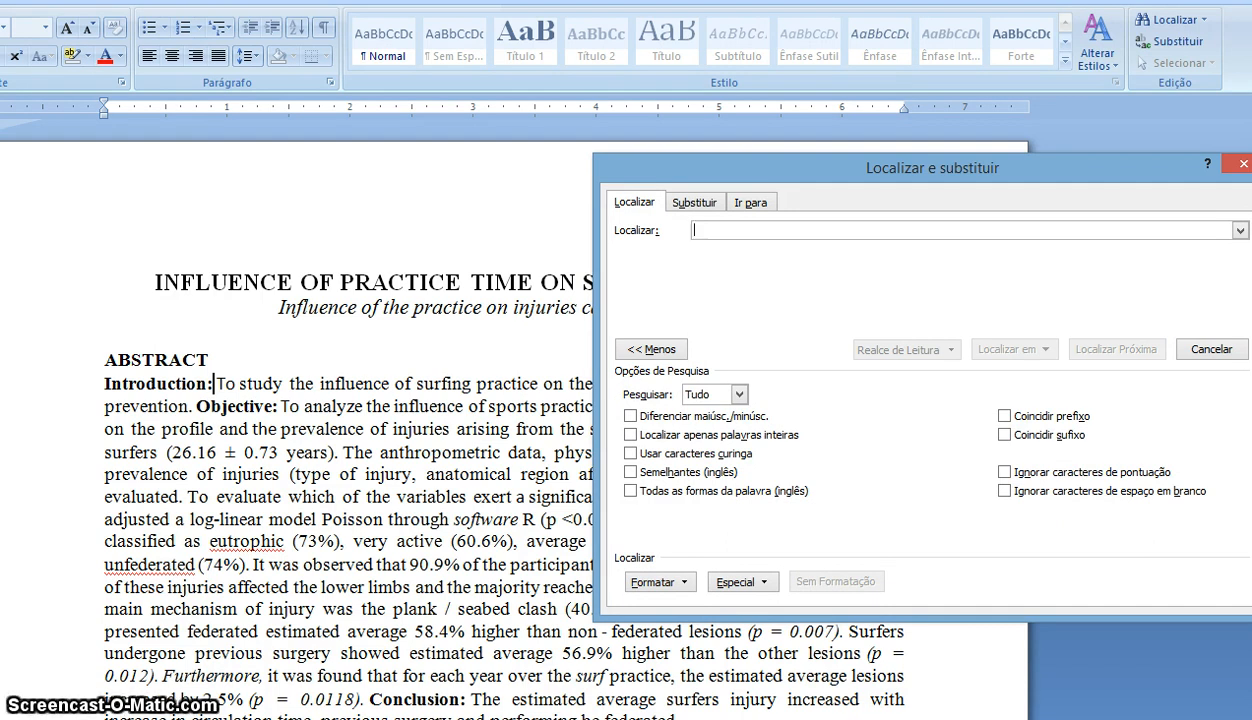
text(.)
key(BackSpace)
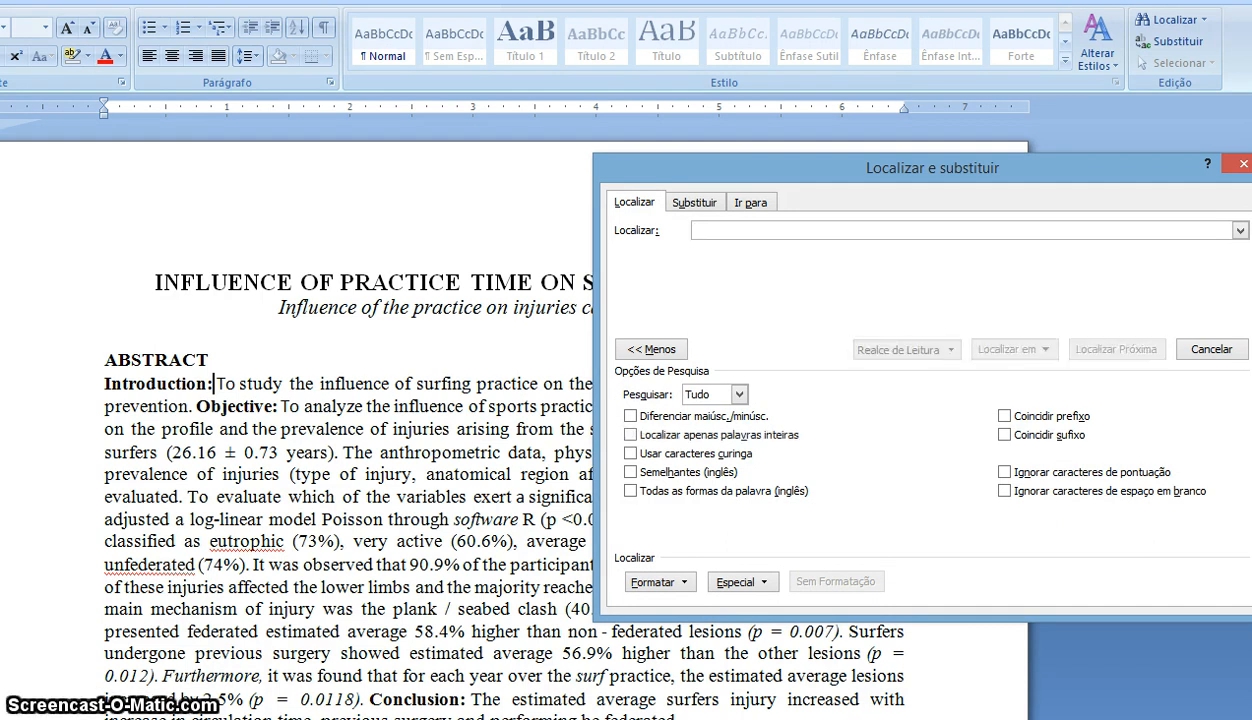
text(.)
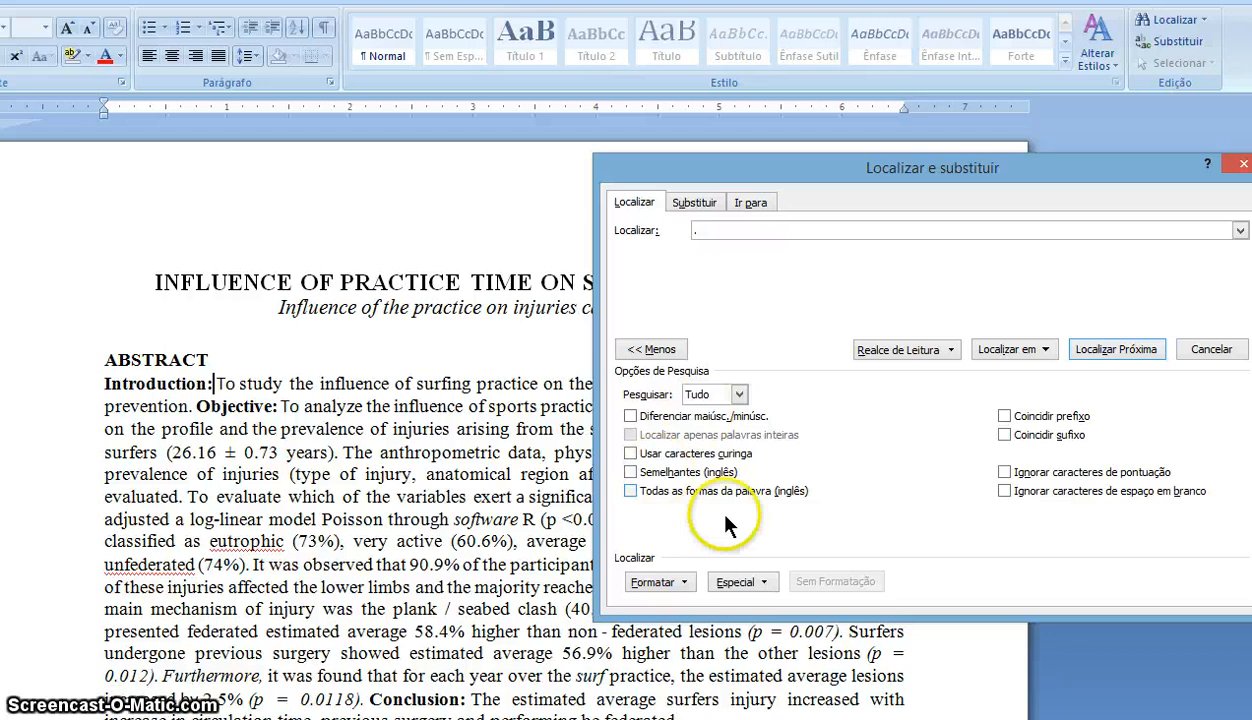
click(756, 586)
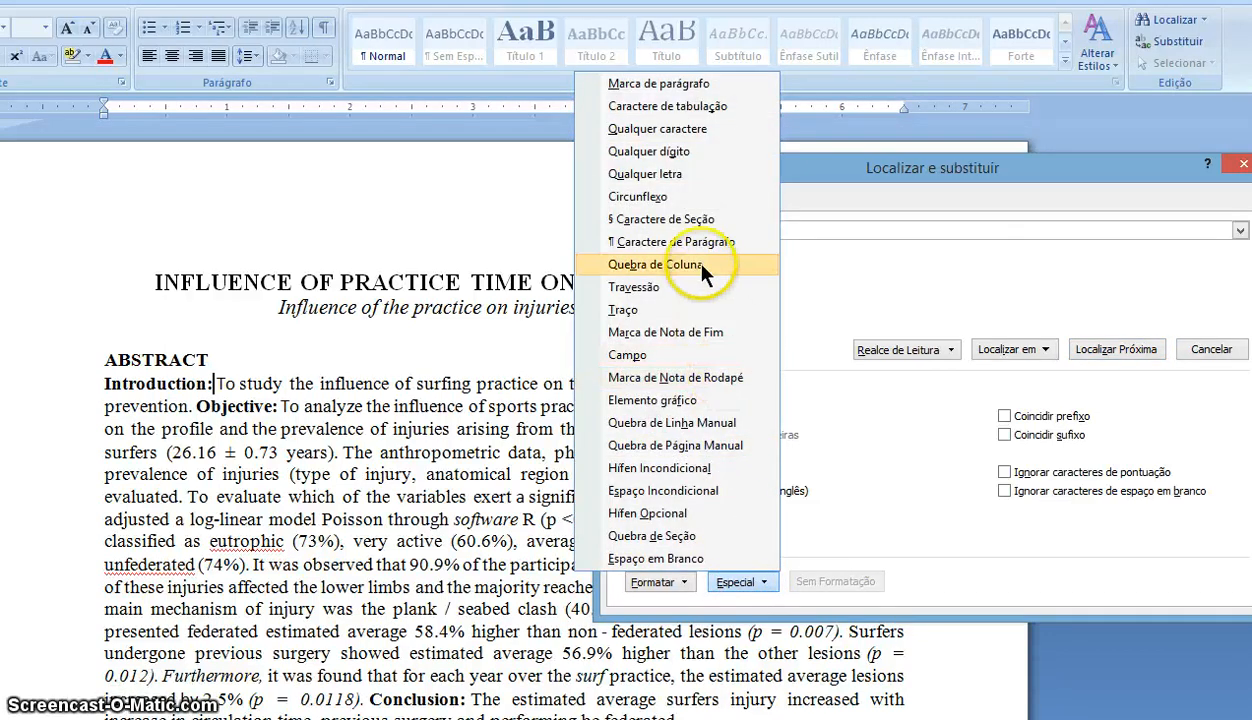
click(674, 175)
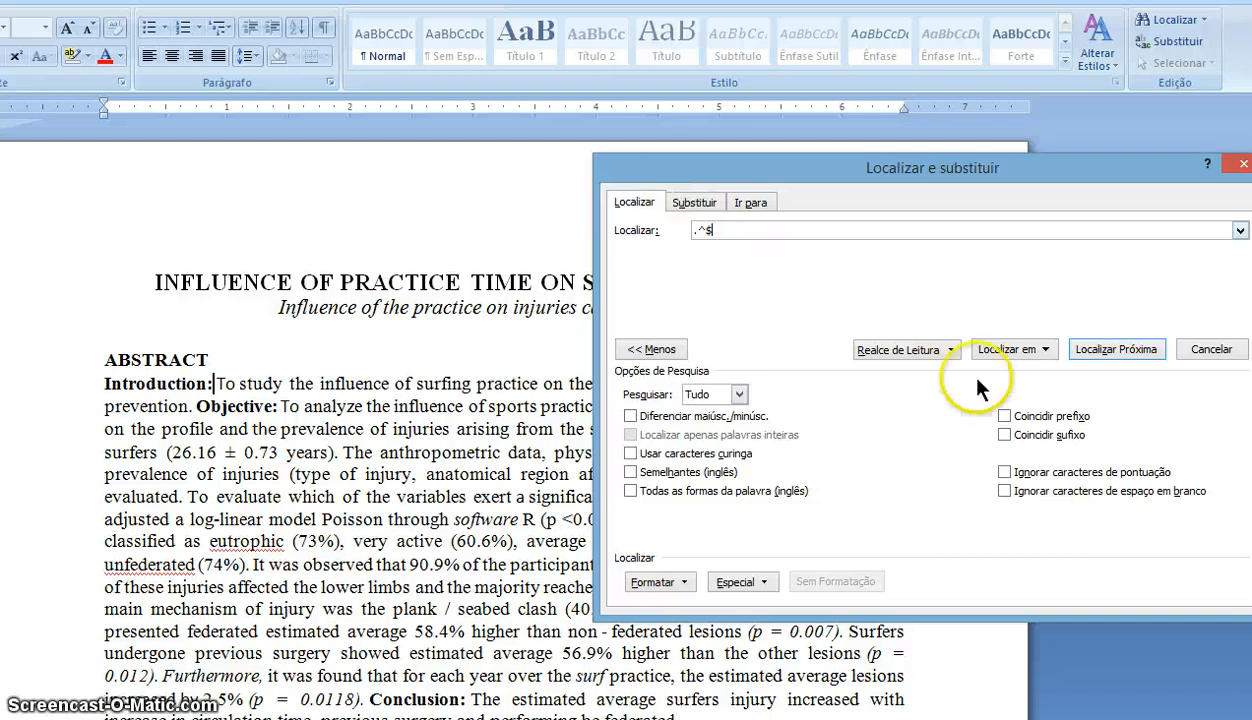
click(1108, 352)
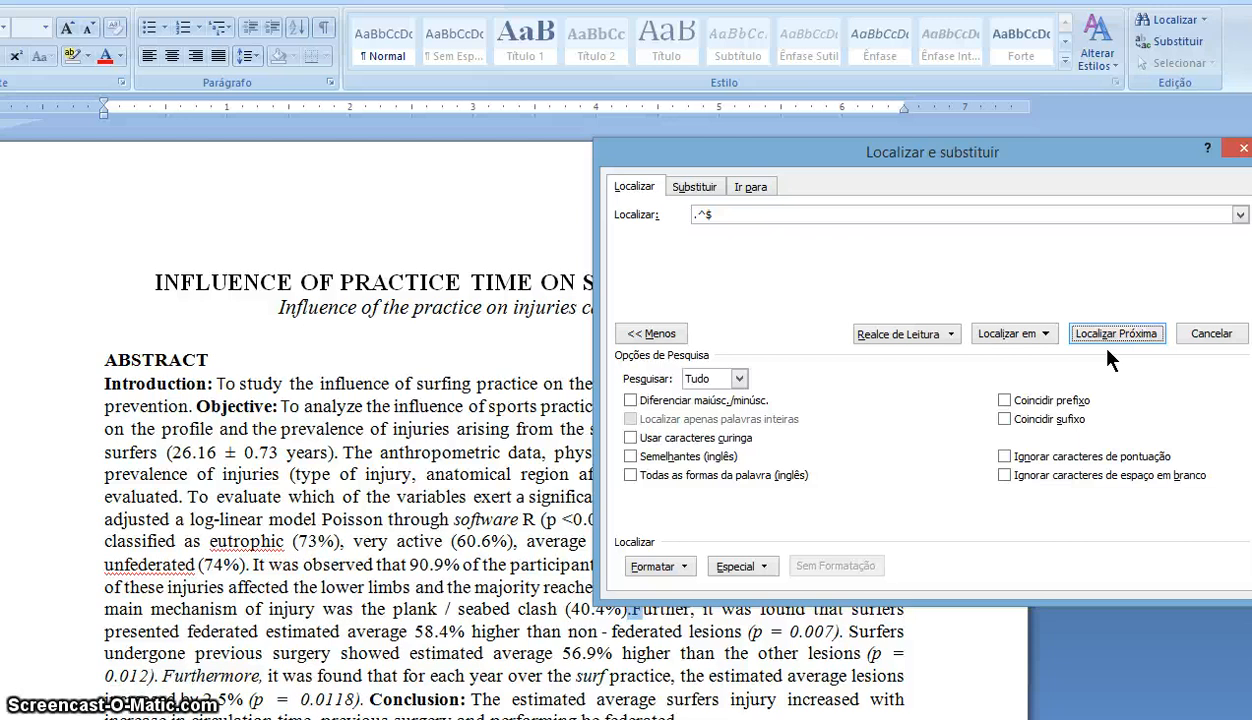
click(632, 615)
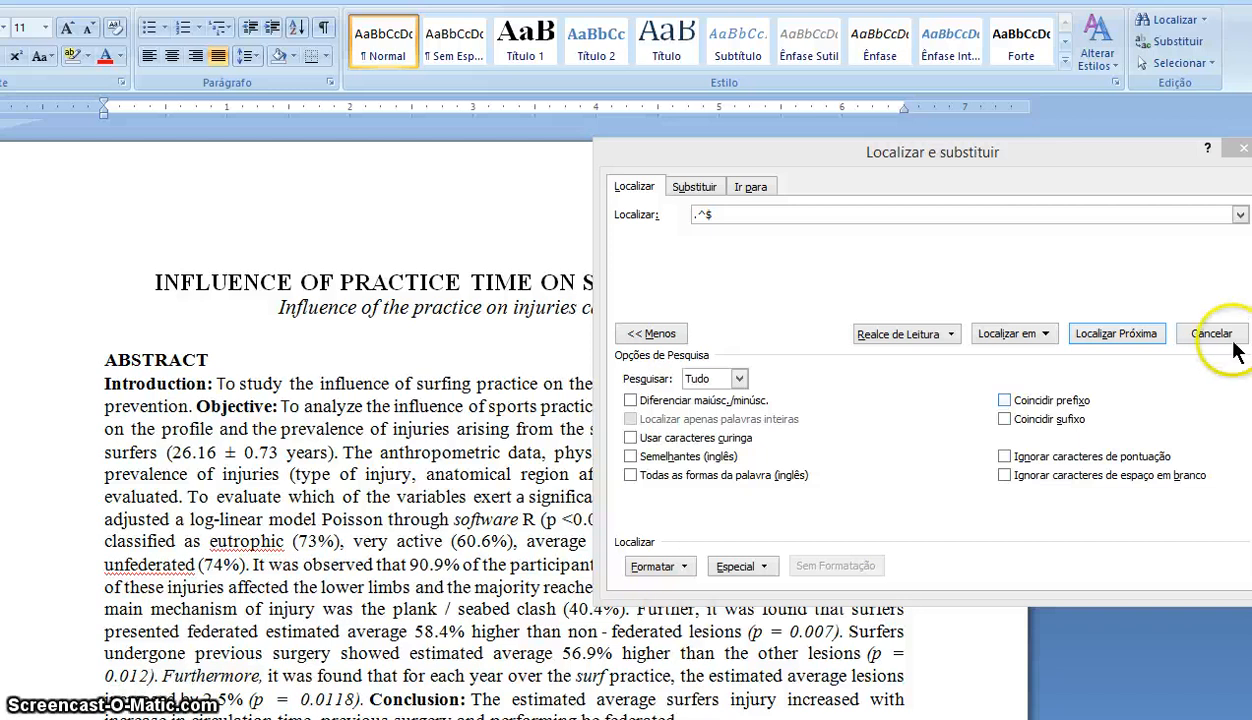
- Add the missing spaces after periods before Furthermore, Demographic and The interpretations
click(1130, 333)
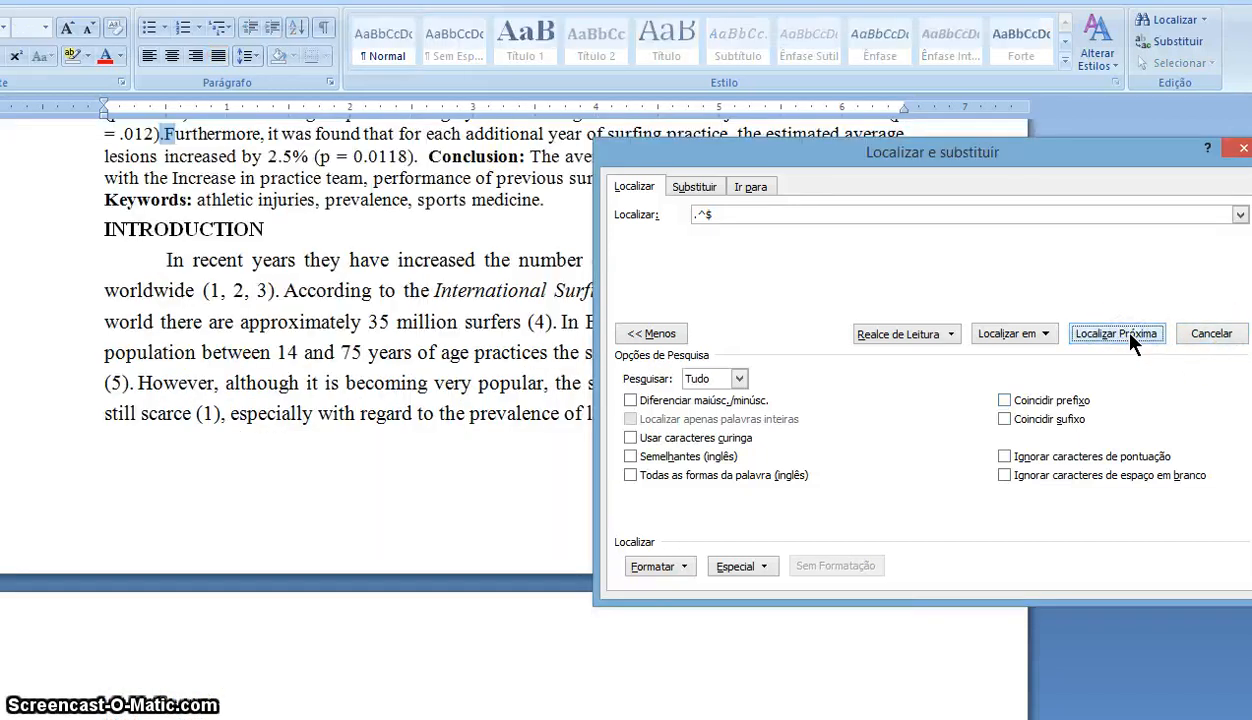
click(164, 133)
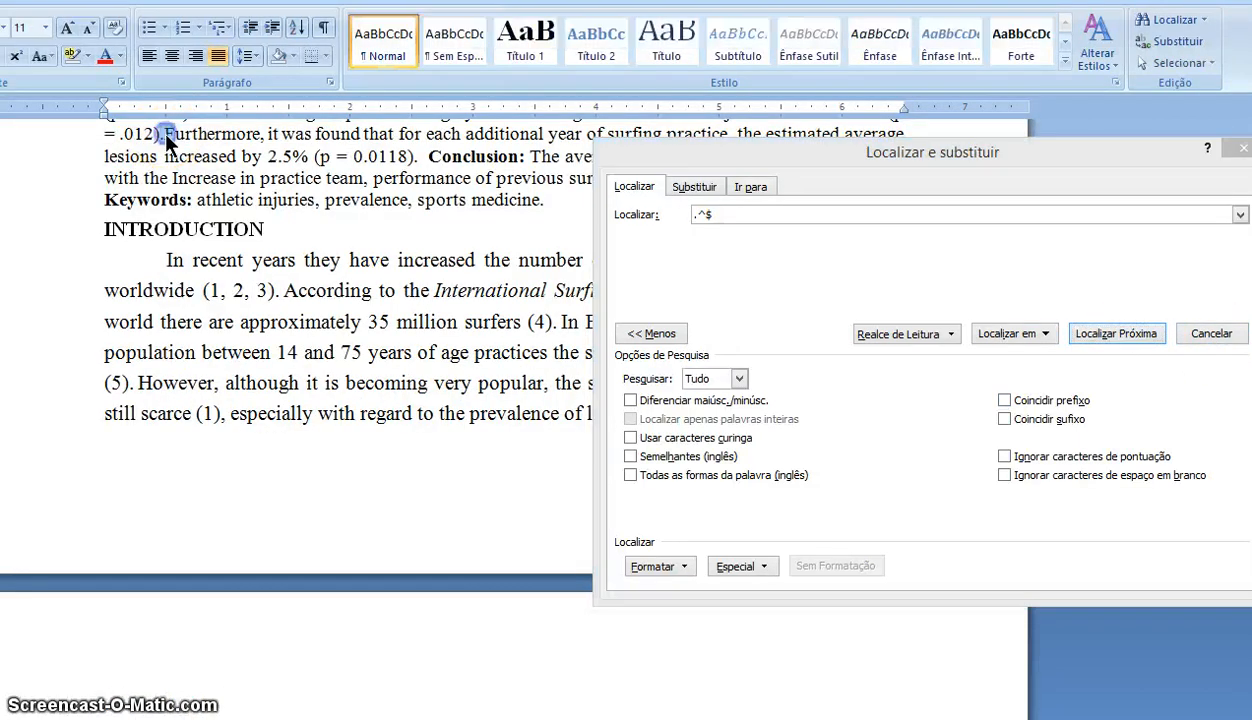
double_click(164, 133)
click(164, 133)
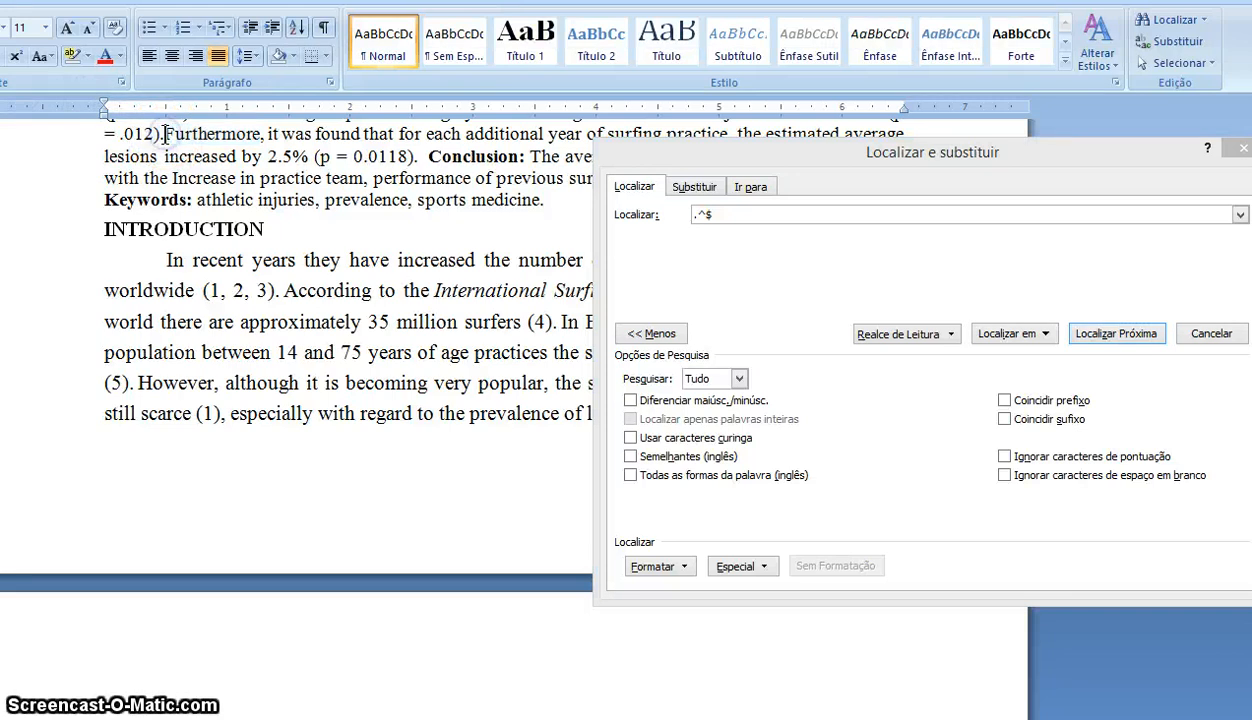
click(1093, 333)
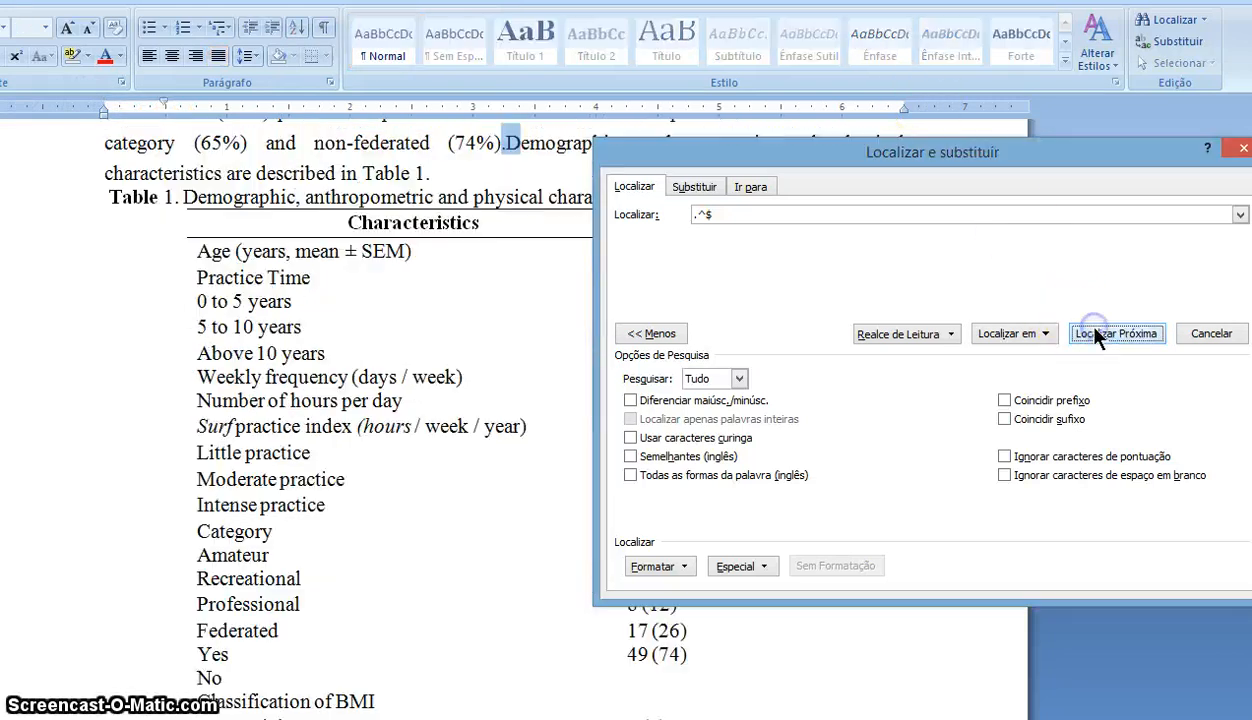
double_click(515, 143)
click(507, 143)
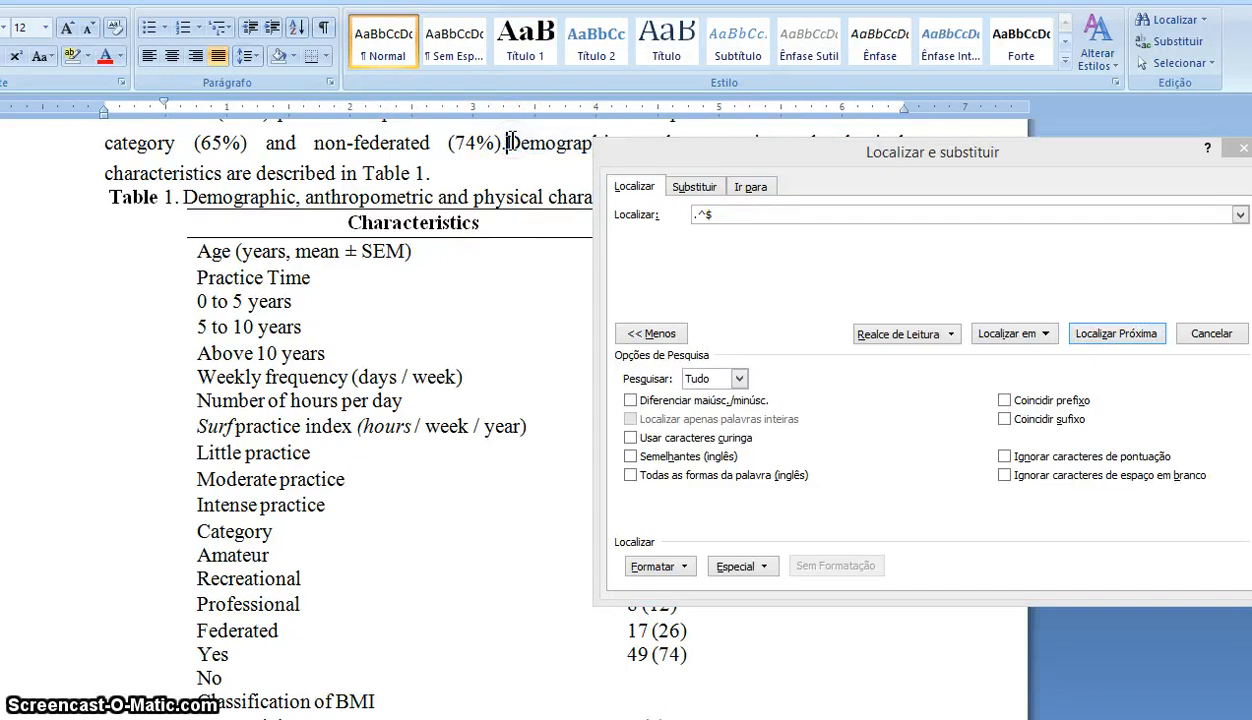
click(1117, 341)
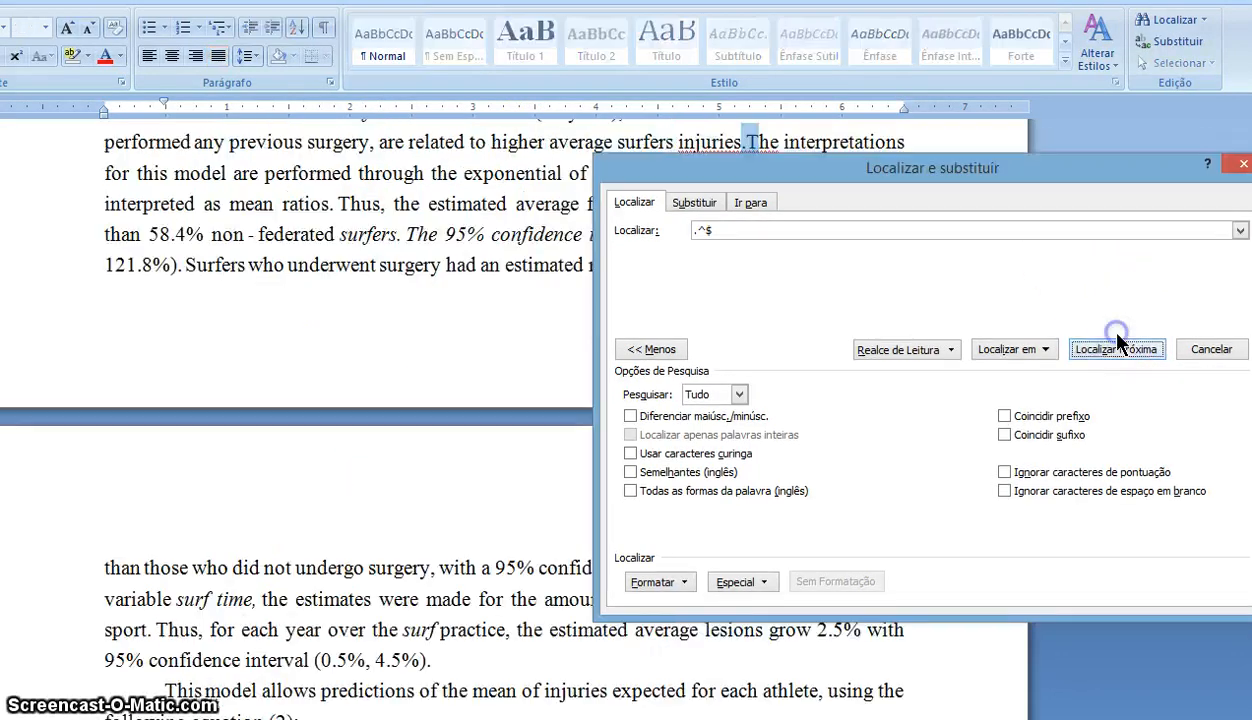
click(747, 144)
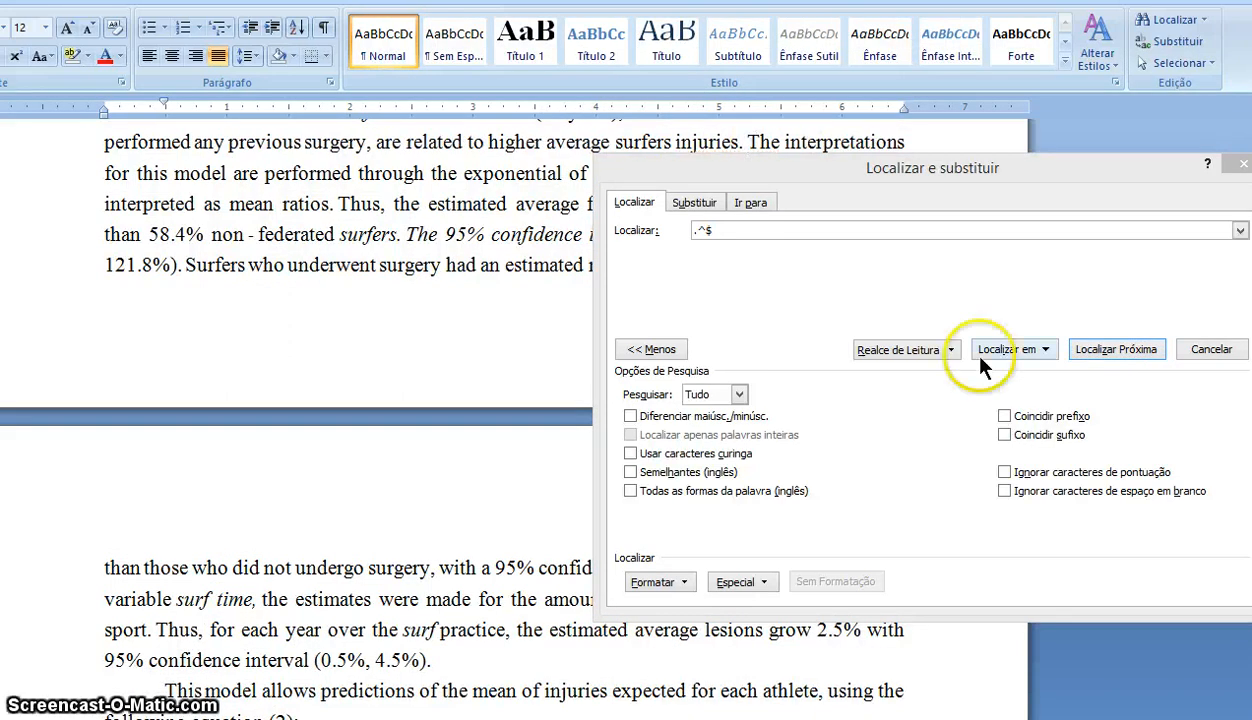
click(1125, 350)
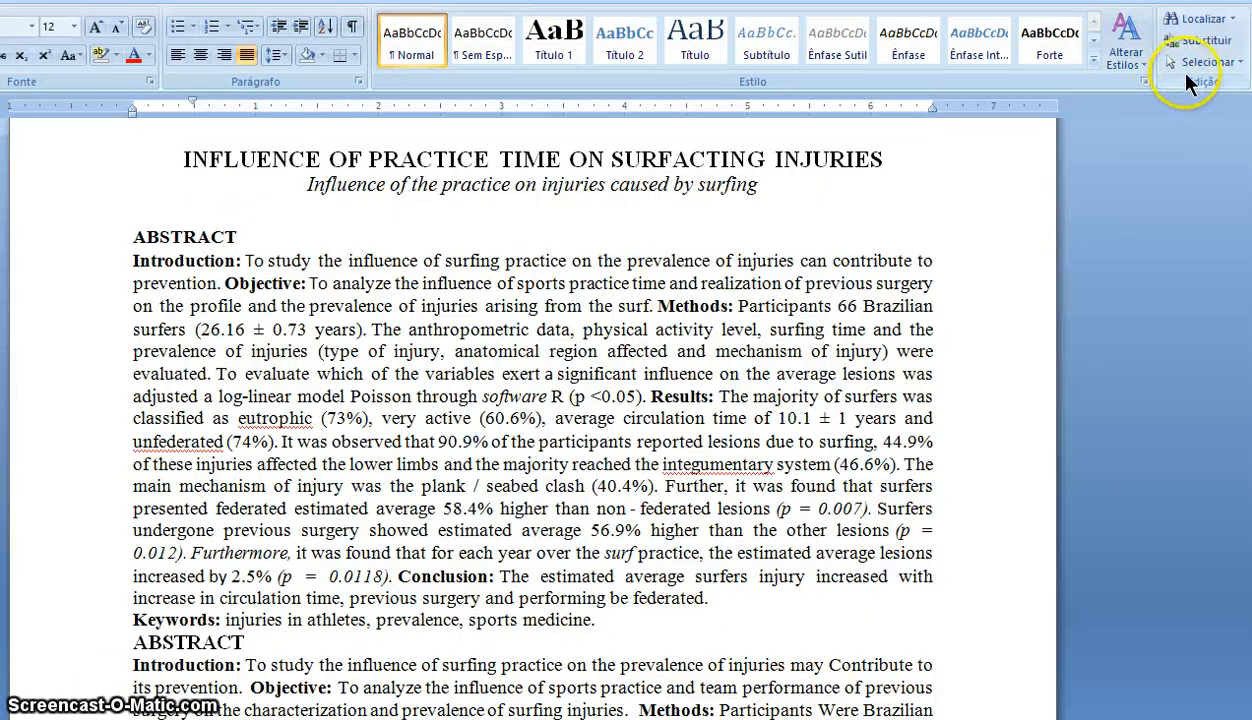
- Set Find to '.' and Replace to '.' followed by a paragraph mark (Marca de parágrafo)
click(1200, 40)
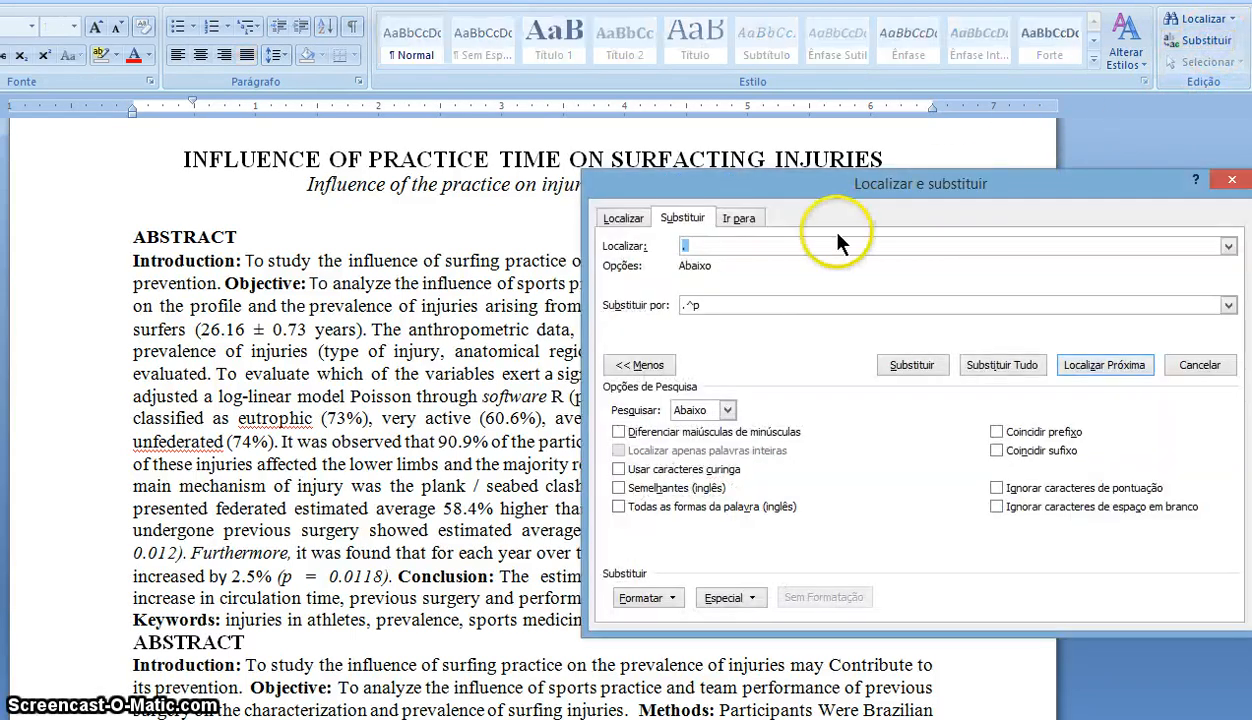
click(790, 245)
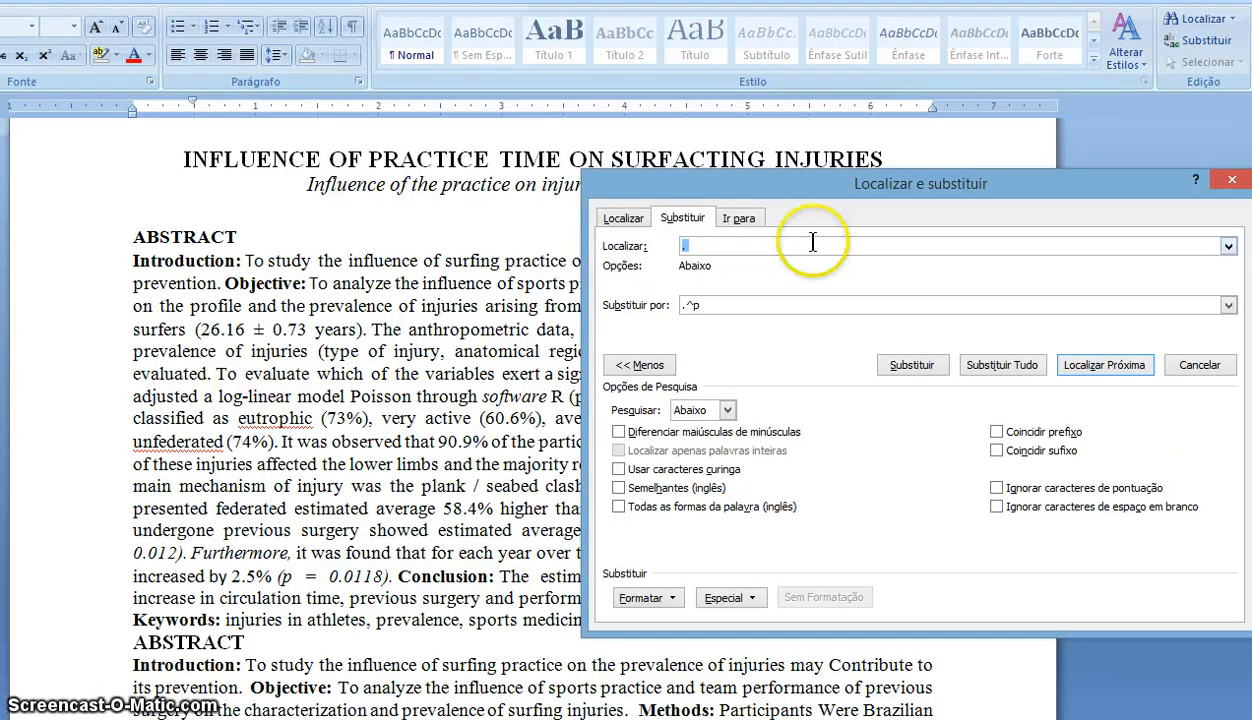
key(BackSpace)
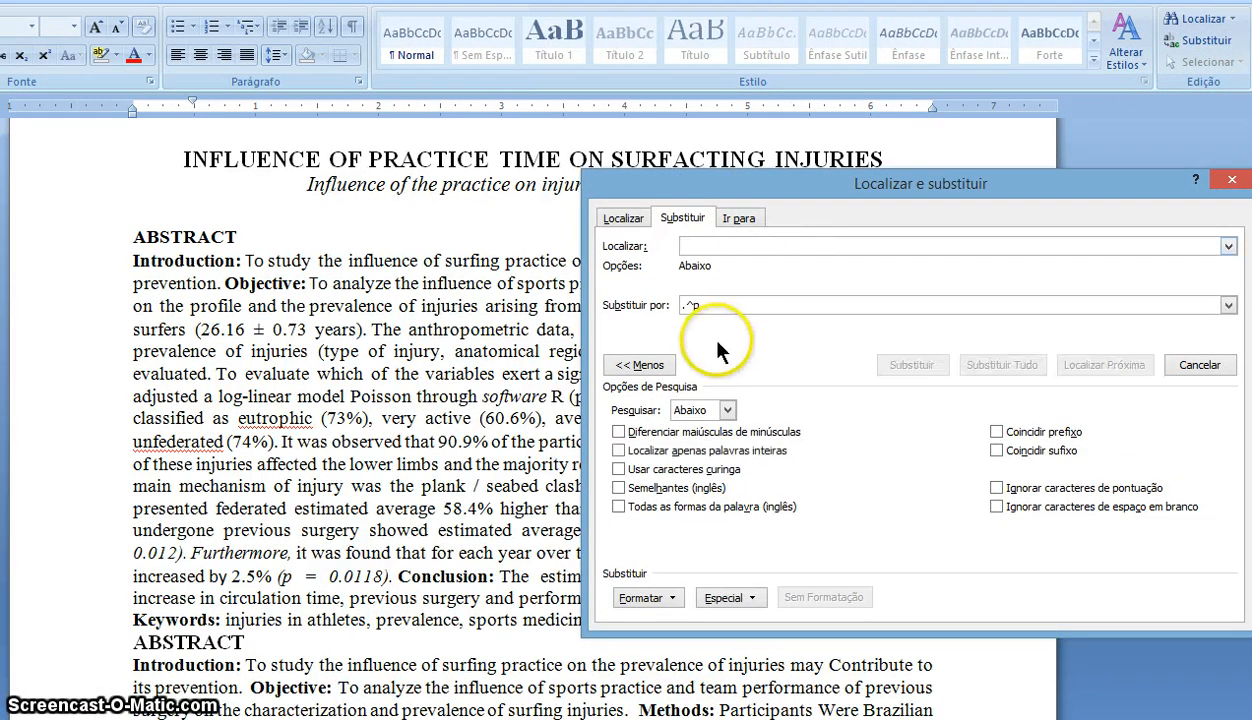
click(713, 307)
key(BackSpace)
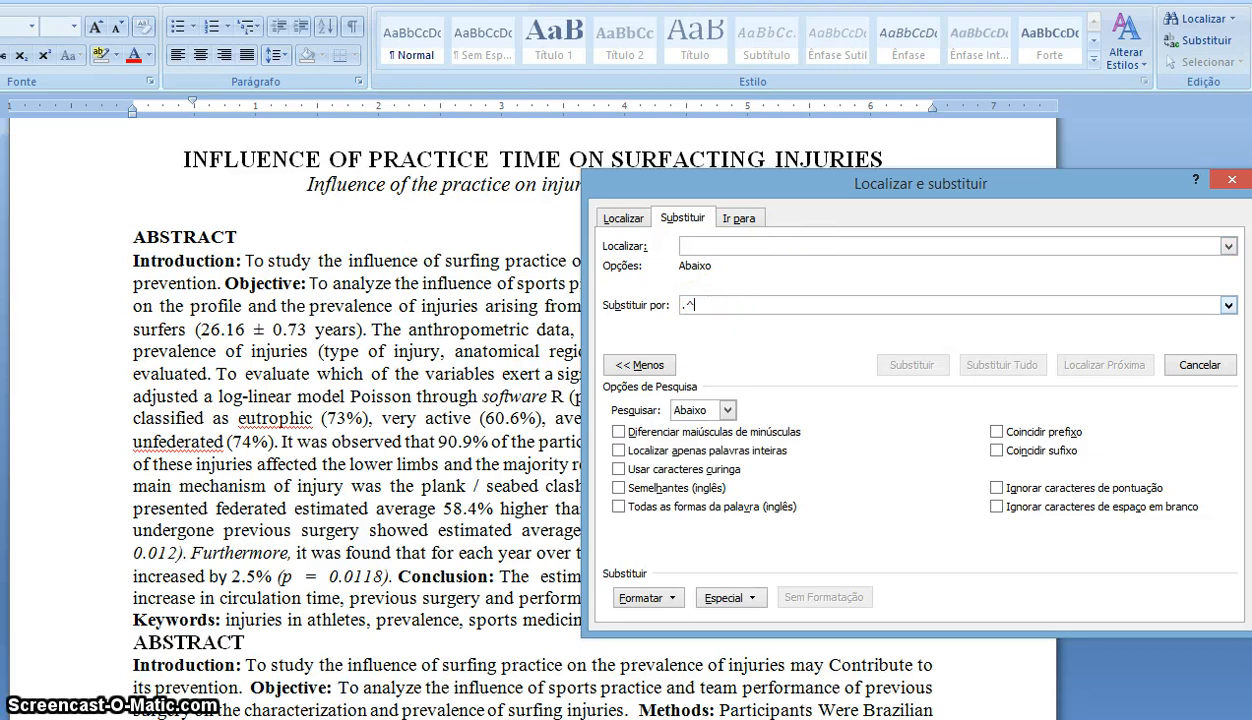
click(688, 248)
text(.)
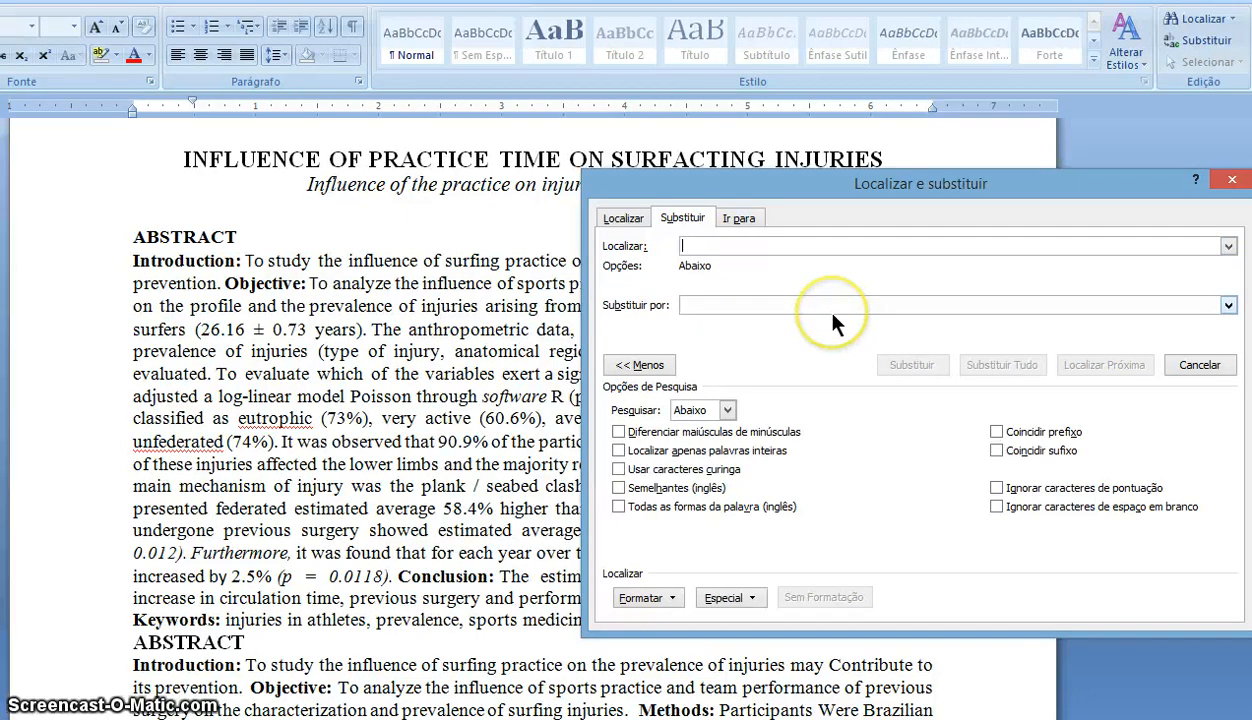
click(831, 312)
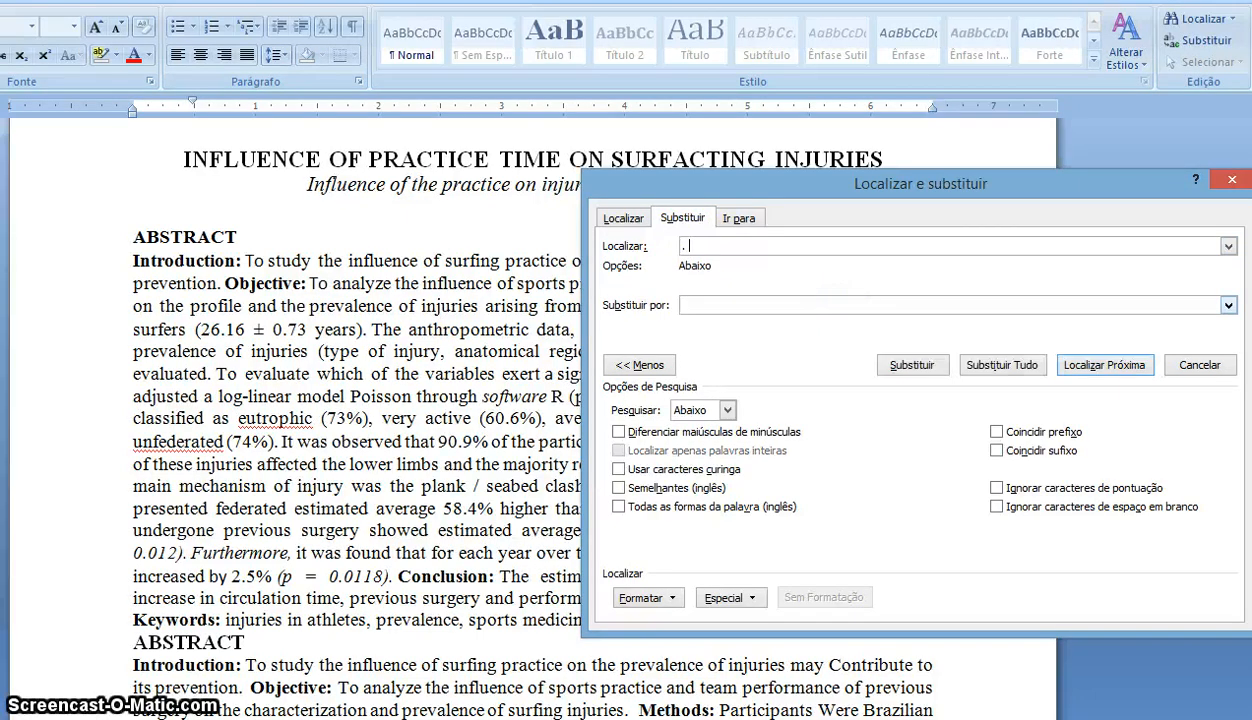
click(700, 307)
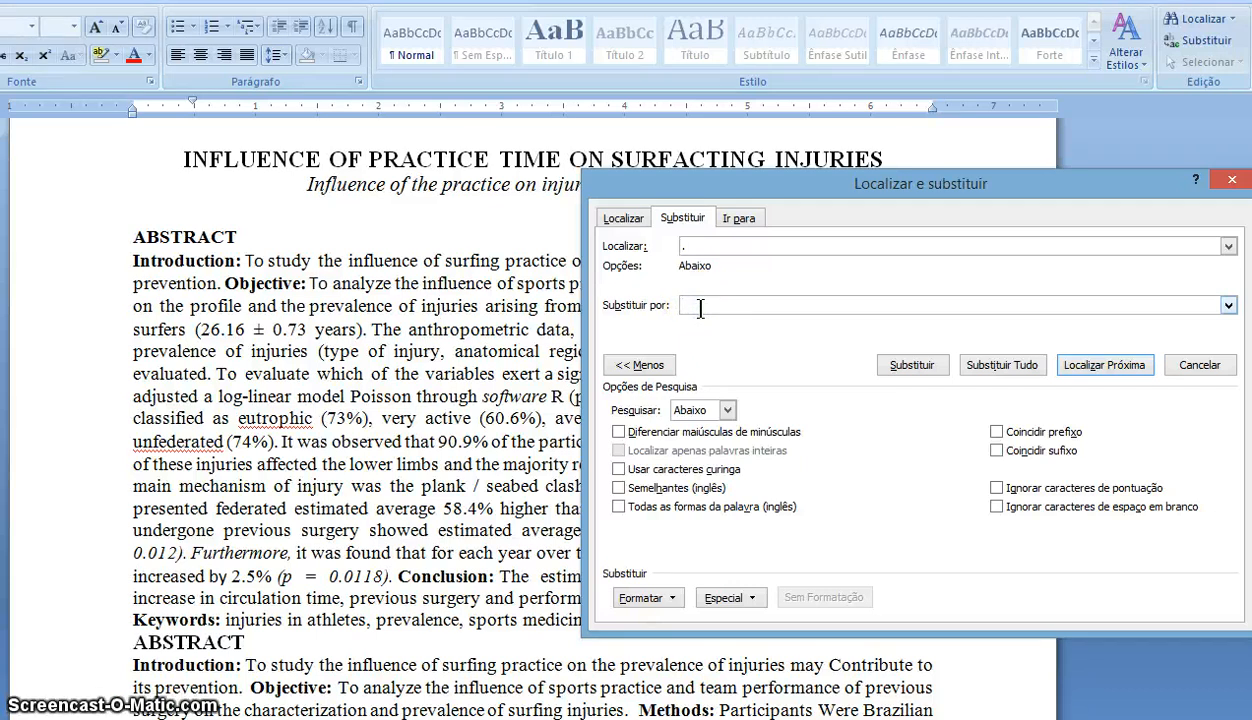
text(.)
click(703, 368)
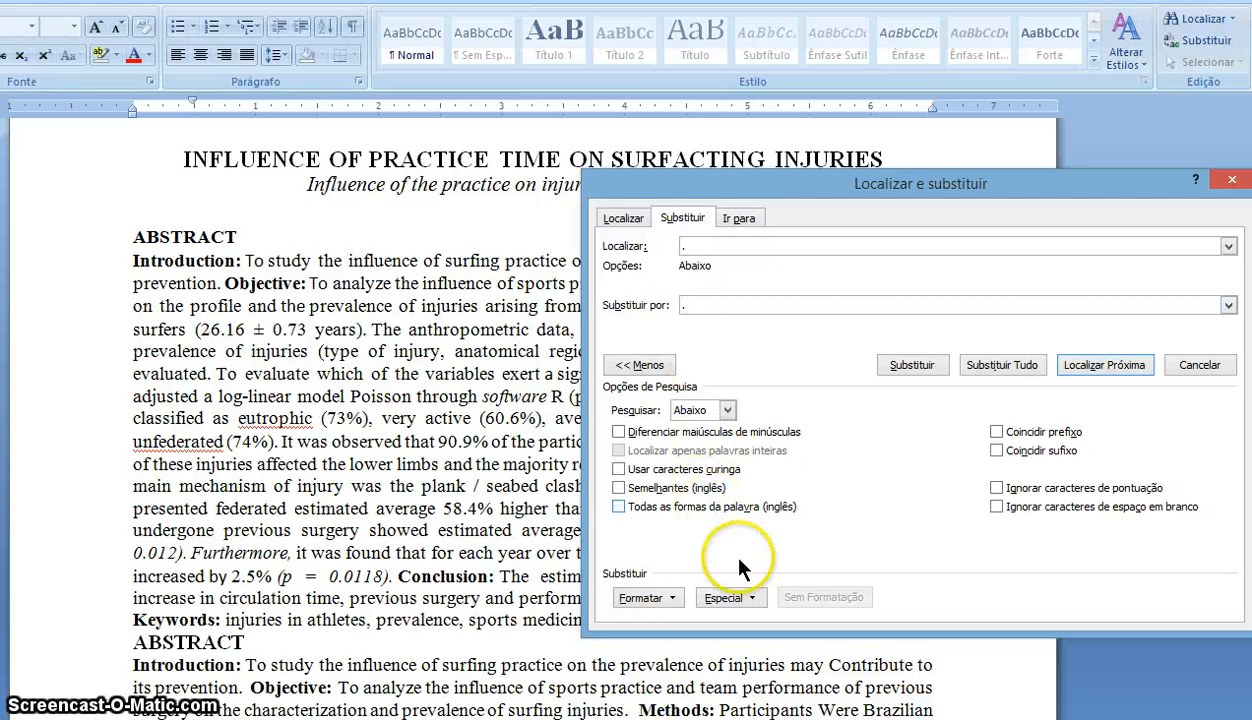
click(735, 597)
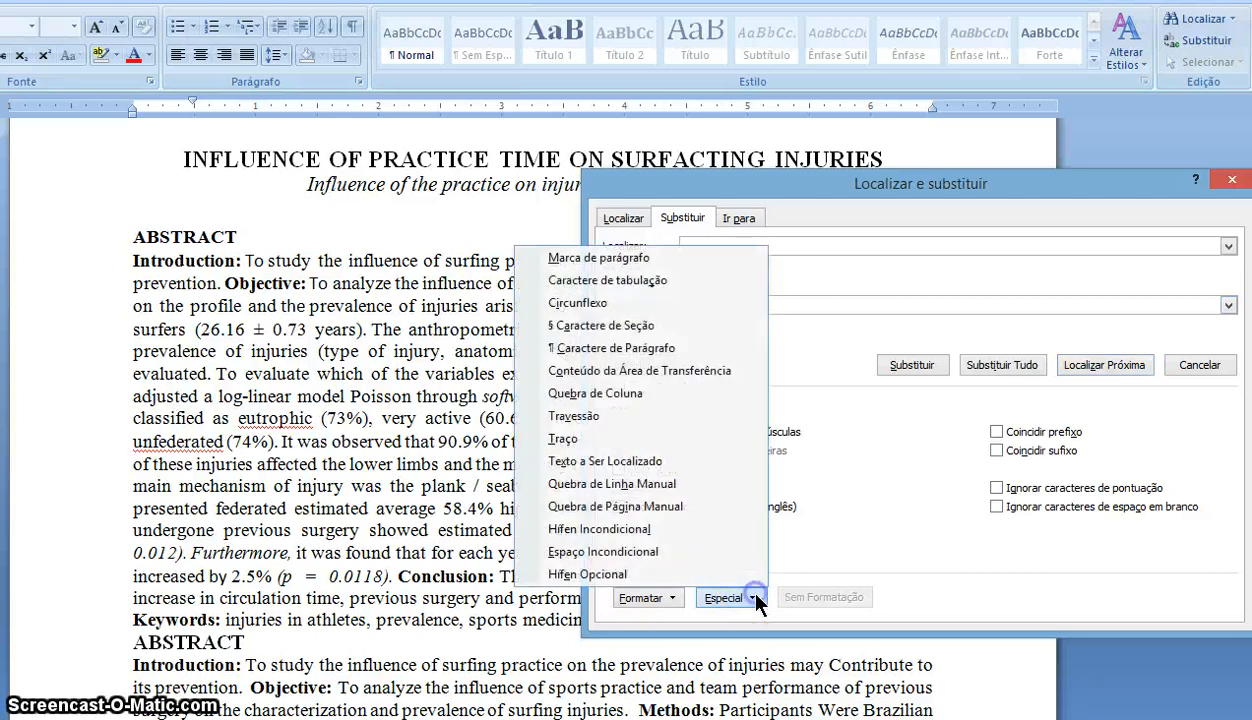
click(660, 264)
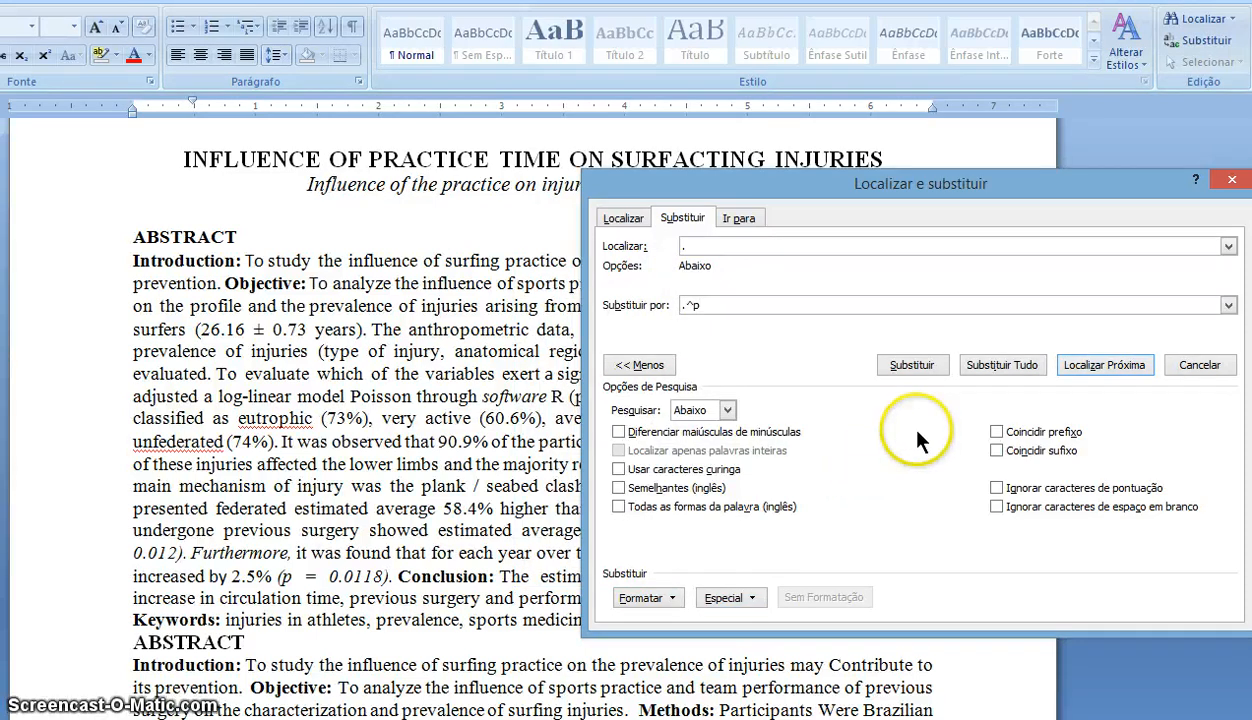
- Replace all periods, confirming both Sim prompts and the 227-replacement summary
click(1003, 365)
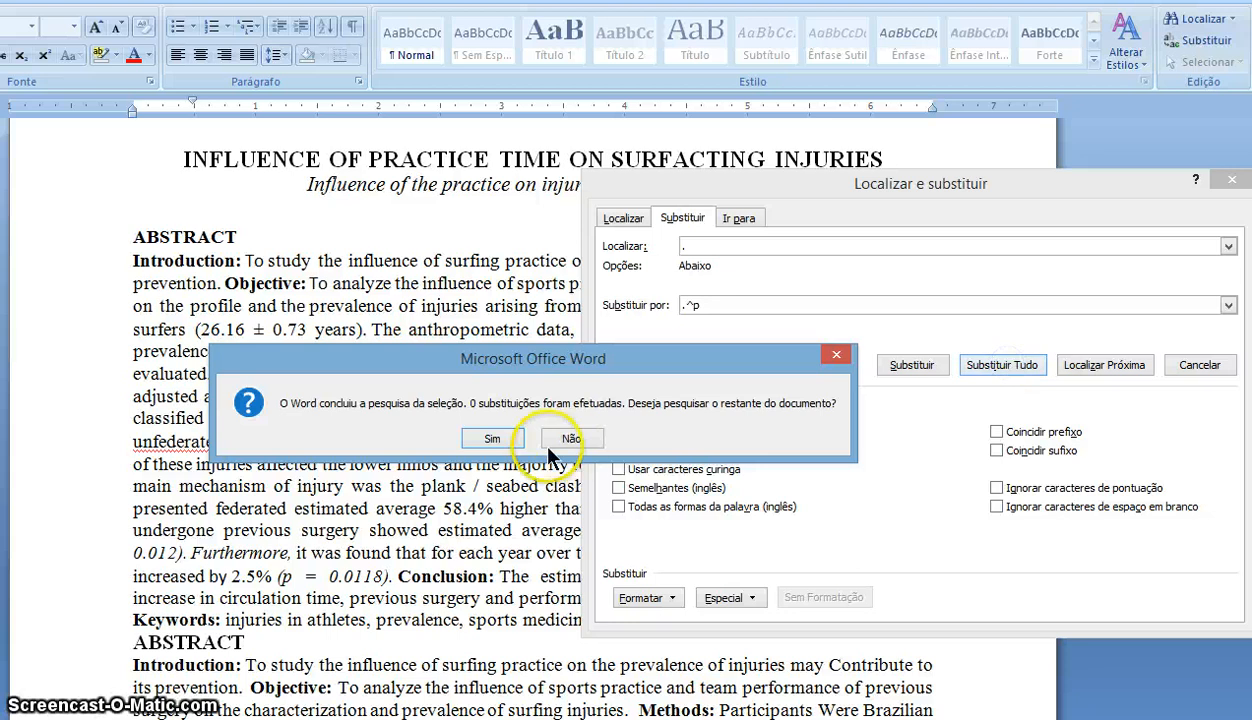
click(489, 439)
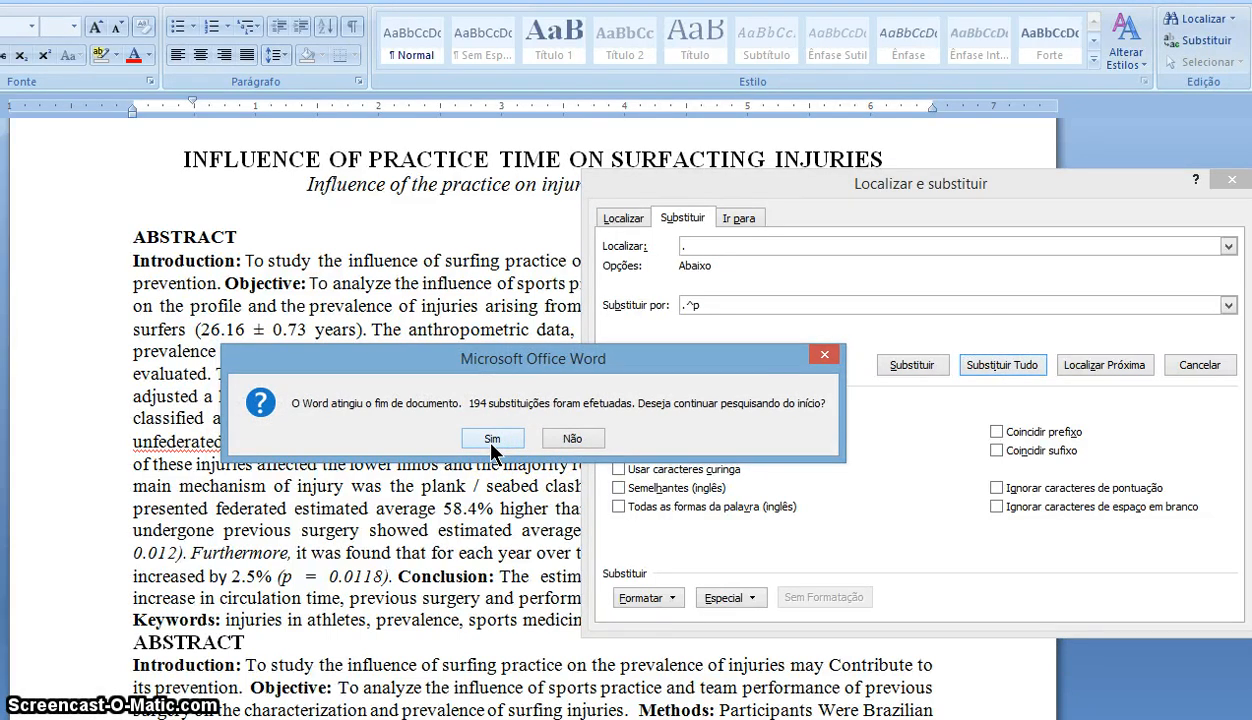
click(491, 440)
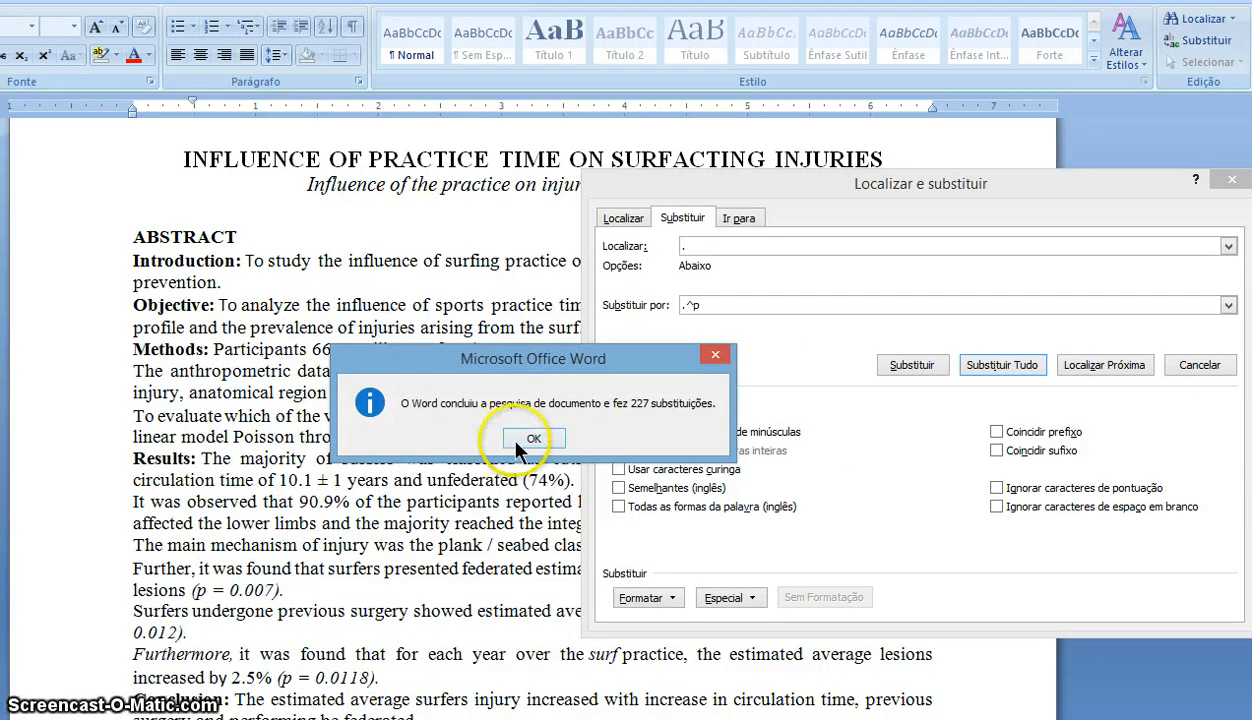
click(530, 441)
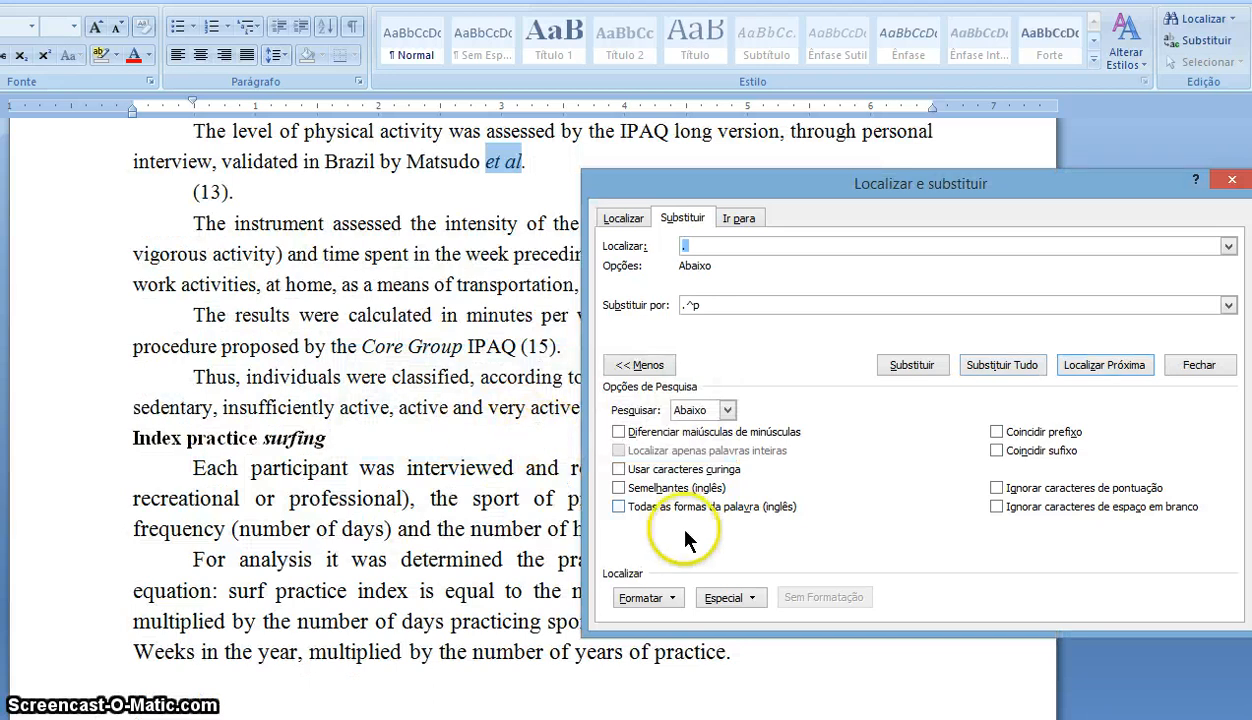
click(1195, 366)
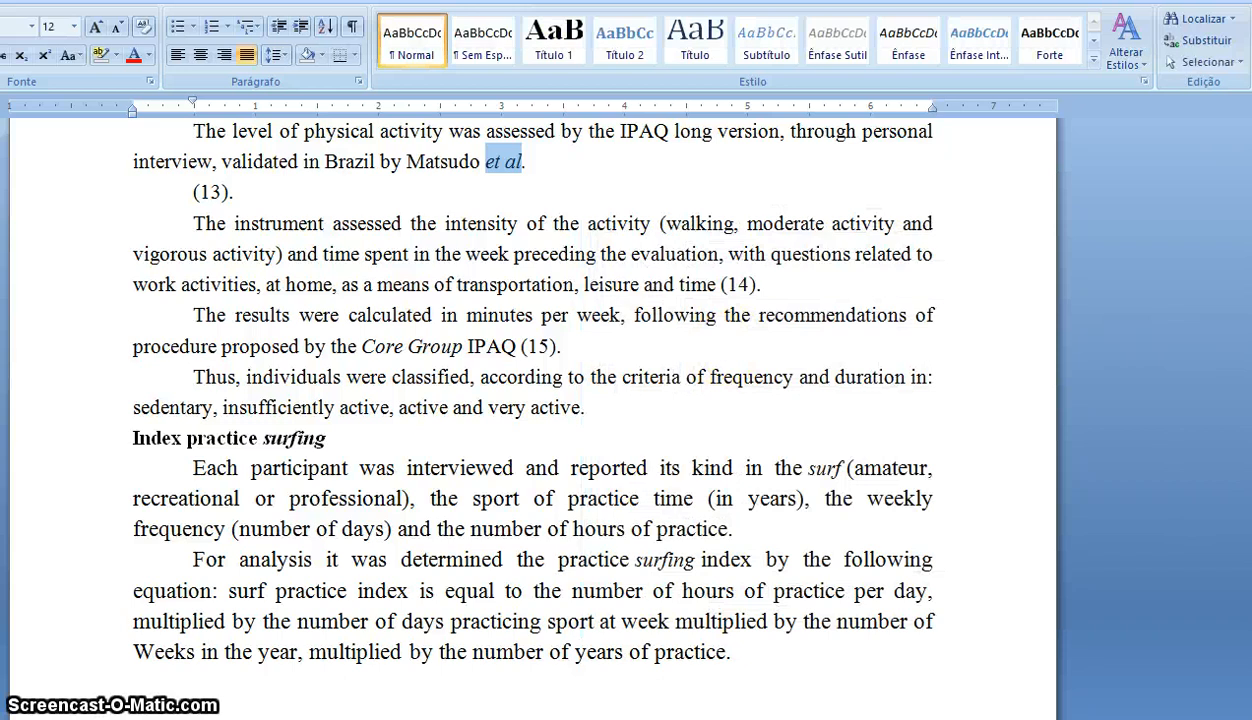
- Select all the text and convert it to a one-column table separated at paragraphs
drag(1250, 245, 1250, 135)
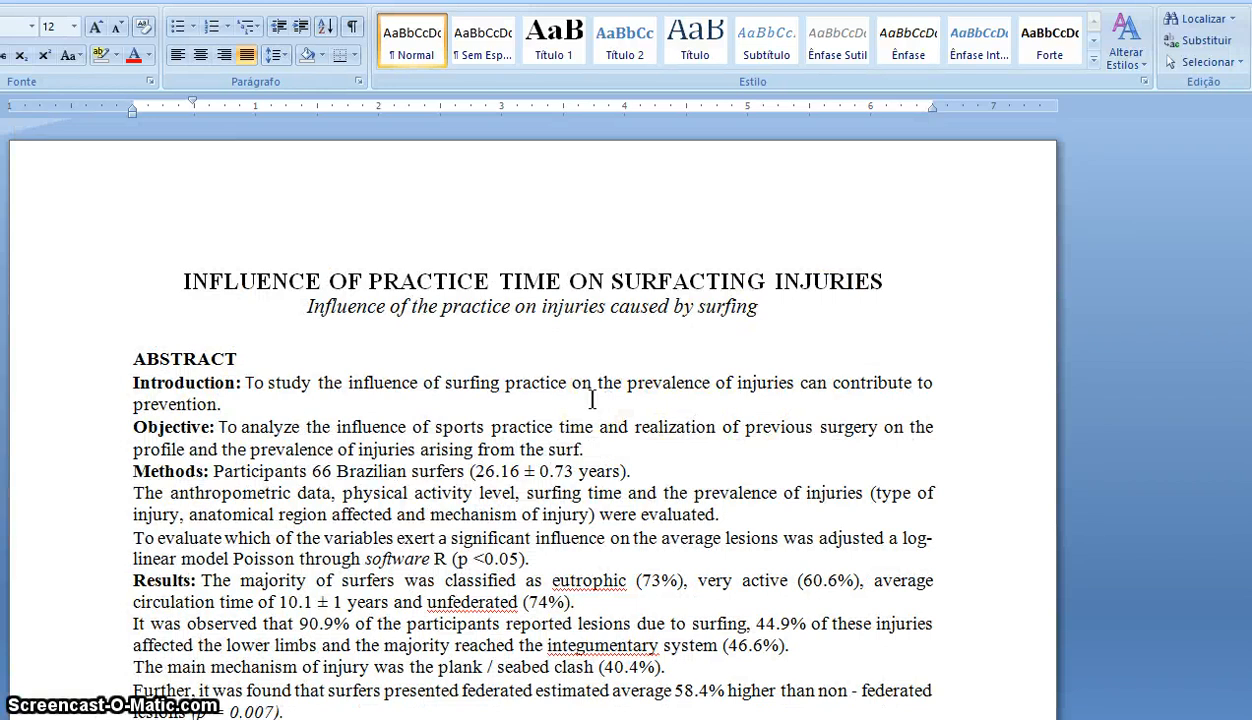
click(416, 402)
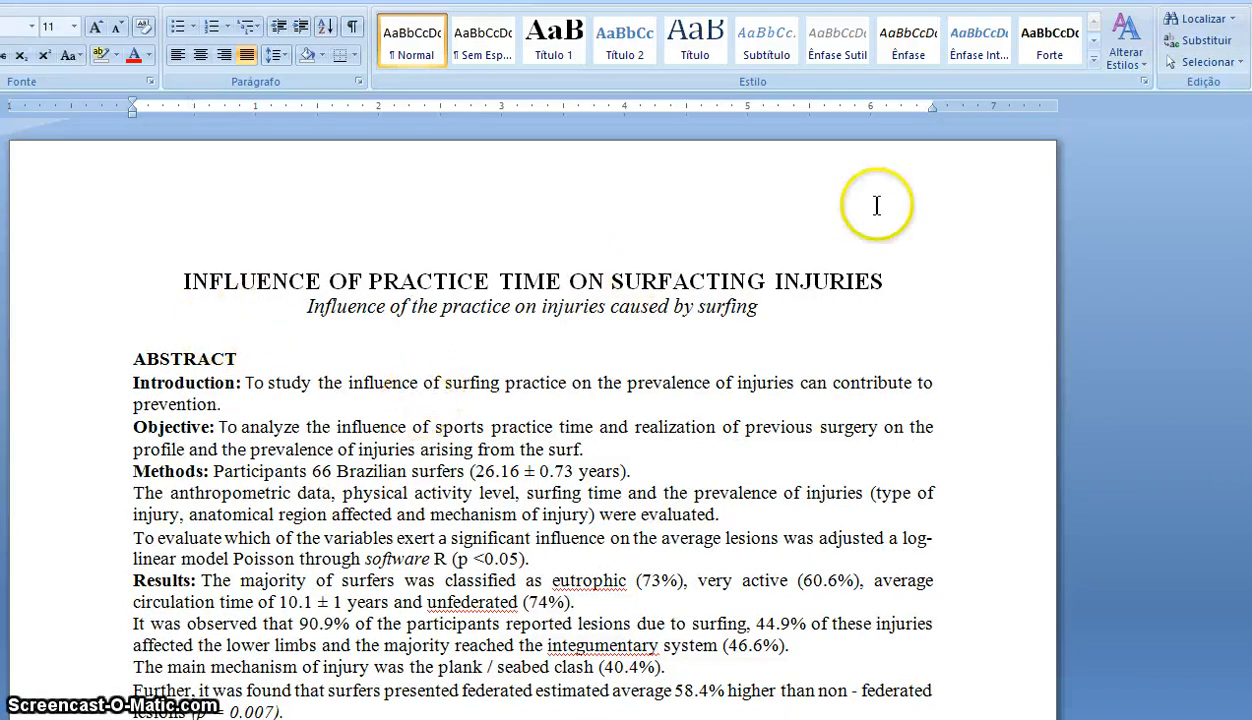
click(1205, 62)
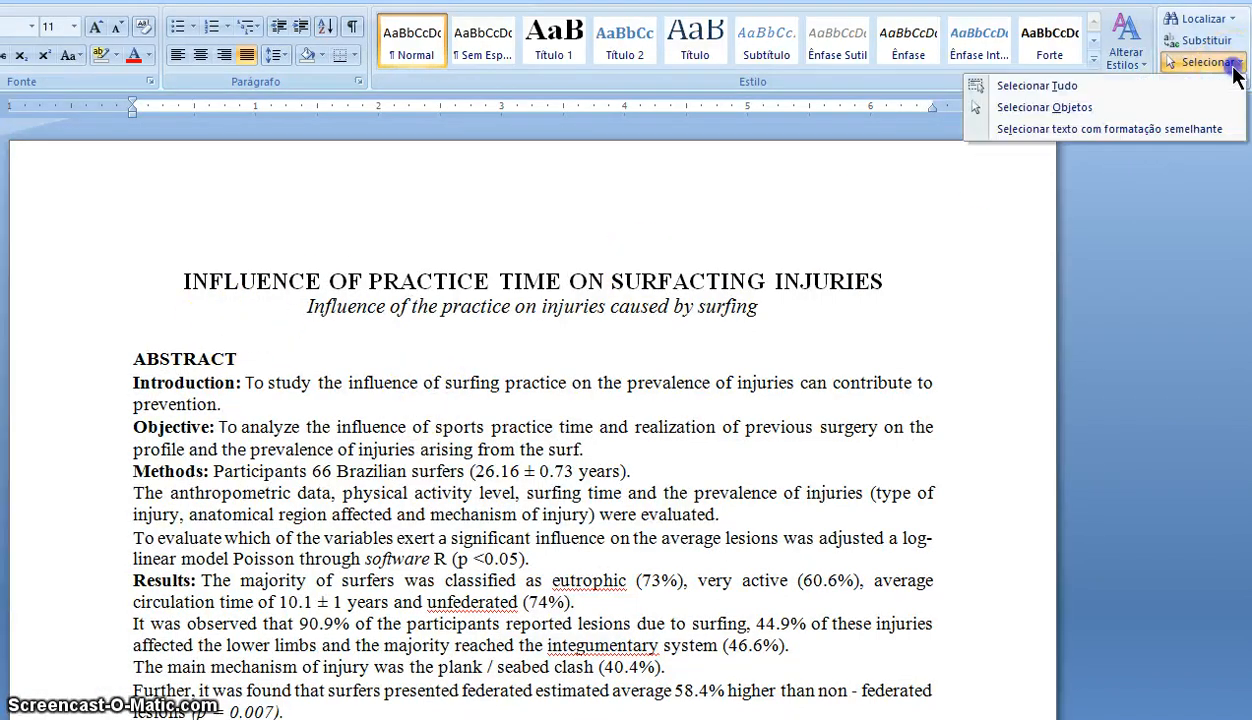
click(1135, 87)
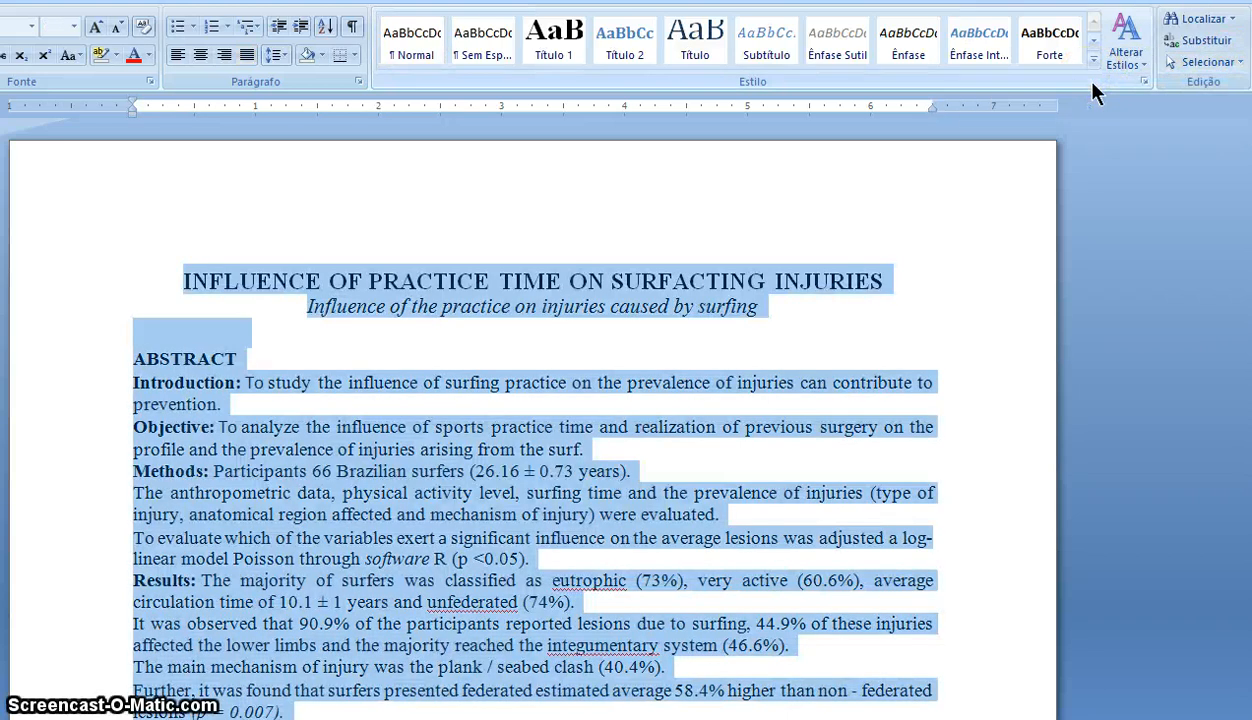
click(0, 0)
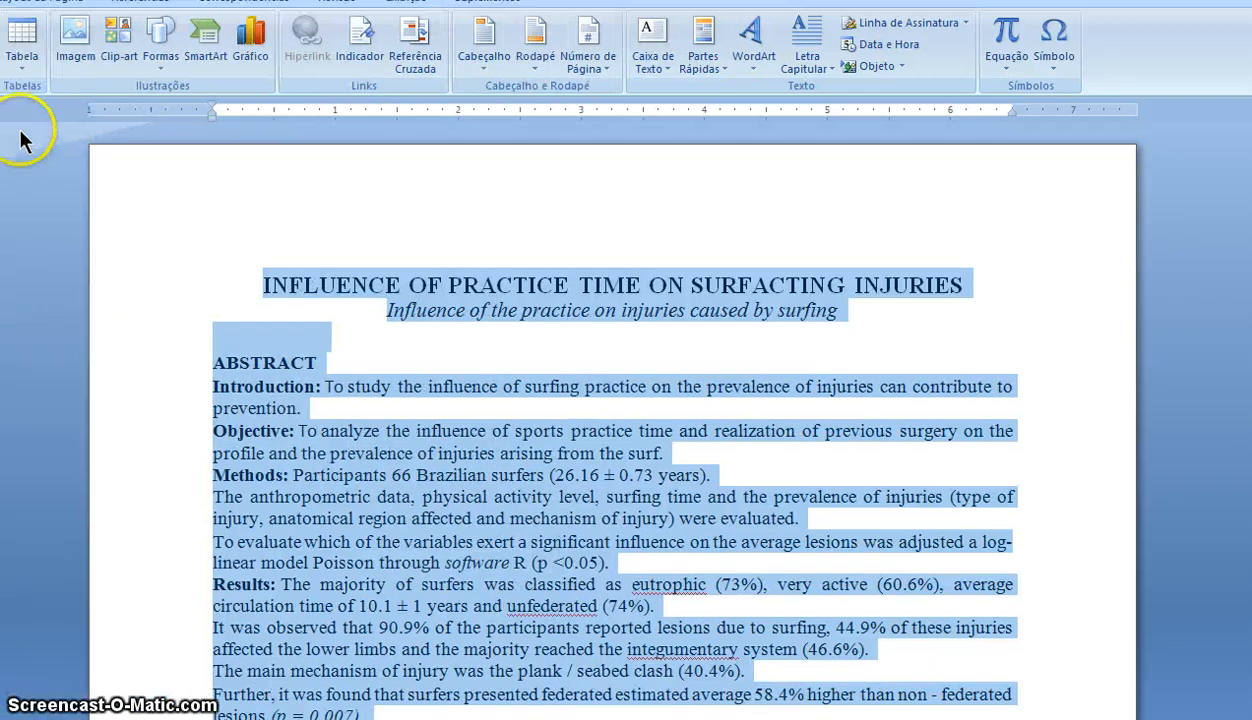
click(18, 70)
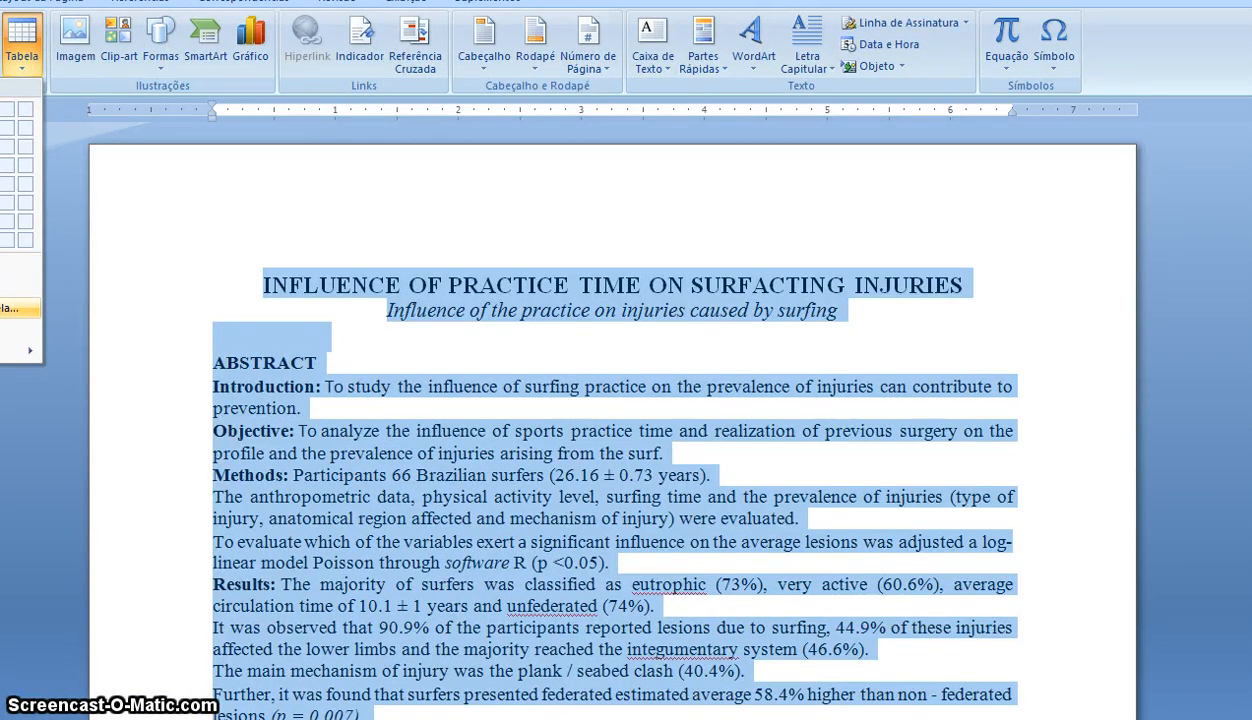
click(20, 308)
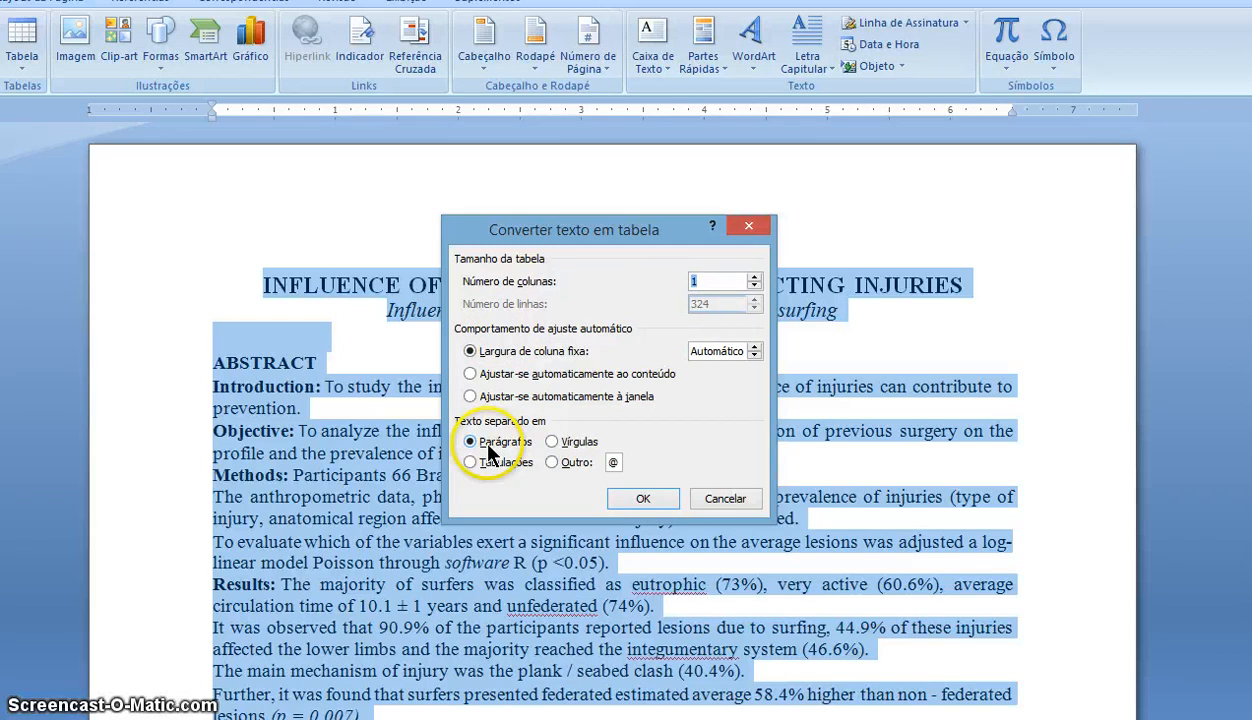
click(636, 498)
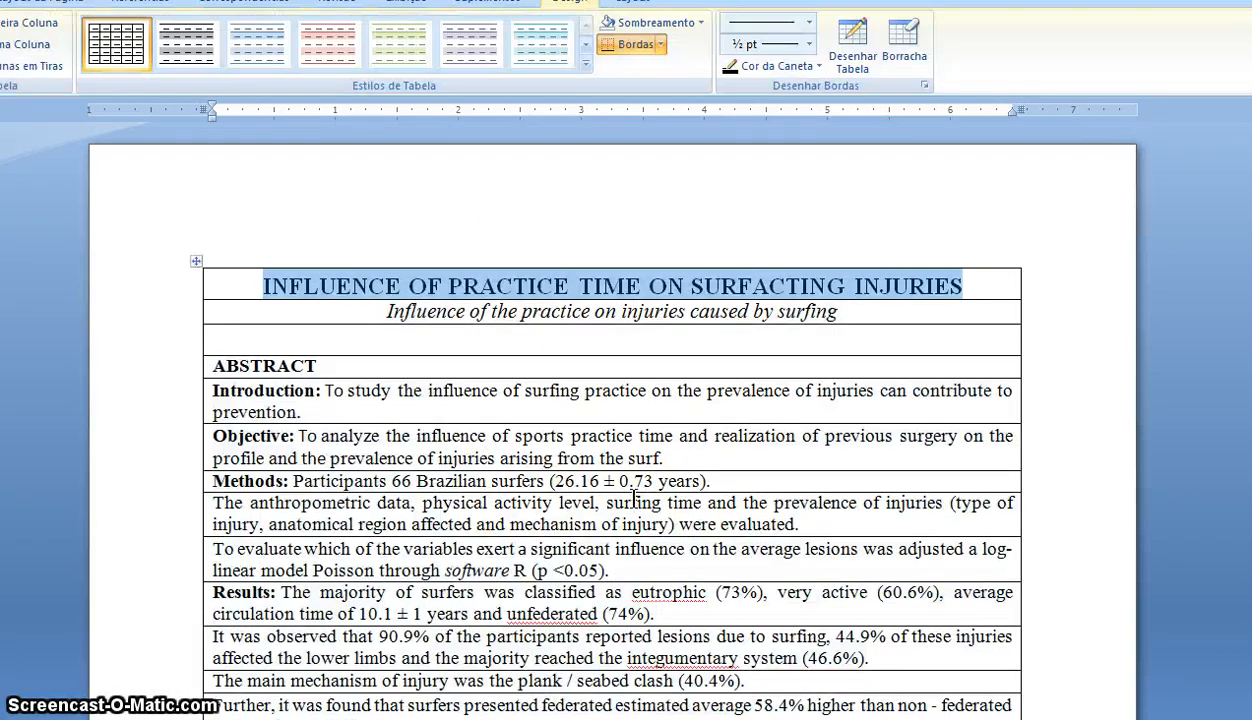
click(1035, 501)
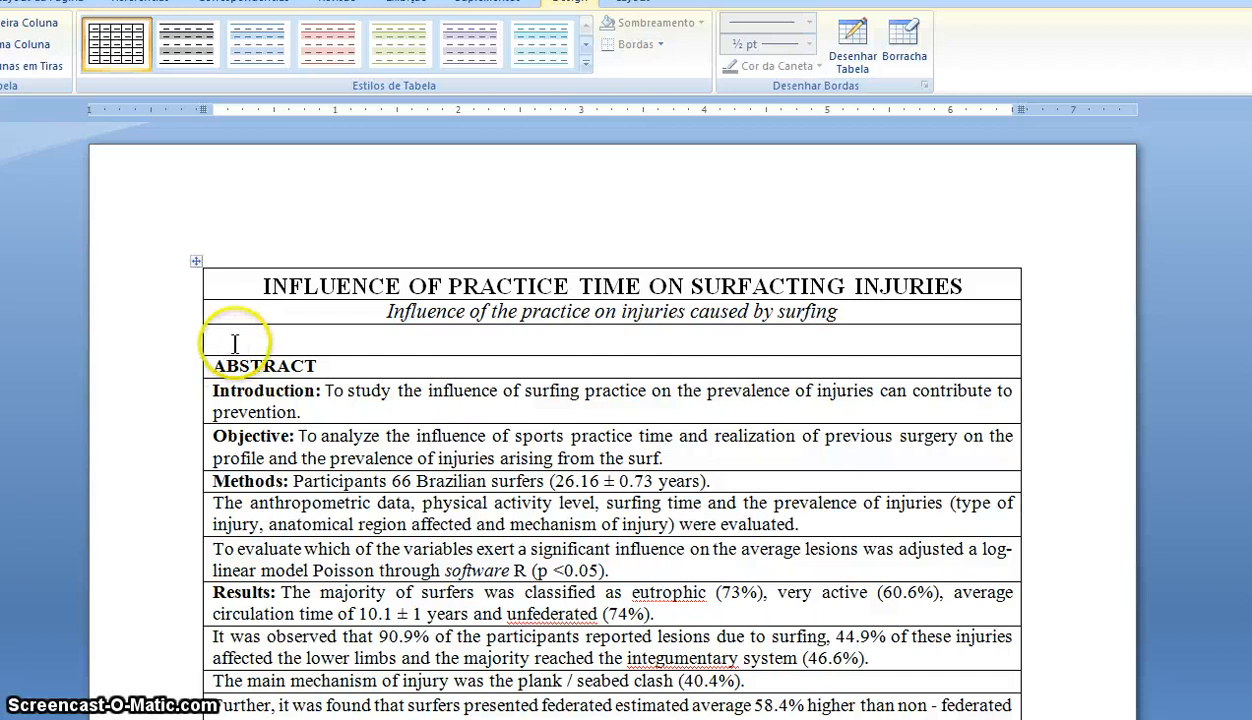
click(180, 352)
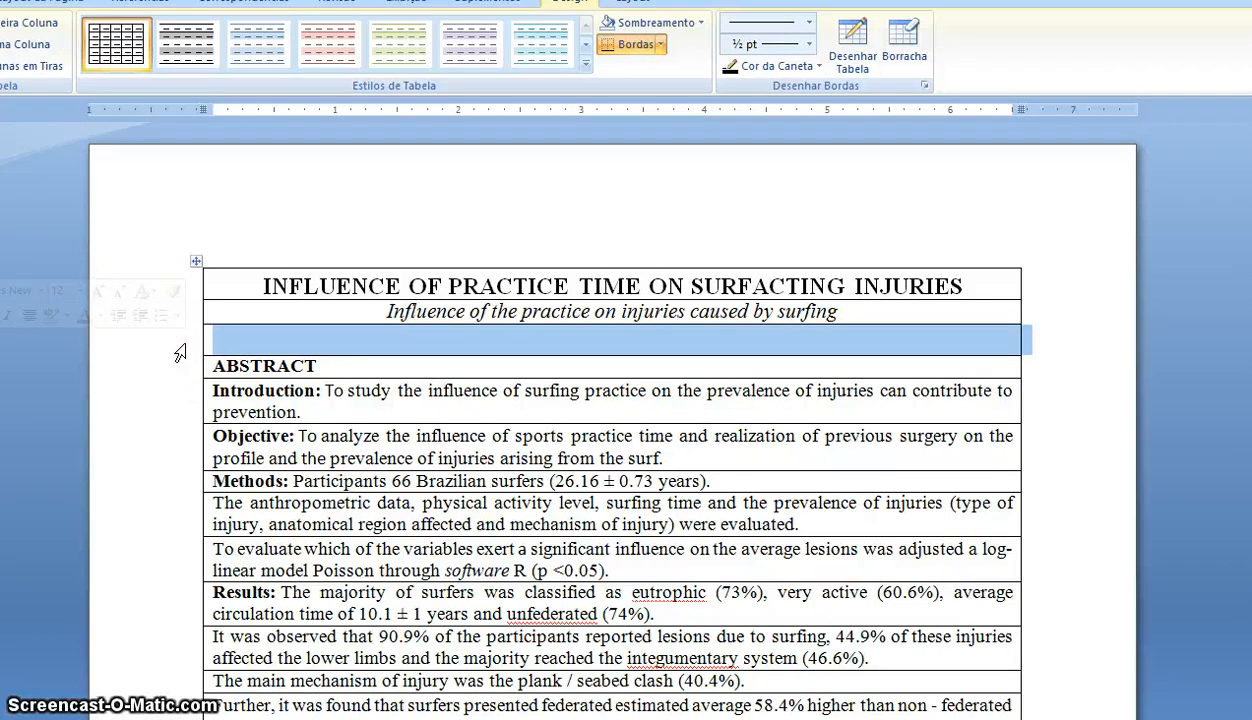
- Cut the empty row under the subtitle, then scroll down to the split Matsudo et al. sentence
key(ctrl+x)
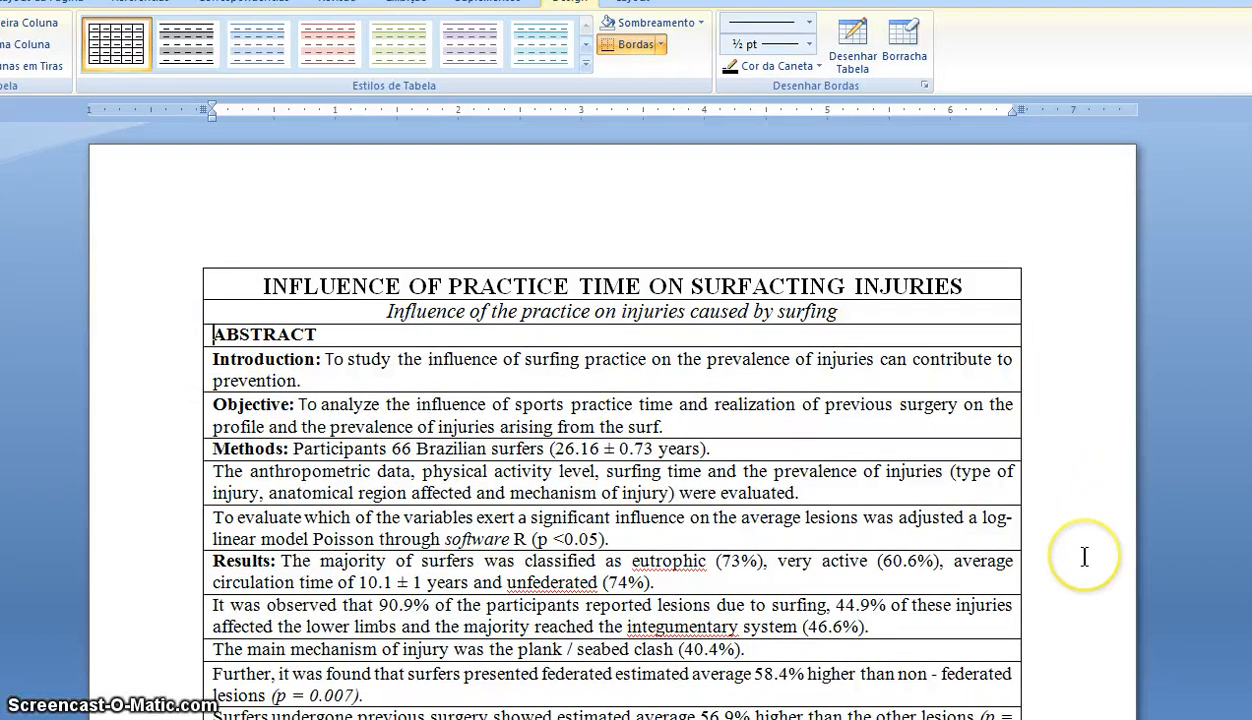
scroll(1084, 557, down, 2)
scroll(1084, 557, down, 1)
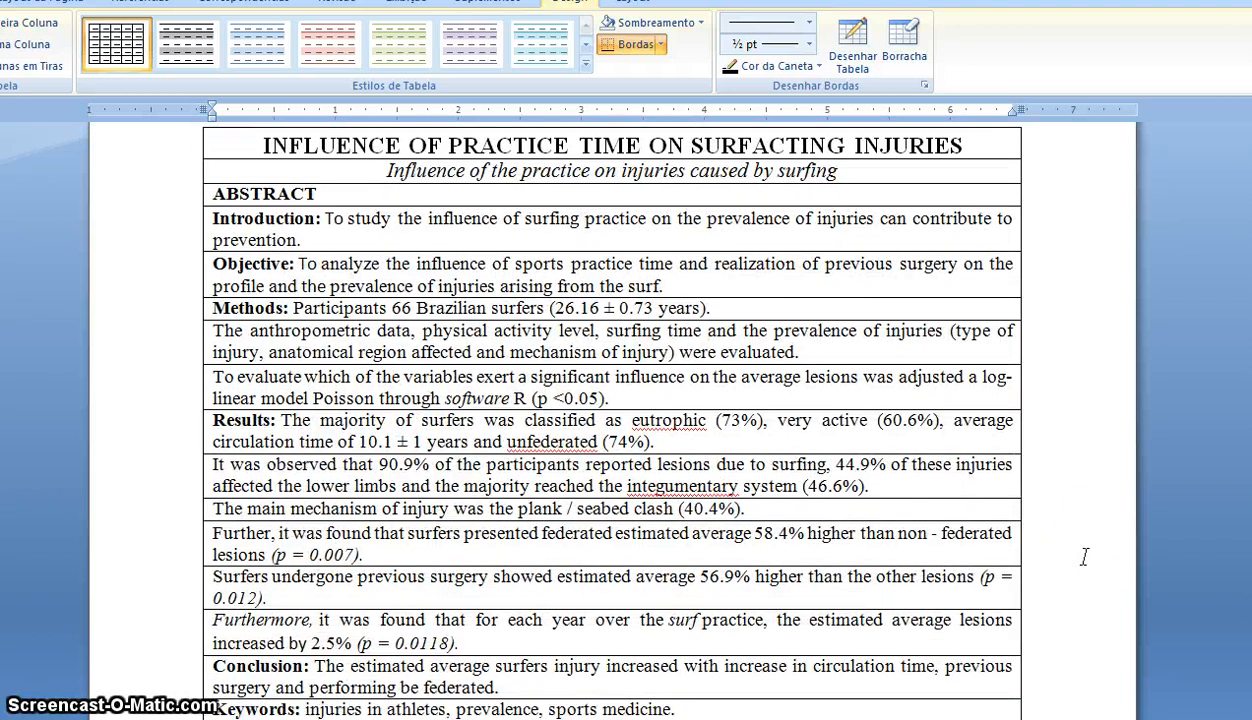
scroll(1084, 557, down, 1)
scroll(1084, 557, down, 4)
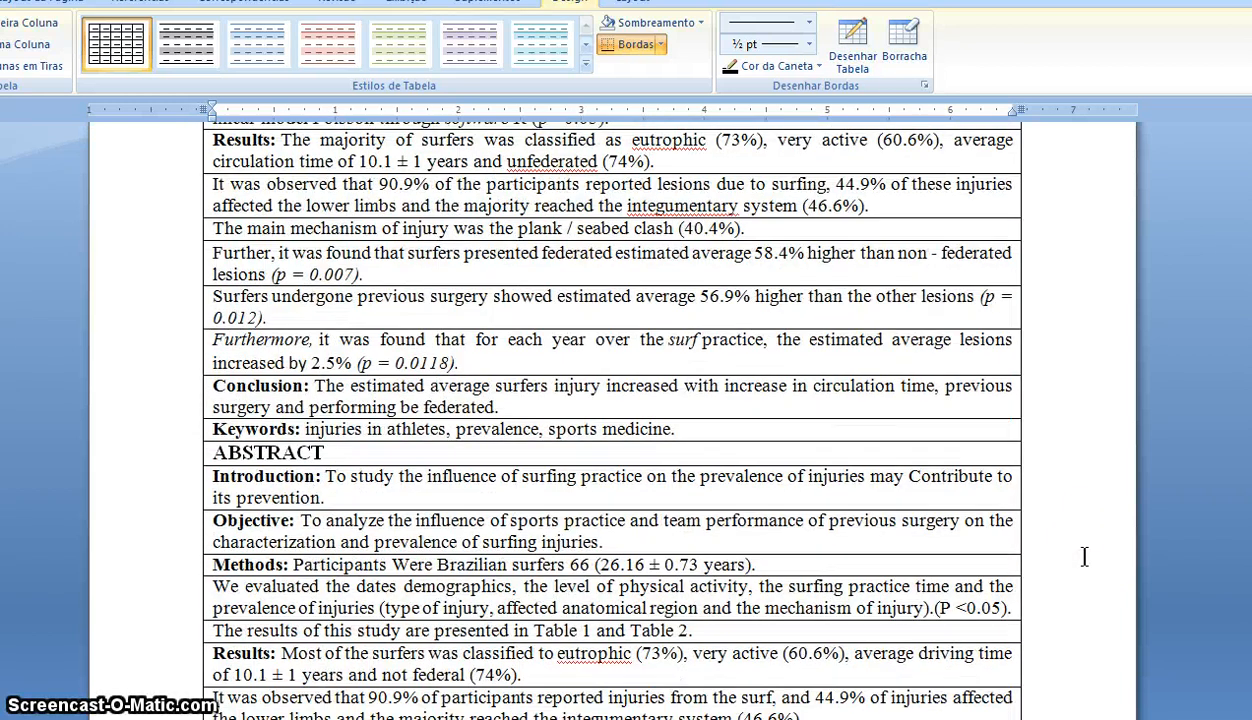
scroll(1084, 557, down, 6)
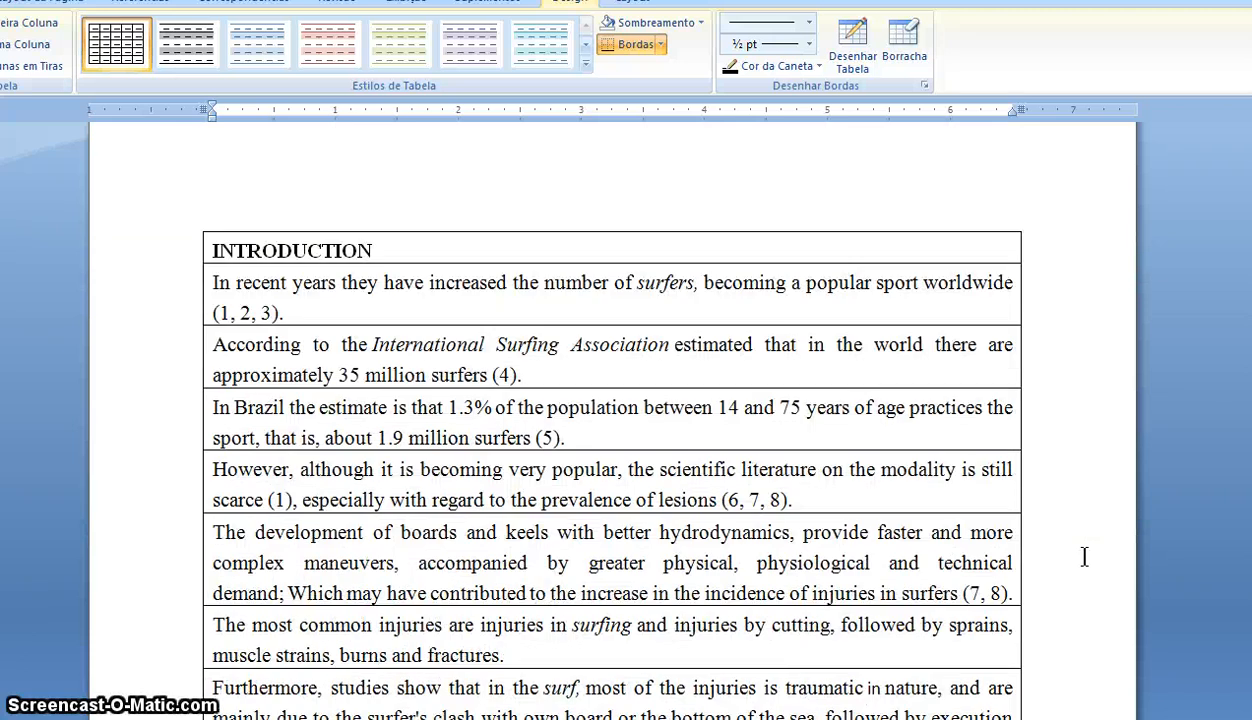
scroll(1084, 557, down, 1)
click(1070, 581)
scroll(1067, 581, down, 1)
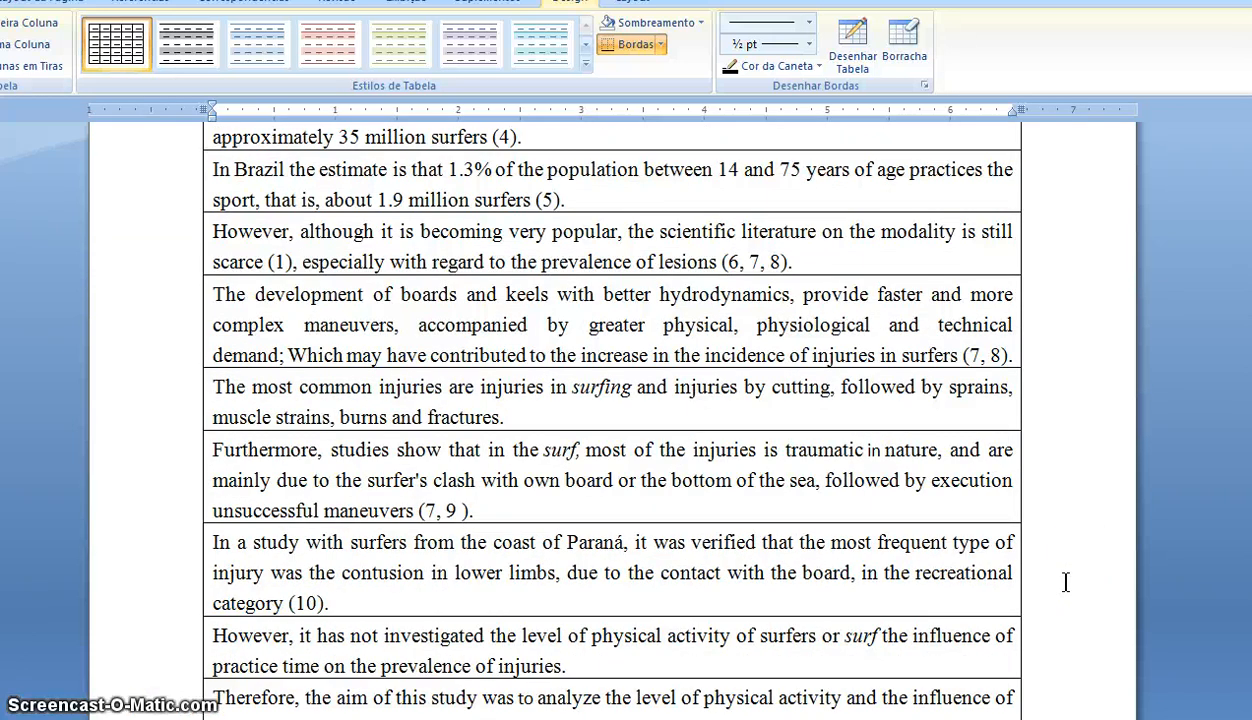
scroll(1066, 582, down, 4)
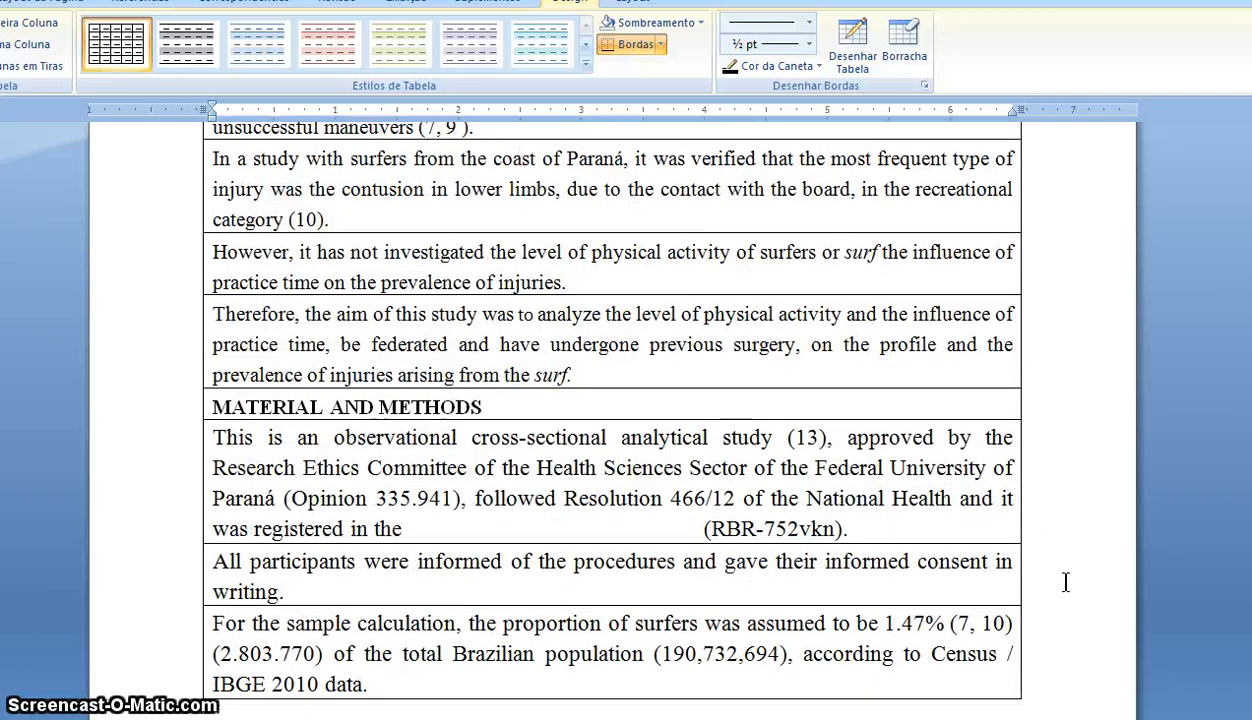
scroll(1065, 583, down, 1)
scroll(1066, 582, down, 3)
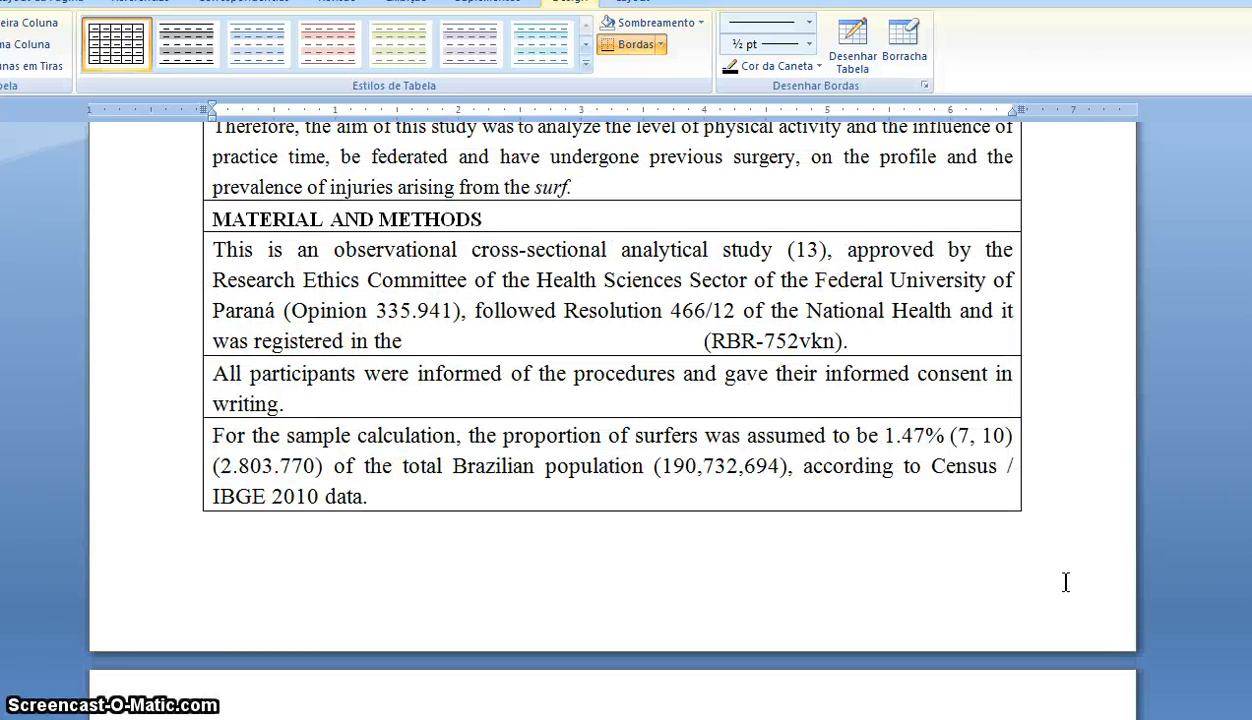
scroll(1066, 582, down, 7)
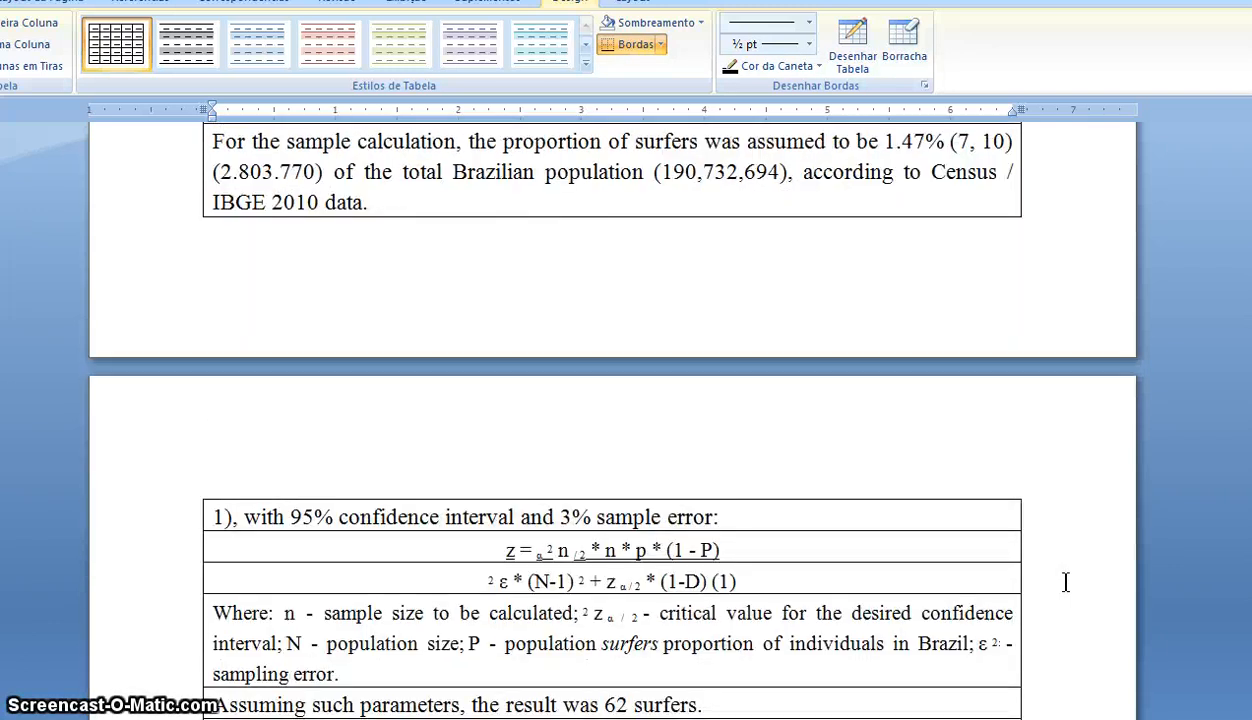
scroll(1063, 581, down, 2)
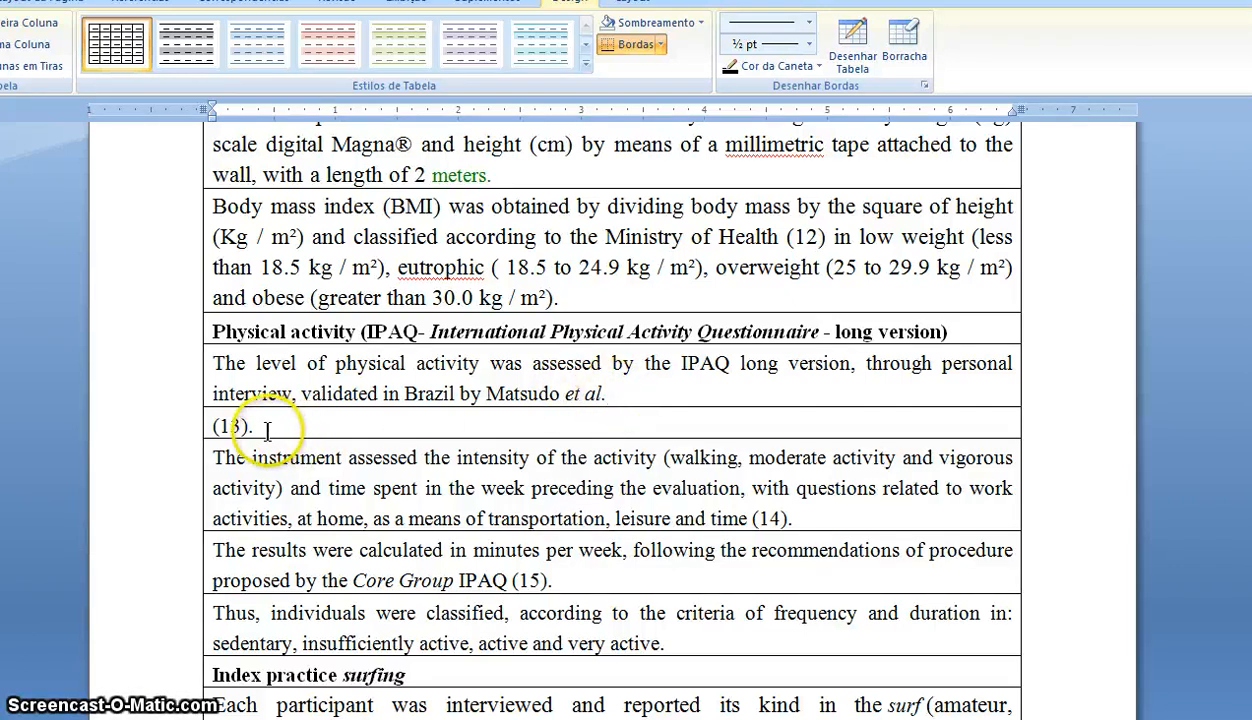
- Move the stray '(13).' back after 'et al.' in the row above and delete the emptied row
drag(265, 428, 213, 426)
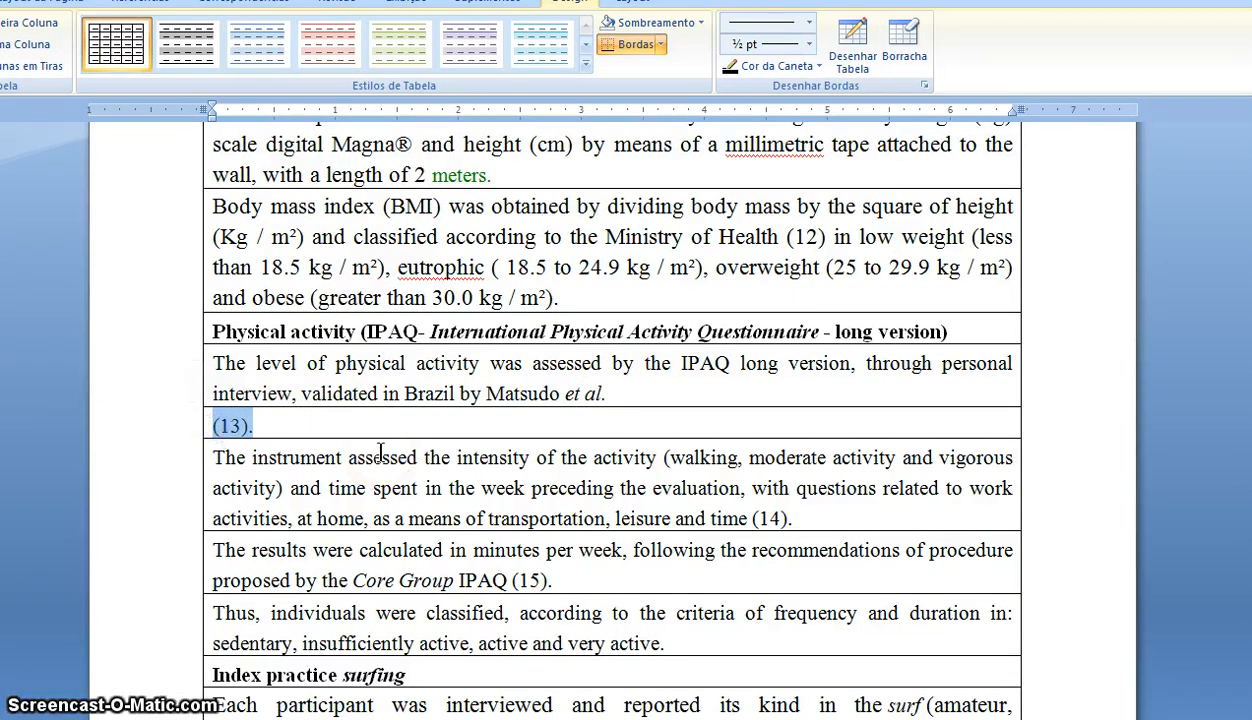
key(Delete)
click(620, 394)
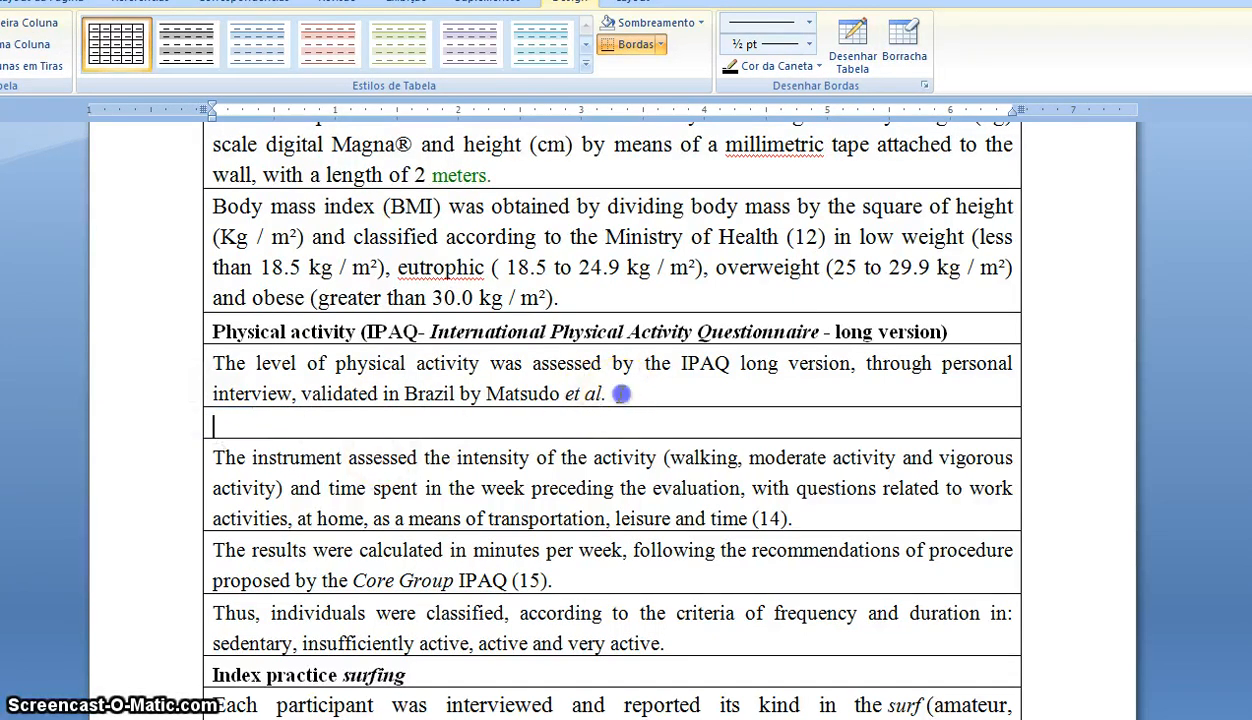
key(ctrl+v)
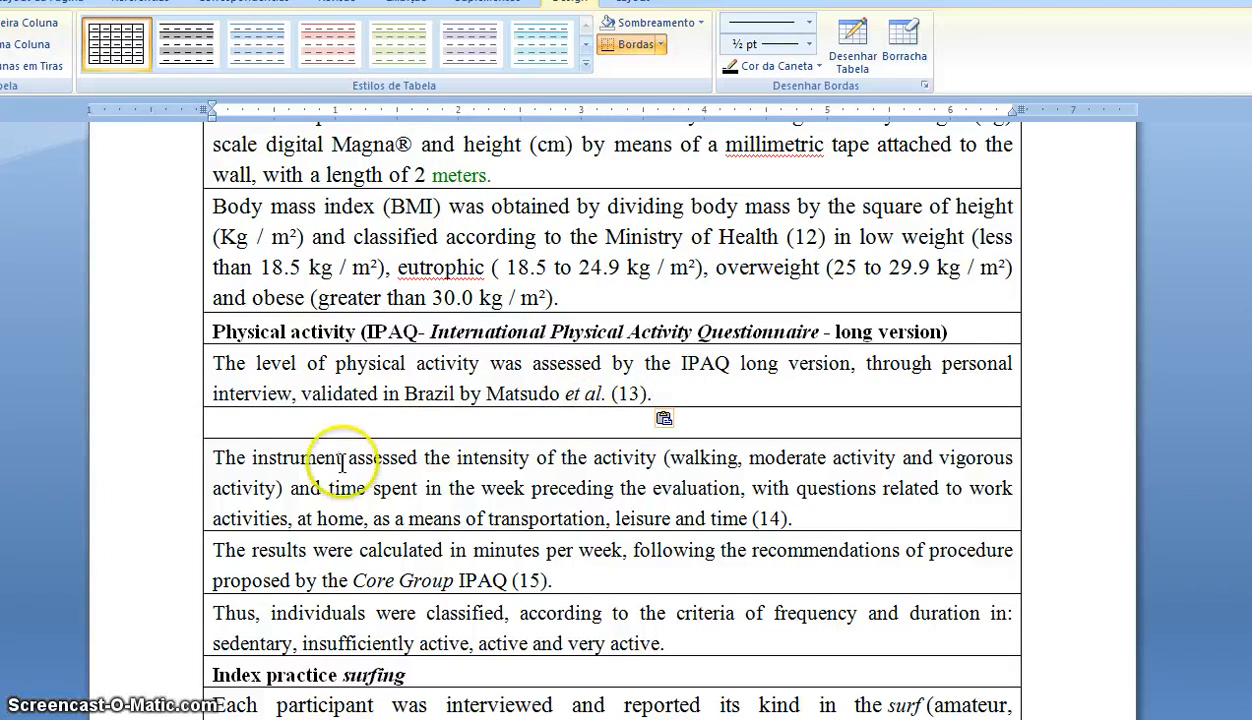
click(162, 440)
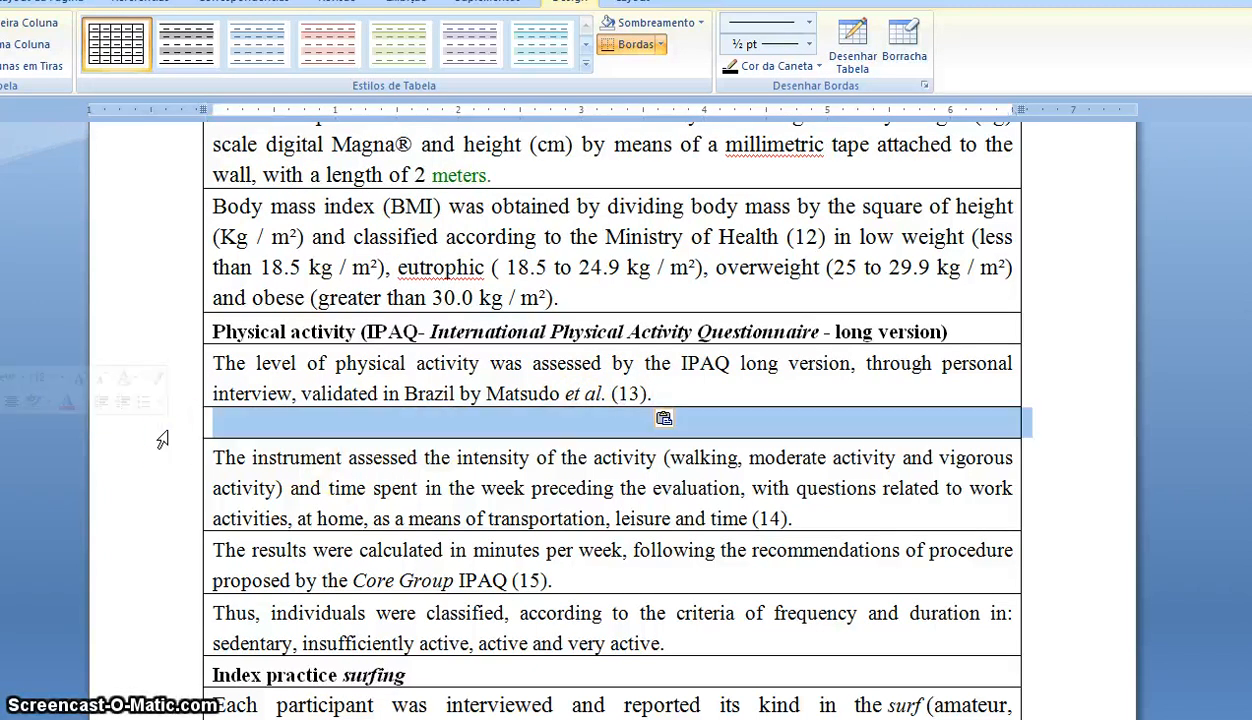
key(BackSpace)
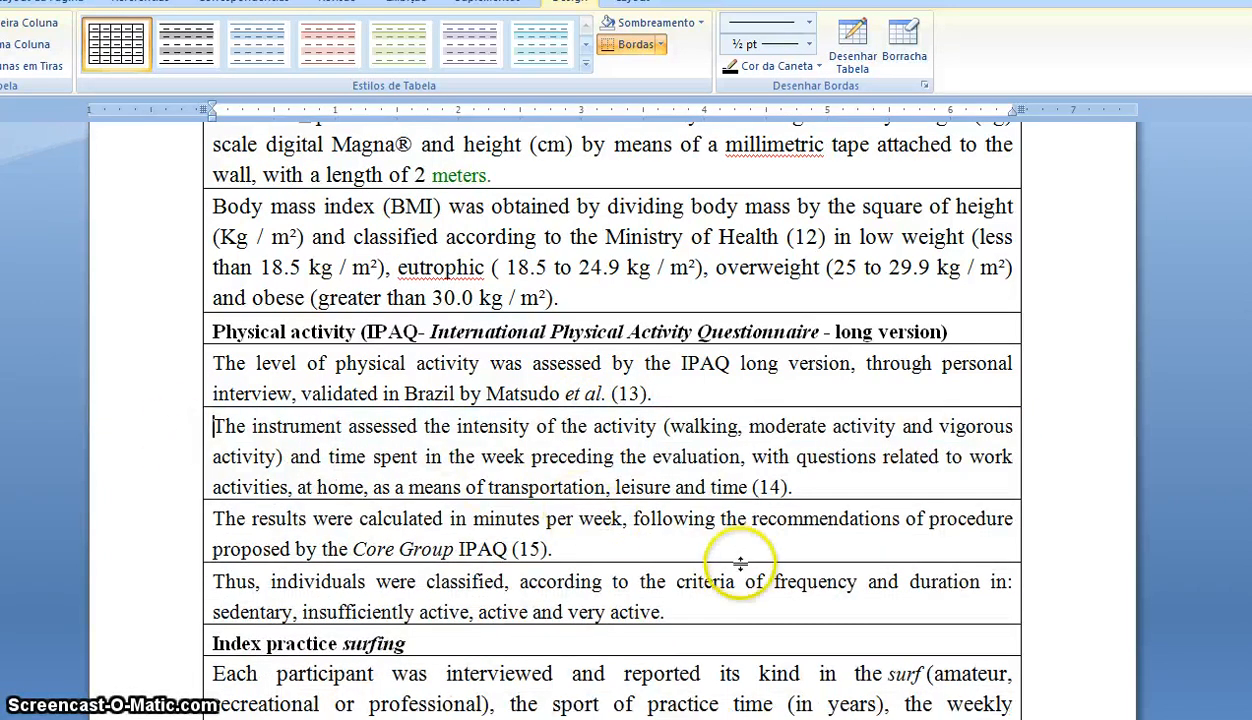
- Rejoin the '(16)' line after 'et al.' in the questionnaire row and delete its empty row
scroll(720, 596, down, 2)
scroll(720, 596, down, 6)
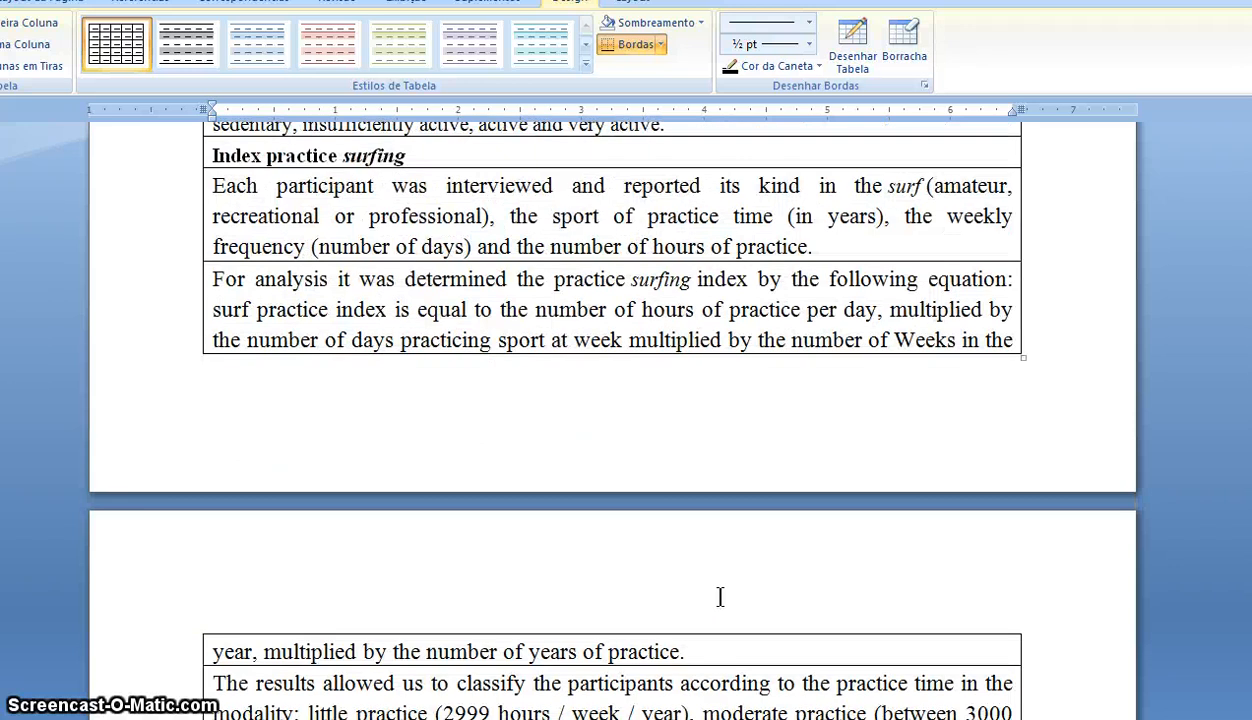
scroll(720, 596, down, 3)
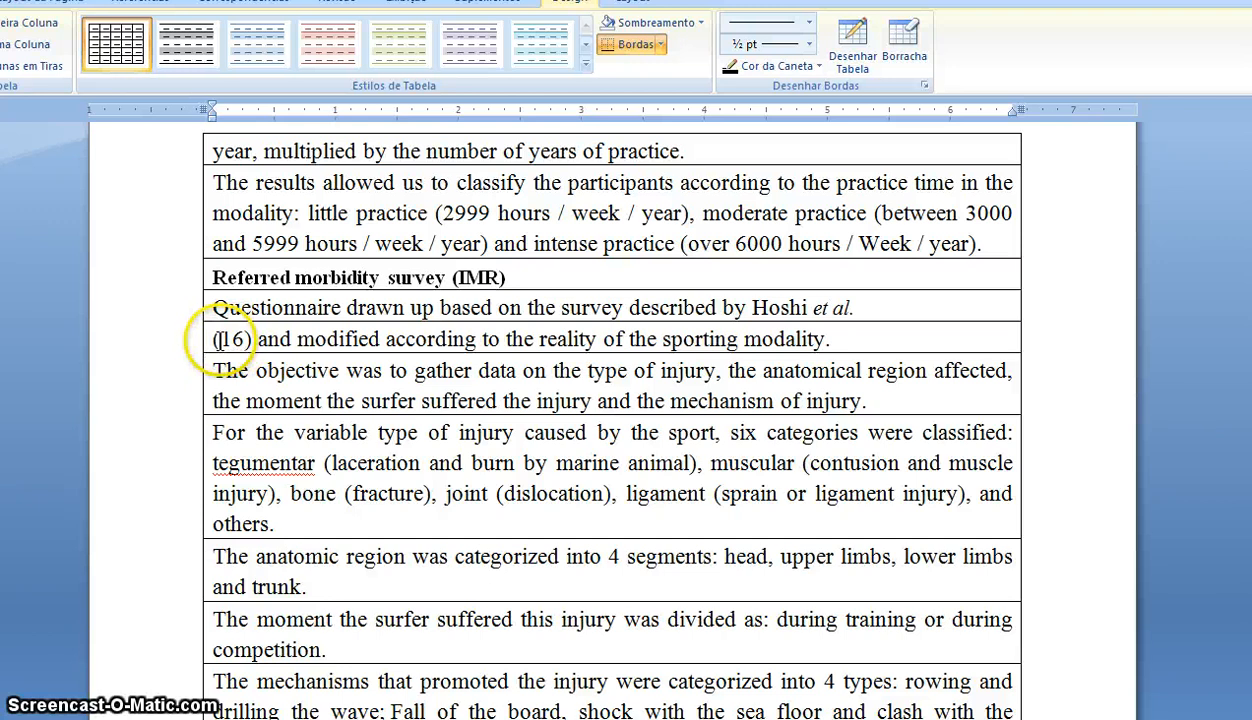
drag(212, 340, 897, 341)
key(ctrl+c)
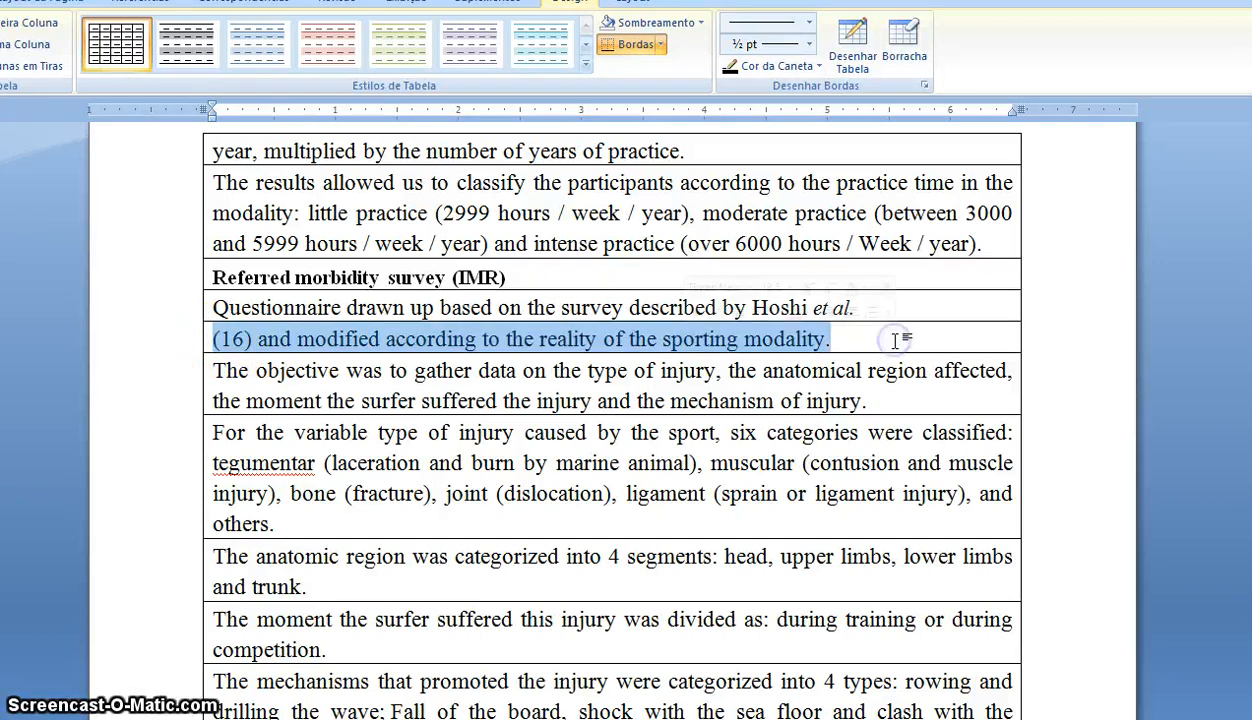
key(Delete)
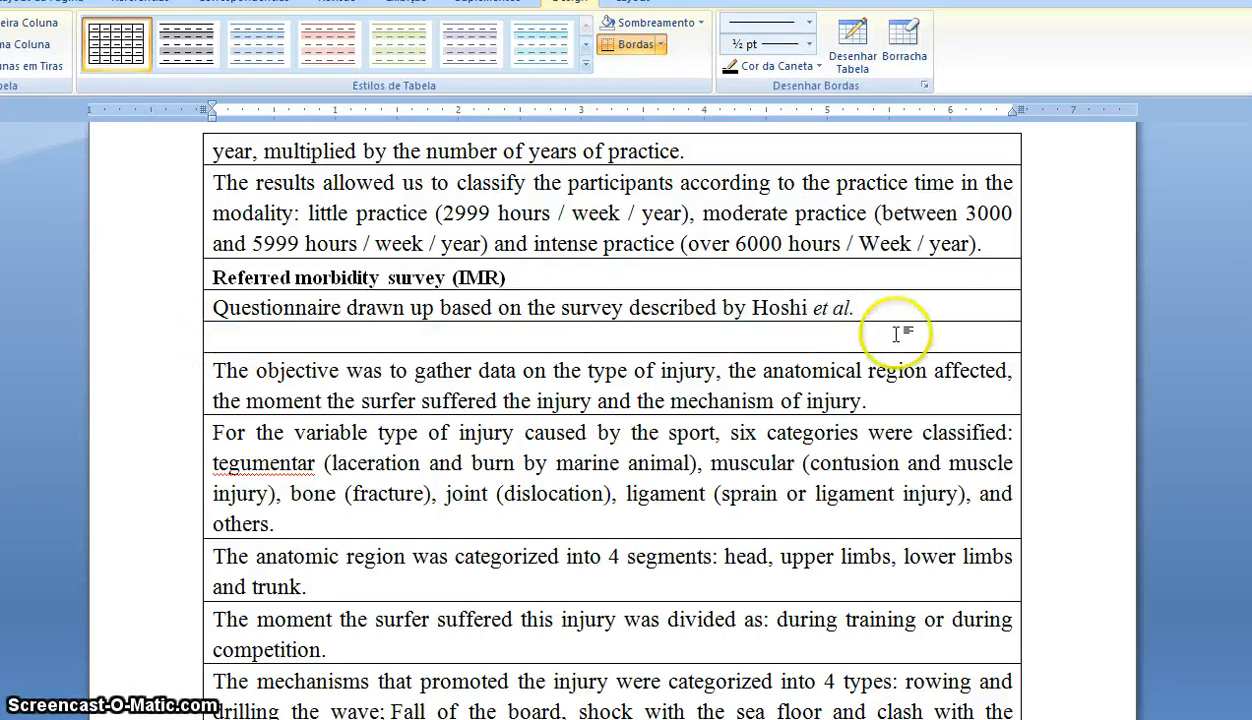
click(882, 308)
key(ctrl+v)
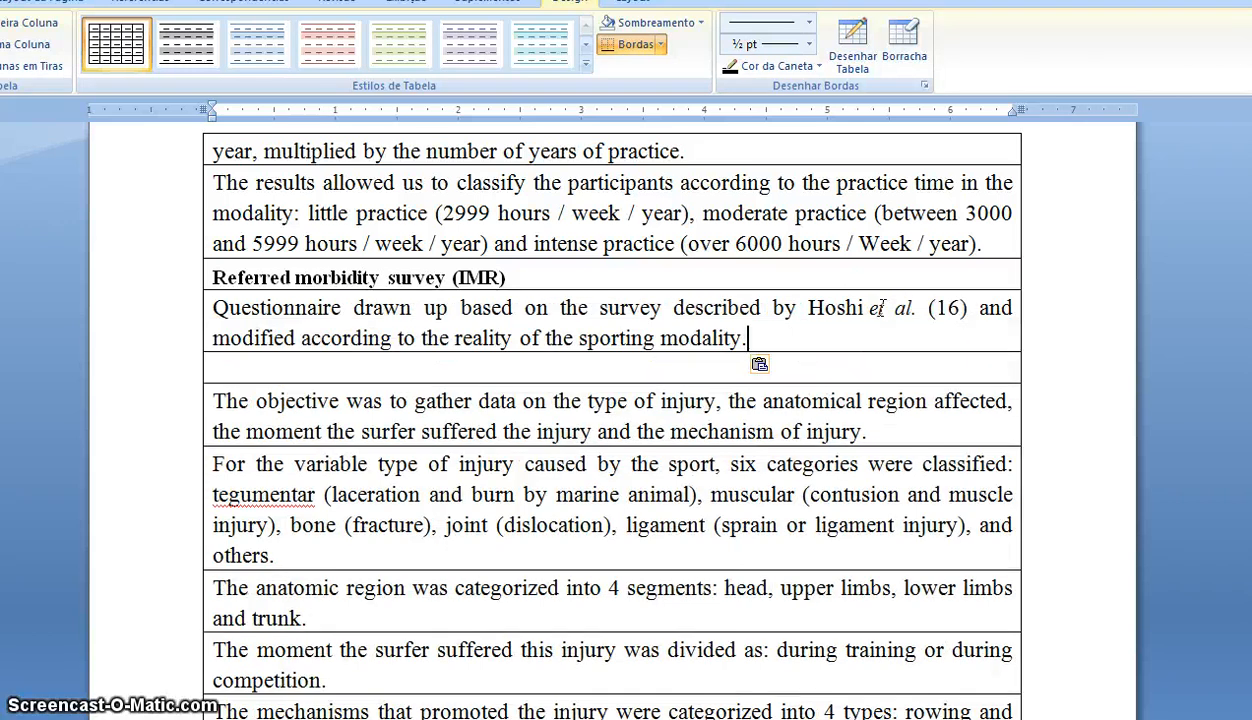
click(174, 376)
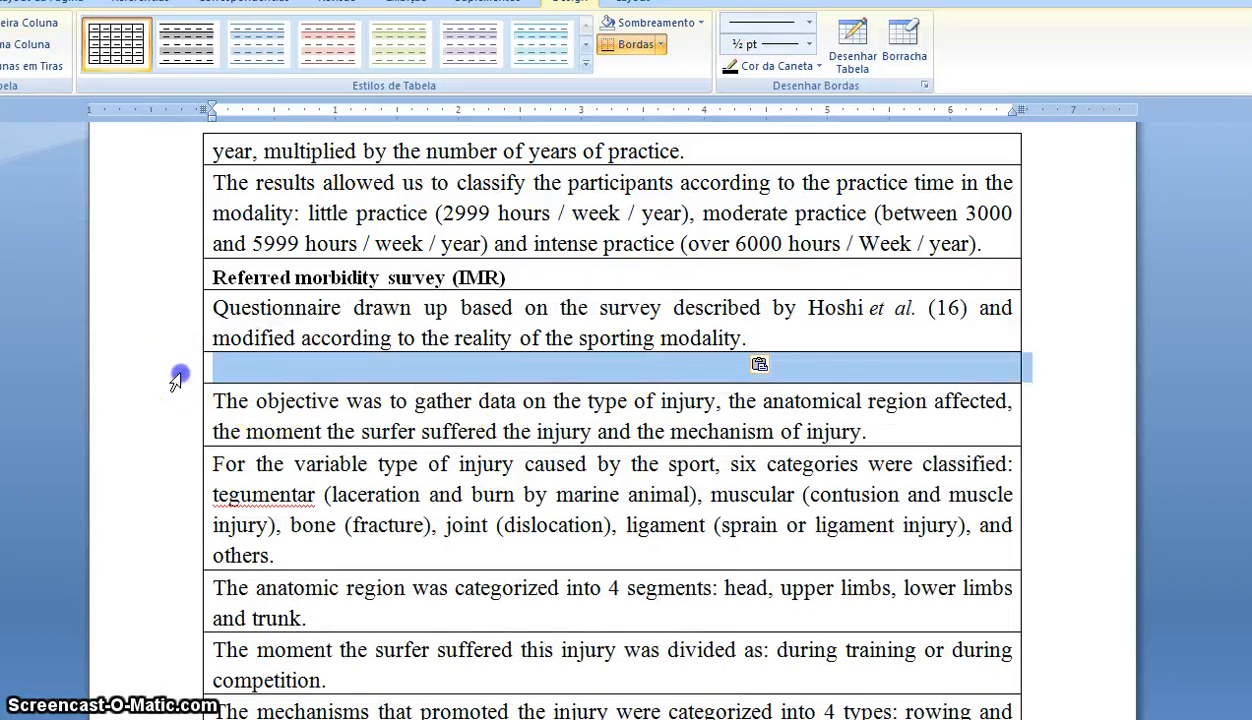
key(BackSpace)
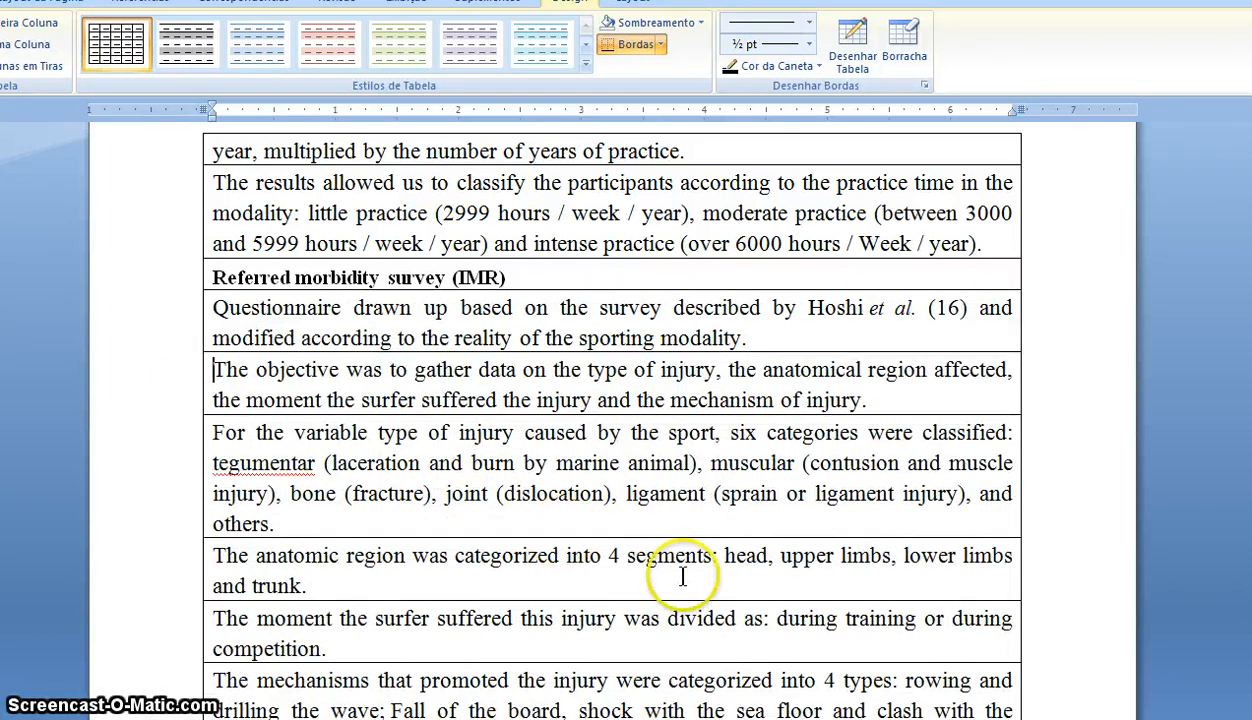
scroll(685, 577, down, 5)
scroll(682, 577, down, 7)
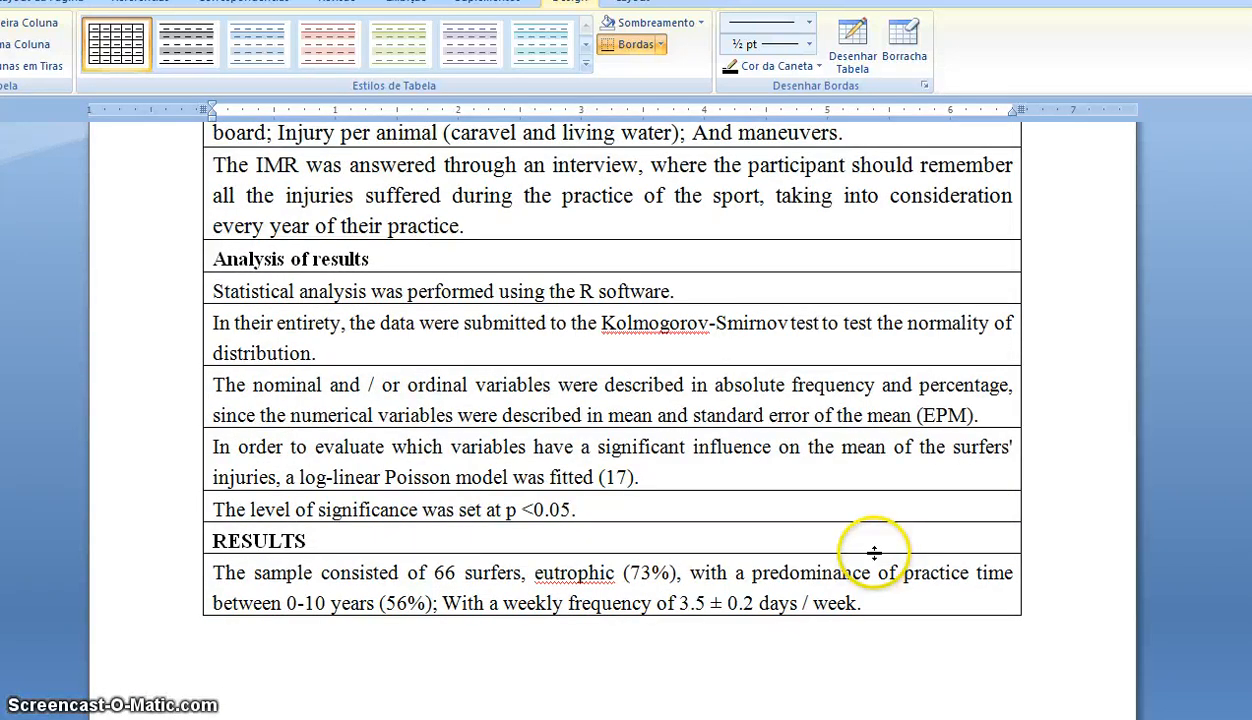
- Scroll past the page break to the DISCUSSION section and the 'Likewise, Steinman et al.' row
scroll(873, 553, down, 1)
scroll(873, 553, down, 13)
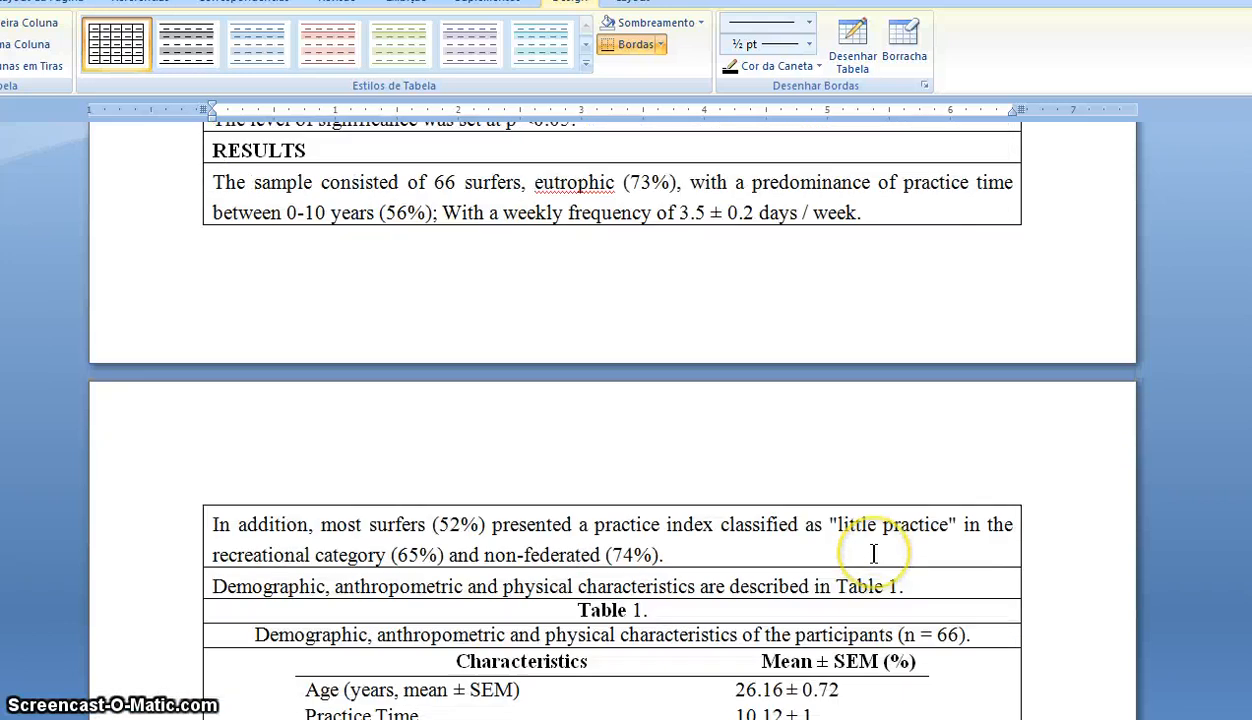
scroll(873, 553, down, 17)
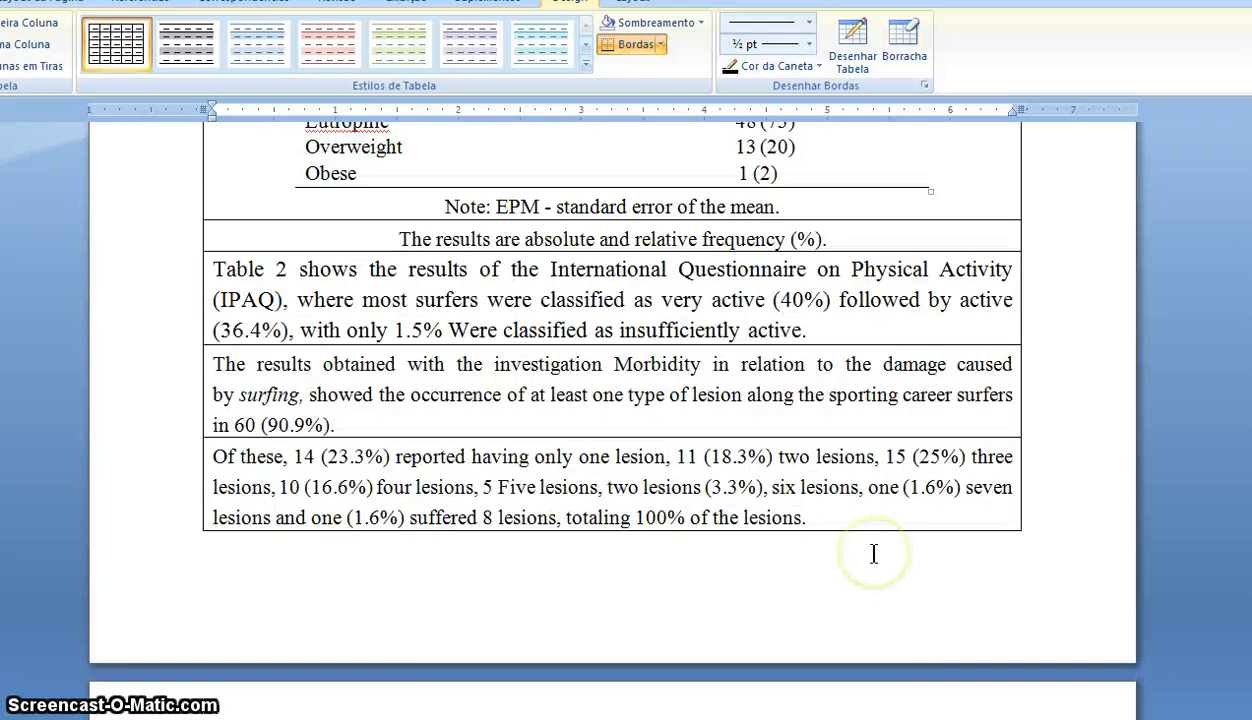
scroll(873, 553, down, 18)
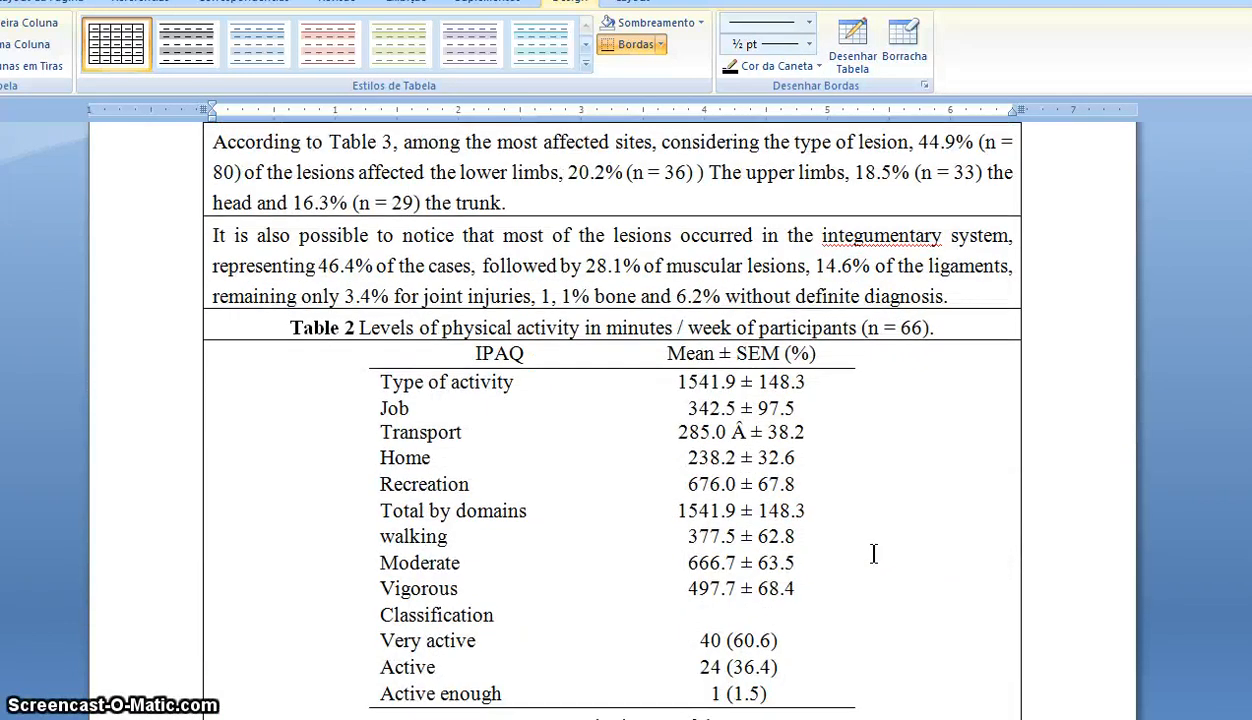
scroll(873, 553, down, 12)
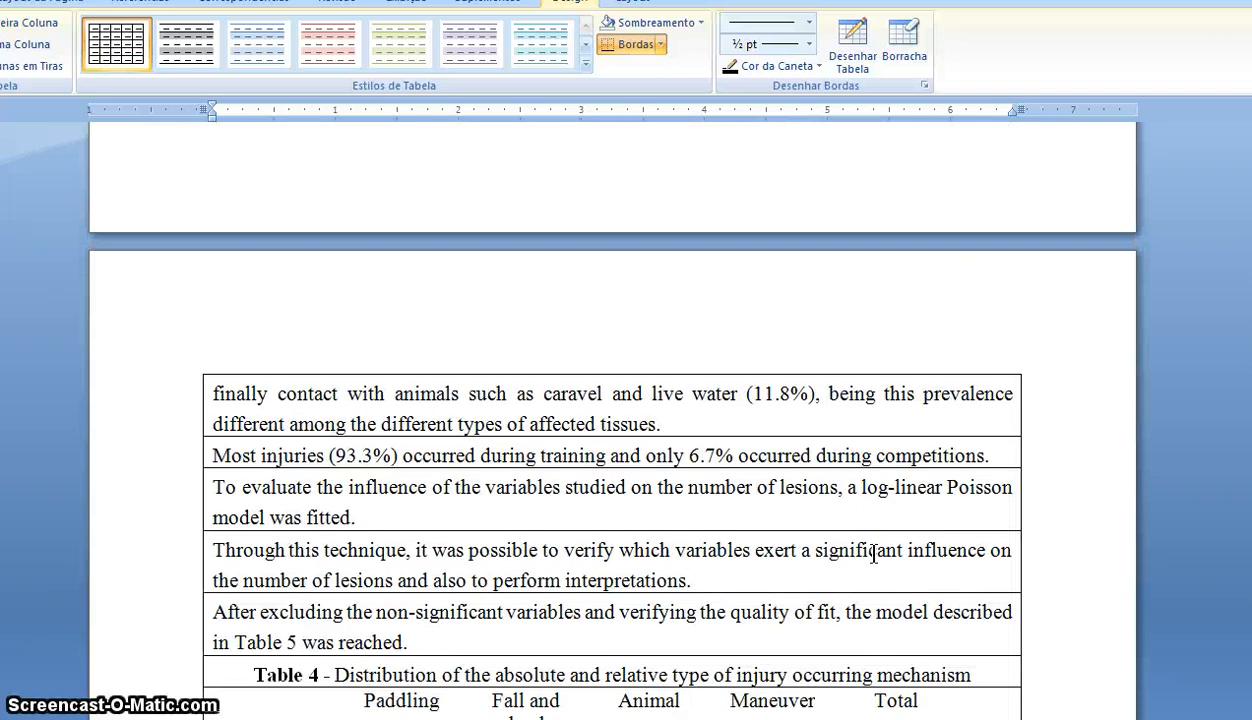
scroll(873, 550, down, 16)
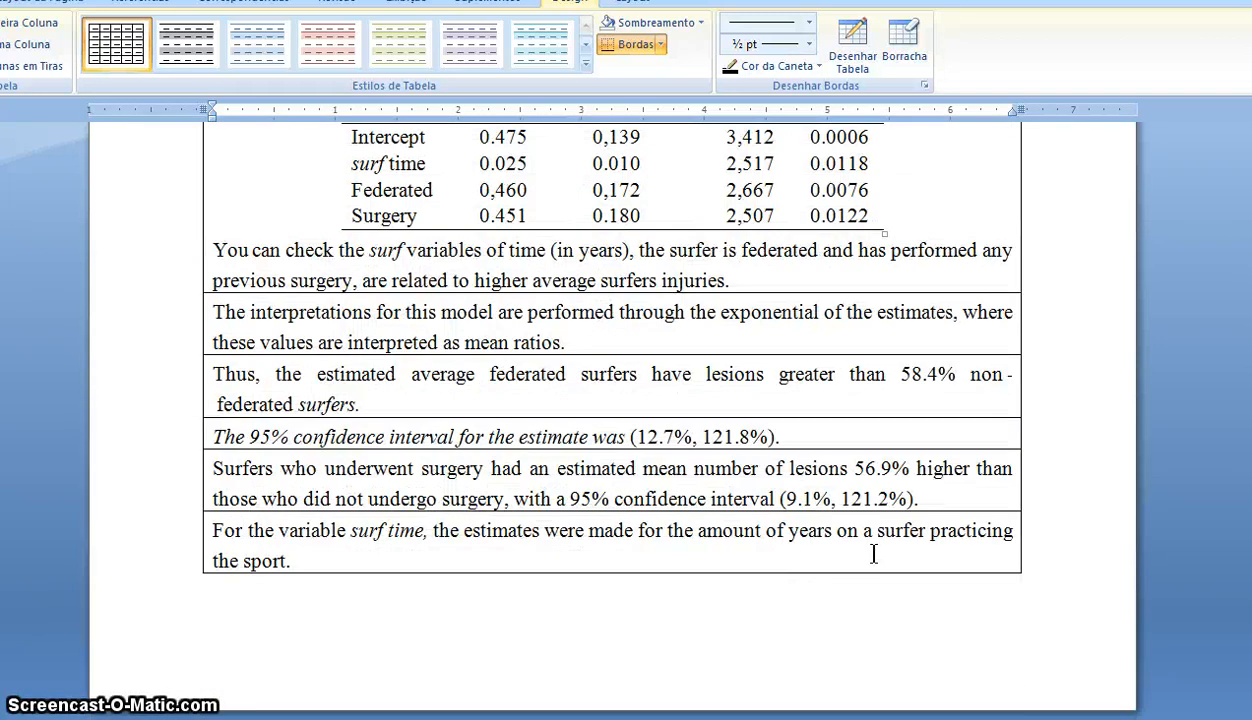
scroll(874, 553, down, 10)
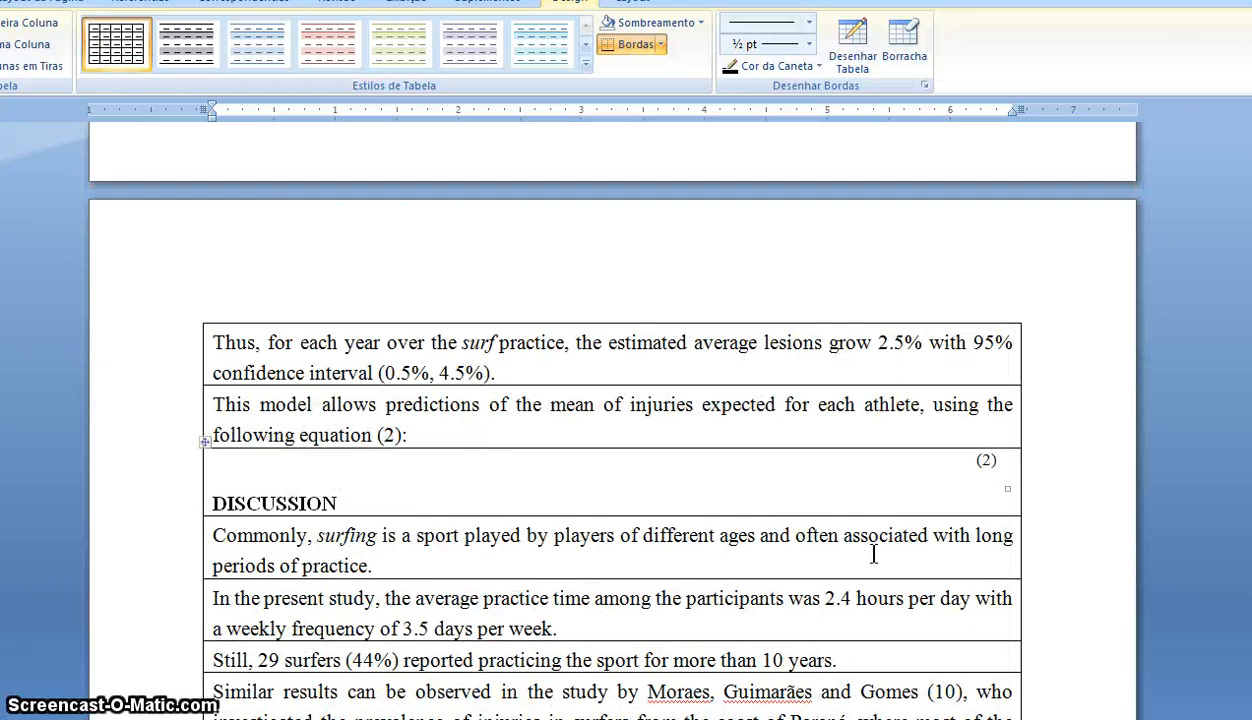
scroll(873, 553, down, 1)
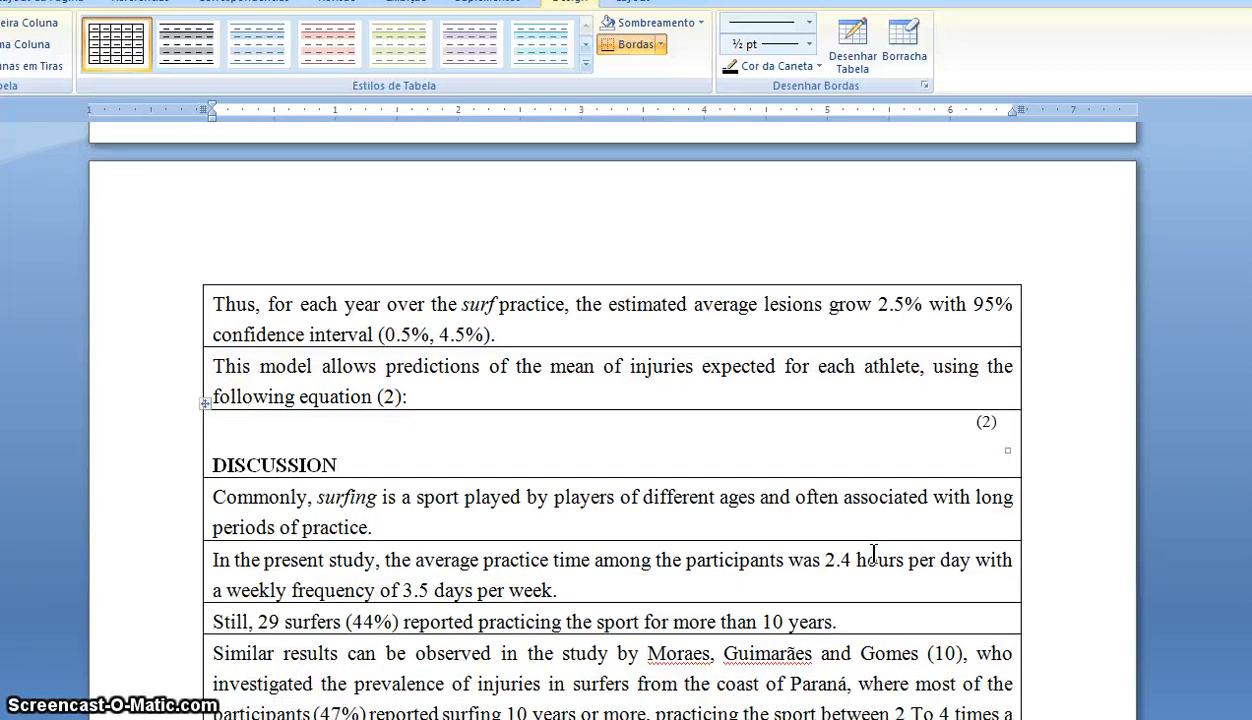
scroll(873, 553, down, 5)
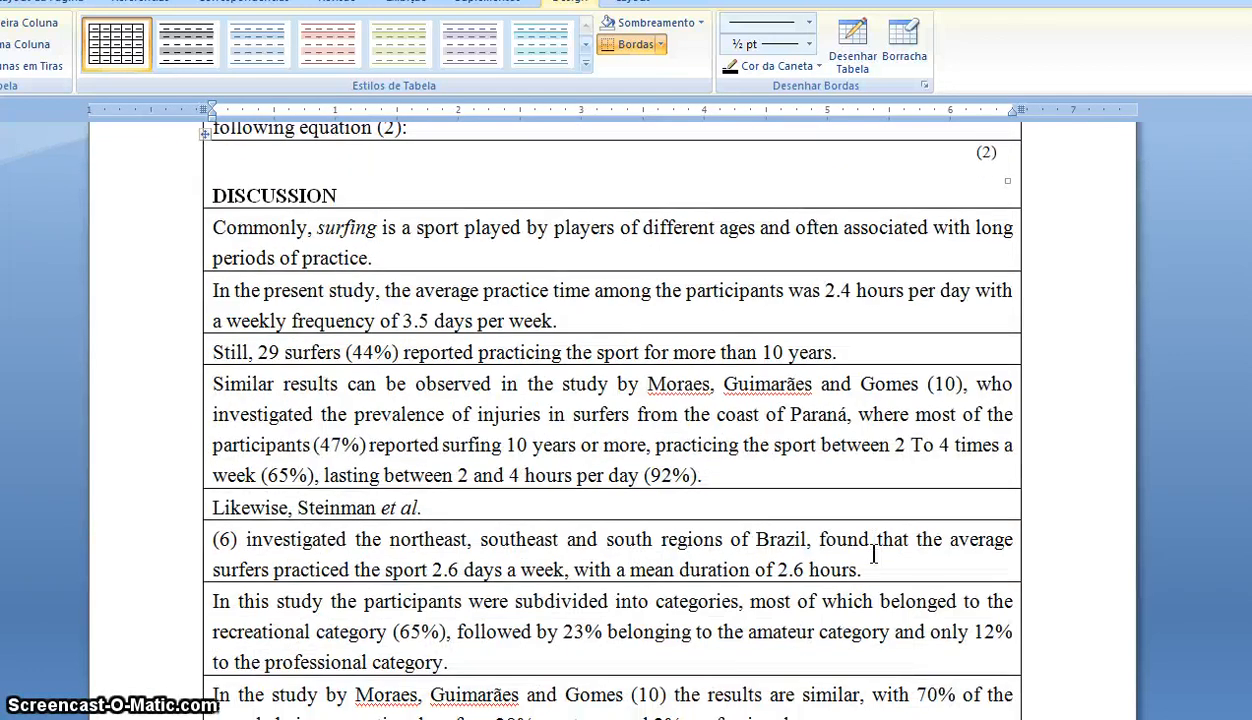
scroll(873, 553, down, 3)
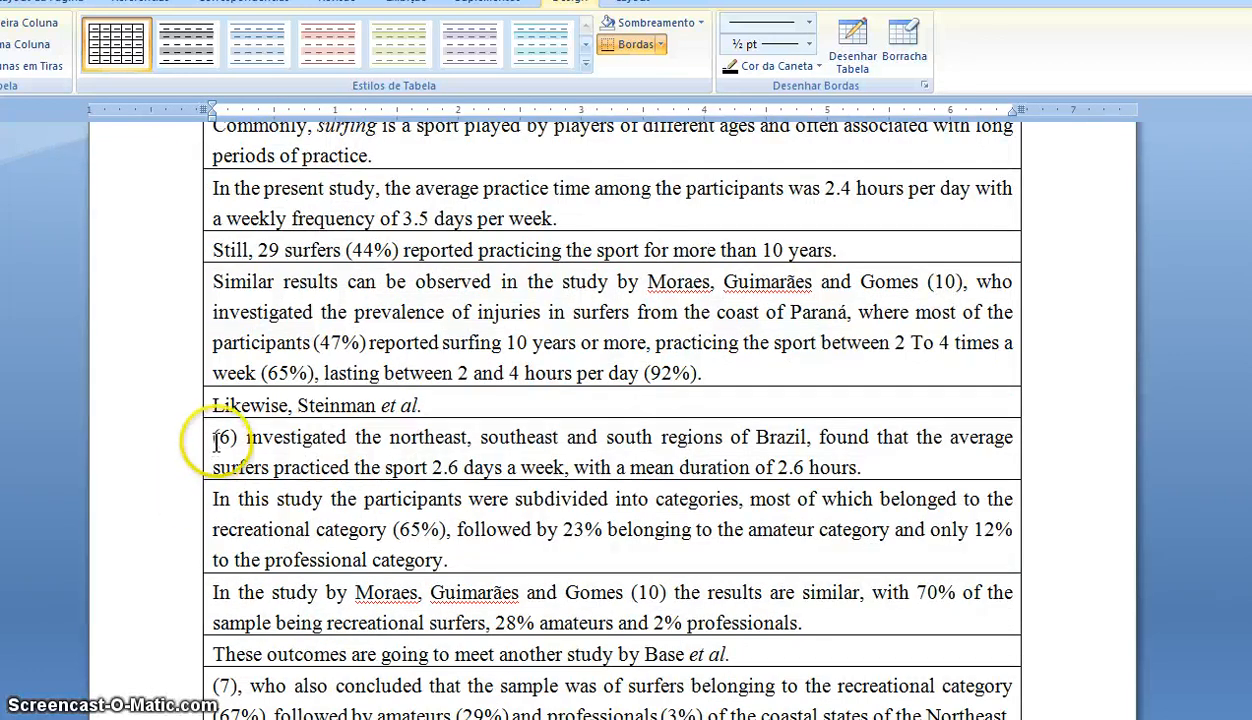
- Move the orphaned '(6)' sentence after 'Steinman et al.' and delete the leftover empty row
drag(213, 437, 878, 462)
key(ctrl+c)
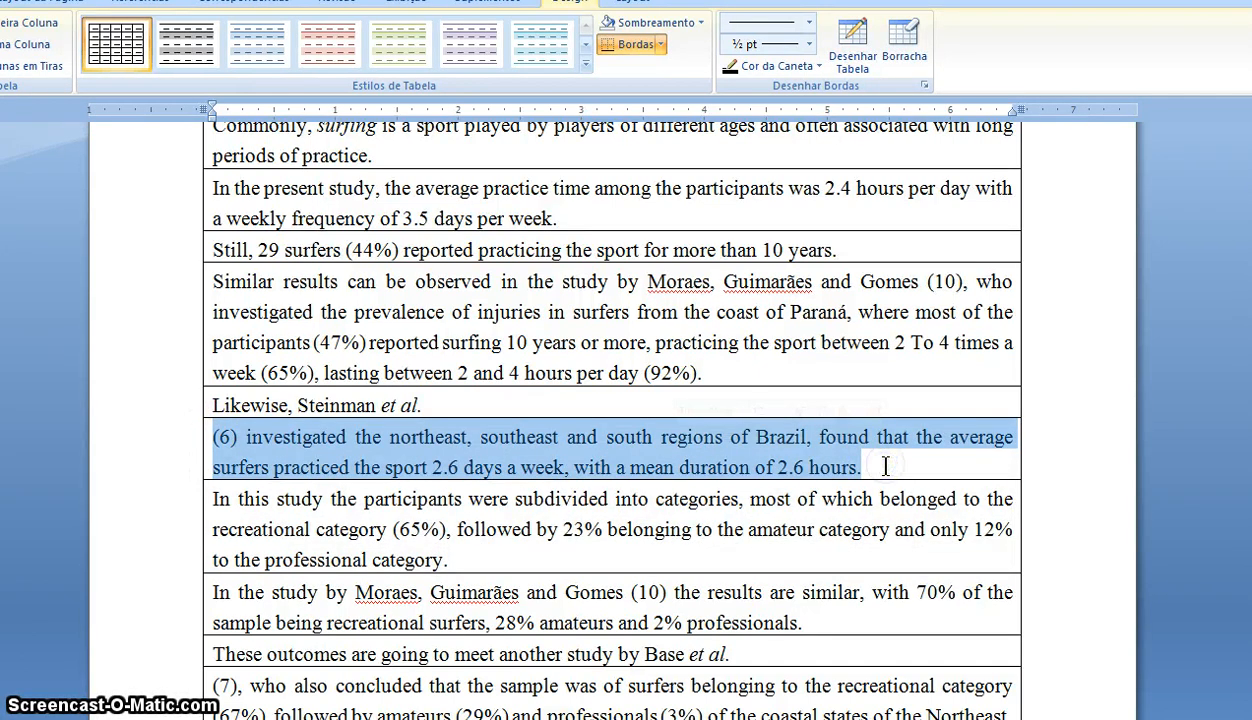
key(Delete)
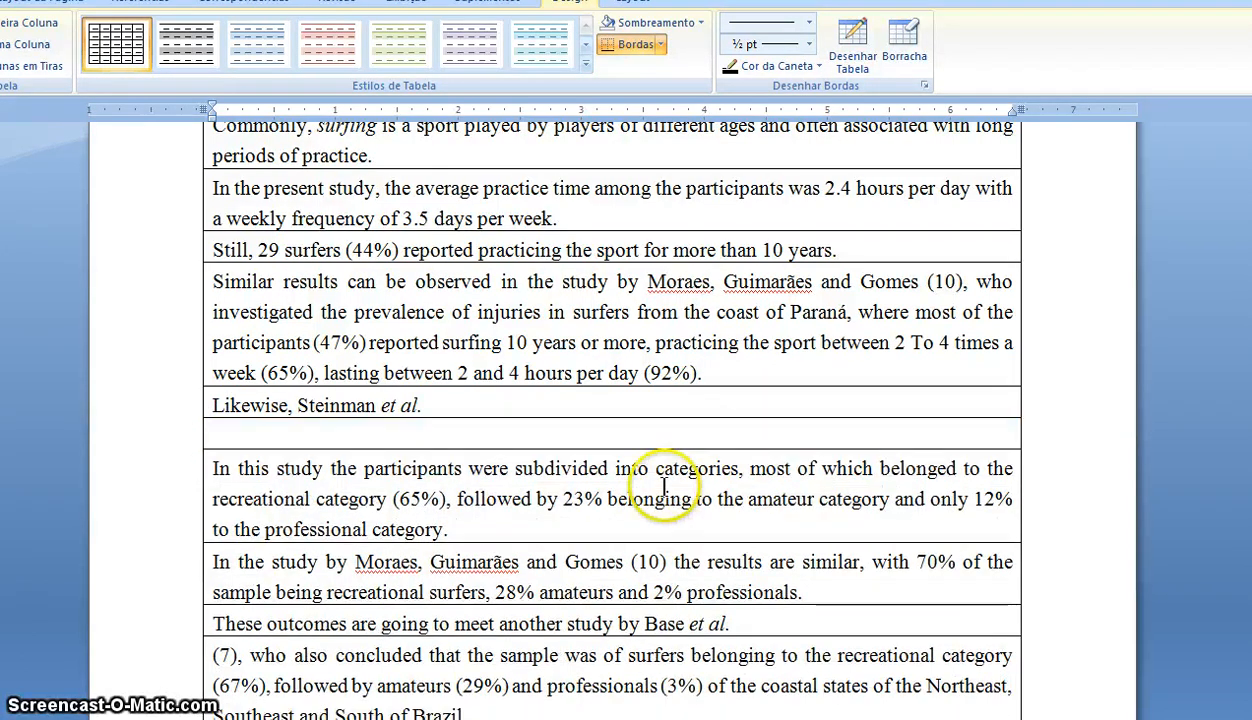
click(513, 405)
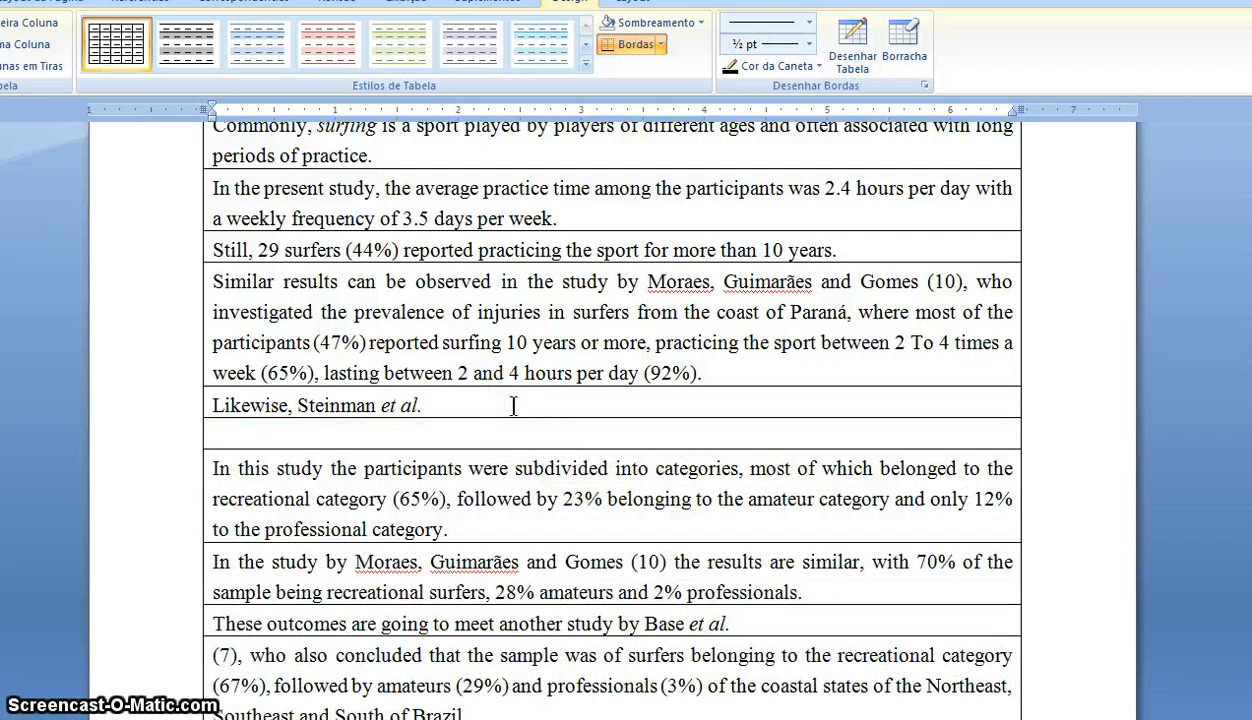
key(ctrl+v)
click(158, 495)
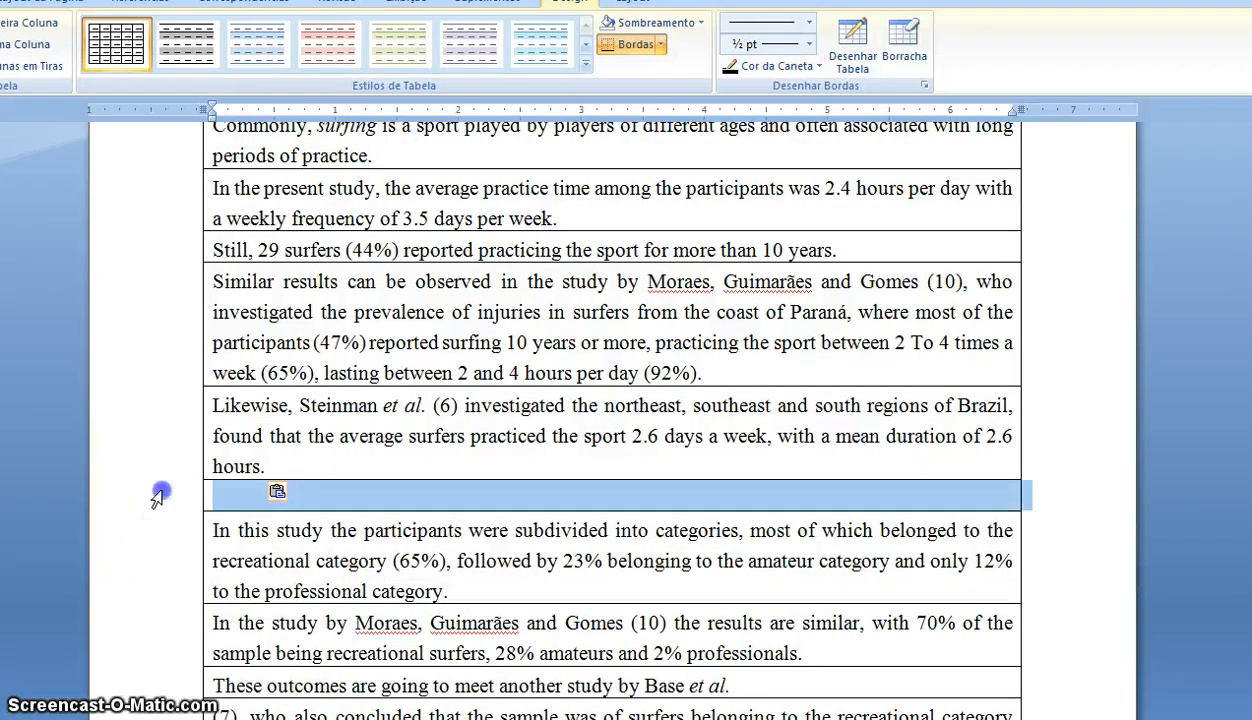
key(BackSpace)
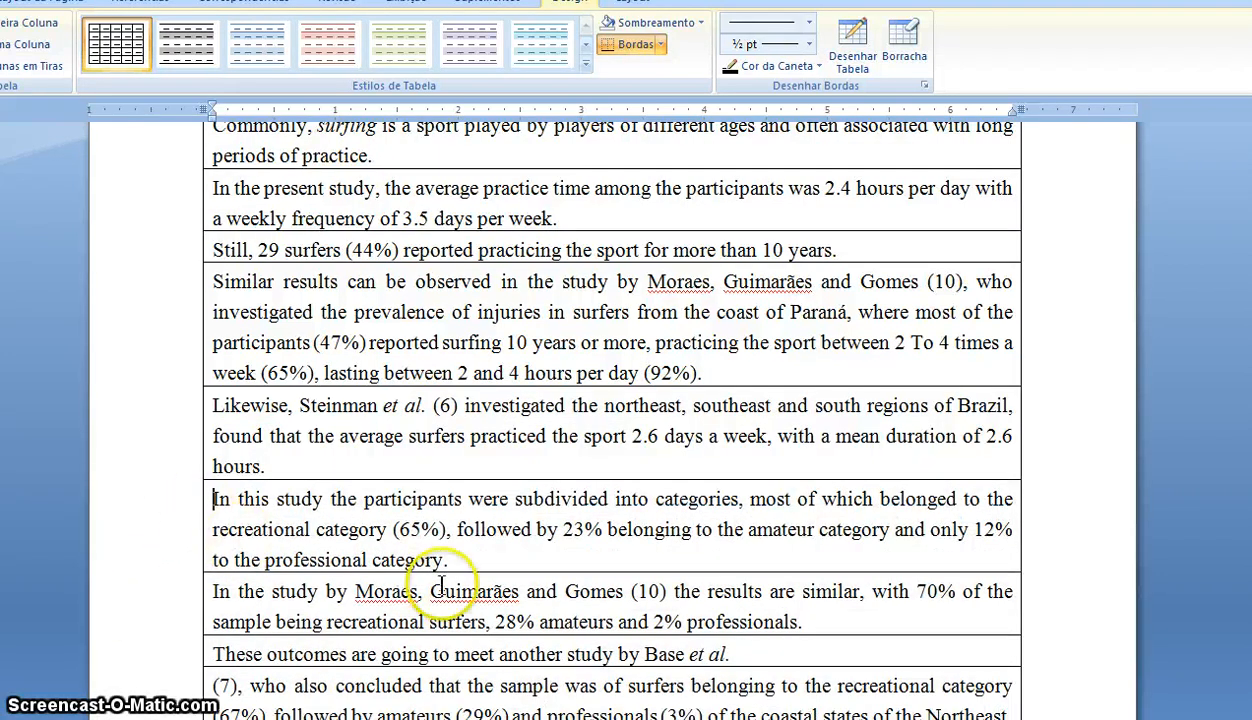
- Move the orphaned '(7), who also concluded…' text after 'Base et al.' and delete its empty row
scroll(440, 585, down, 2)
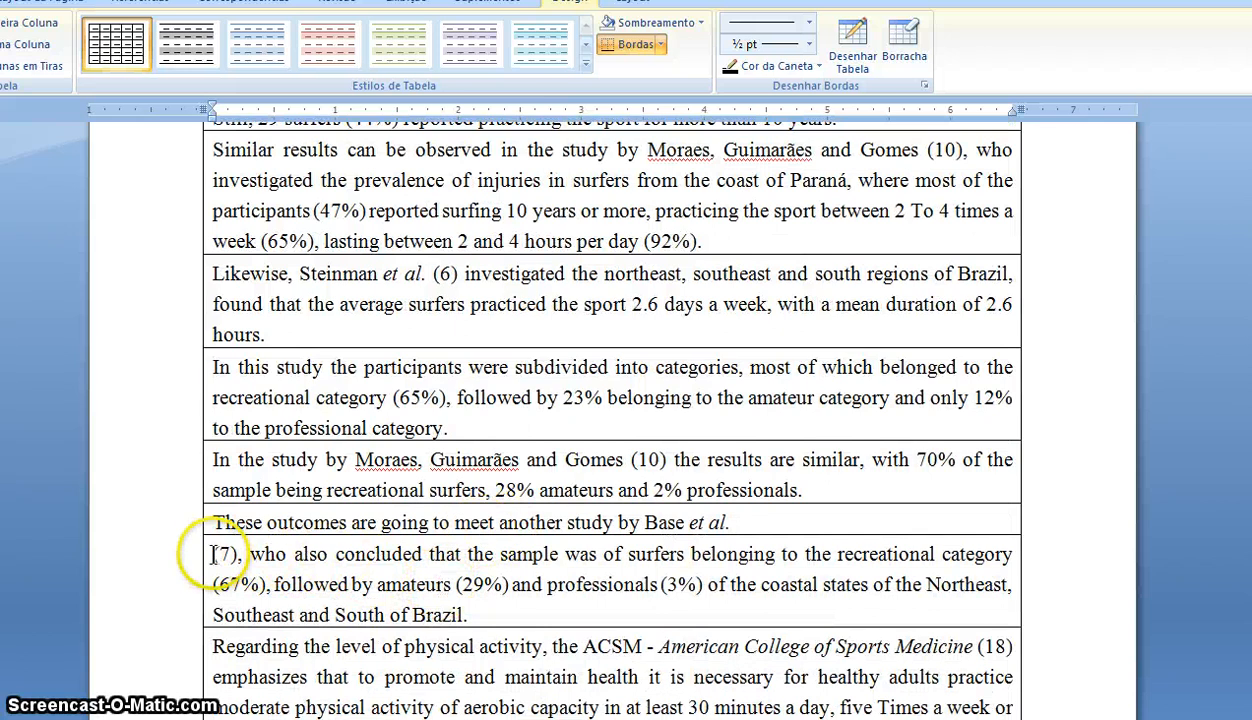
drag(213, 553, 500, 621)
key(ctrl+c)
key(BackSpace)
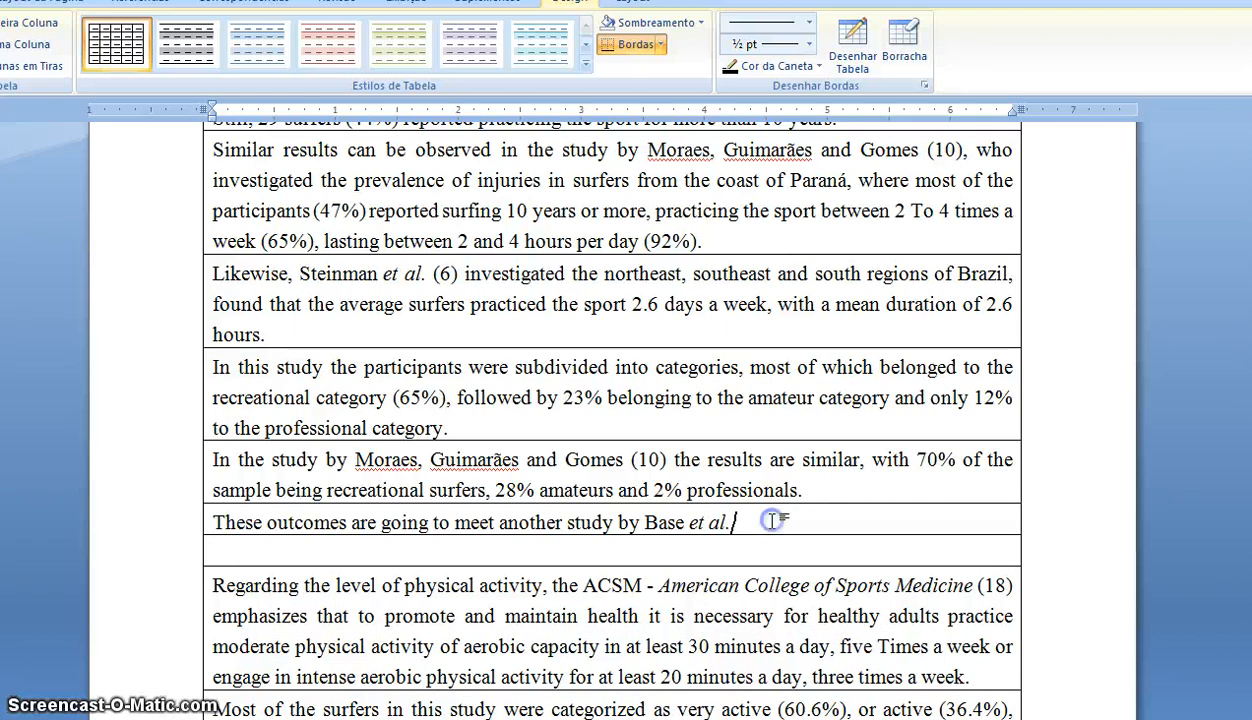
key(ctrl+v)
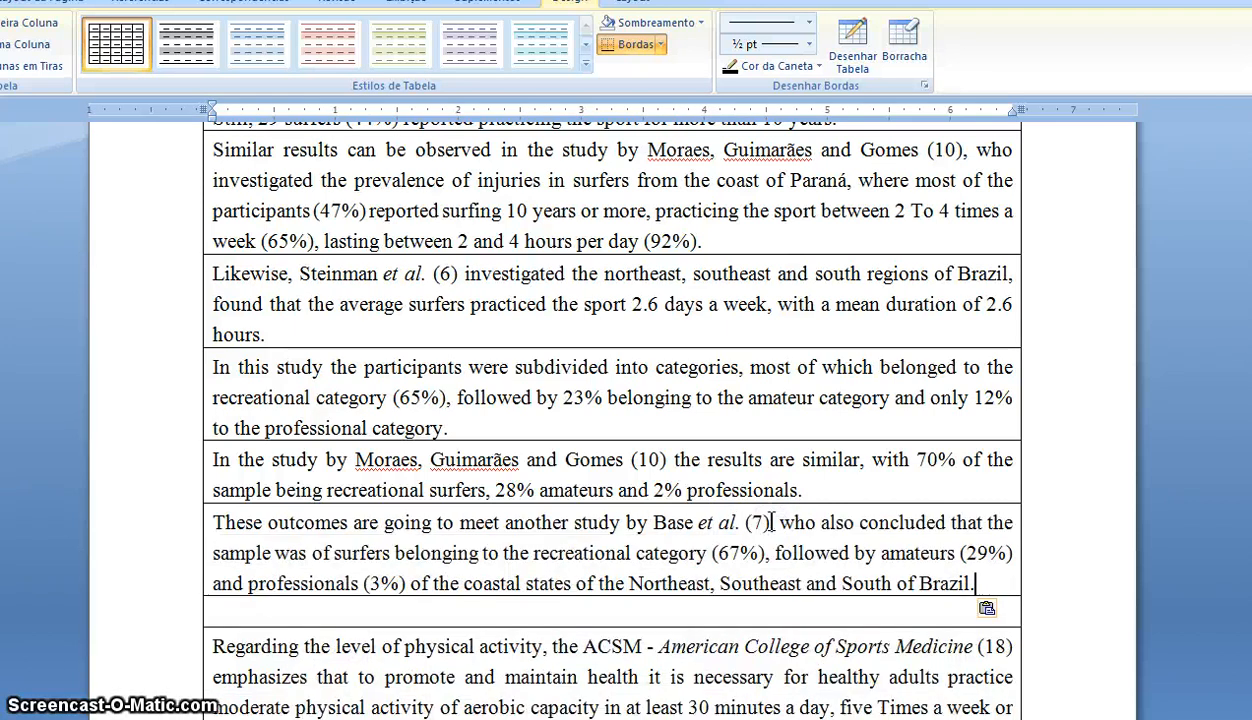
click(165, 610)
key(BackSpace)
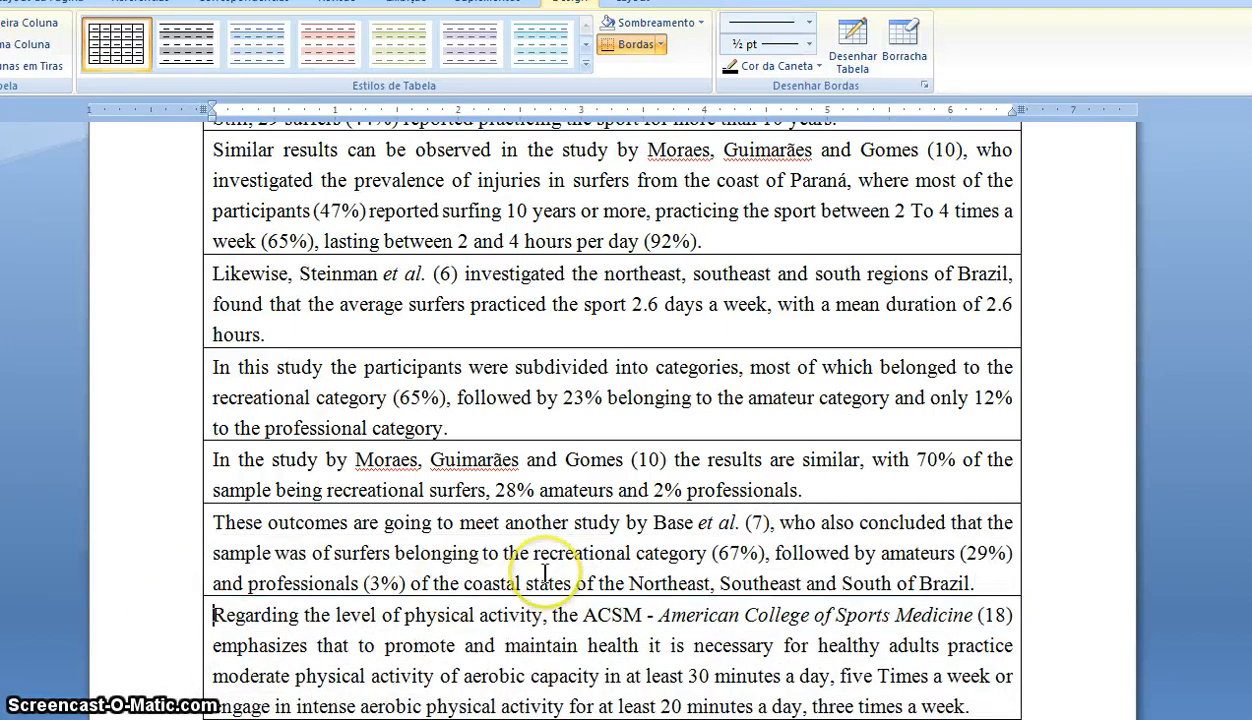
- Move the orphaned '(20), in a study…' text after 'Taylor et al.' and delete its empty row
scroll(540, 560, down, 10)
scroll(545, 572, down, 2)
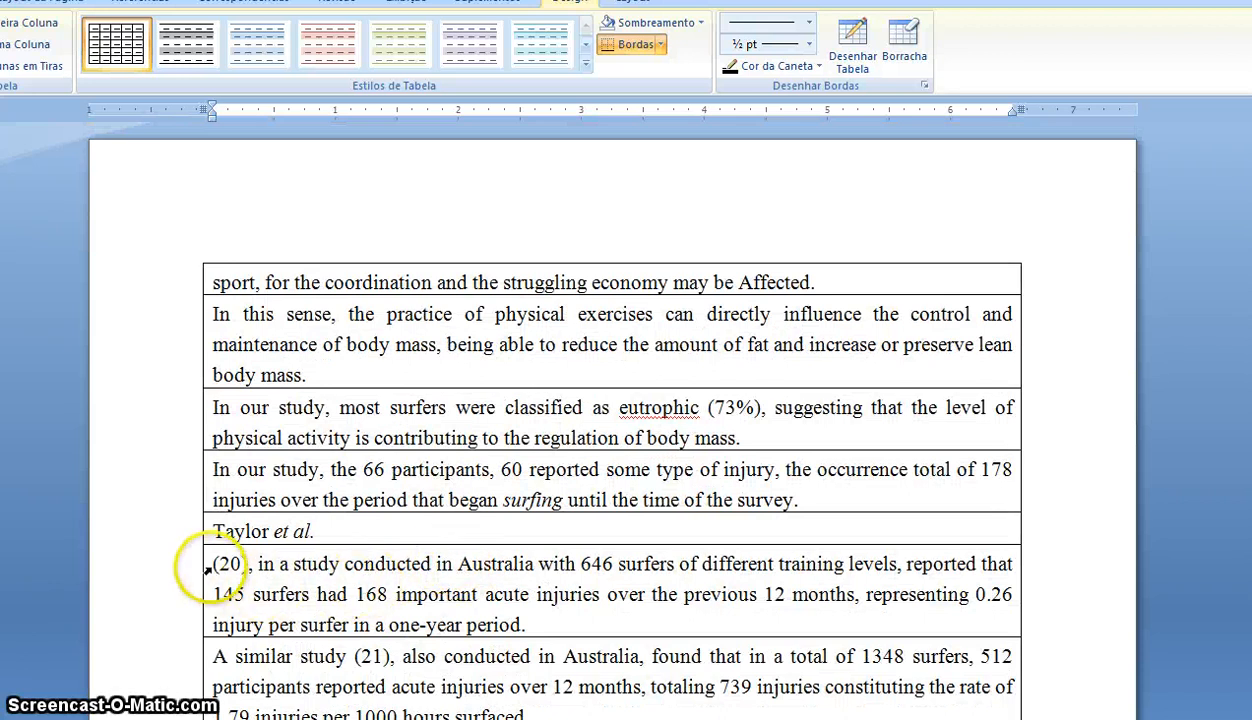
drag(212, 567, 579, 623)
key(ctrl+c)
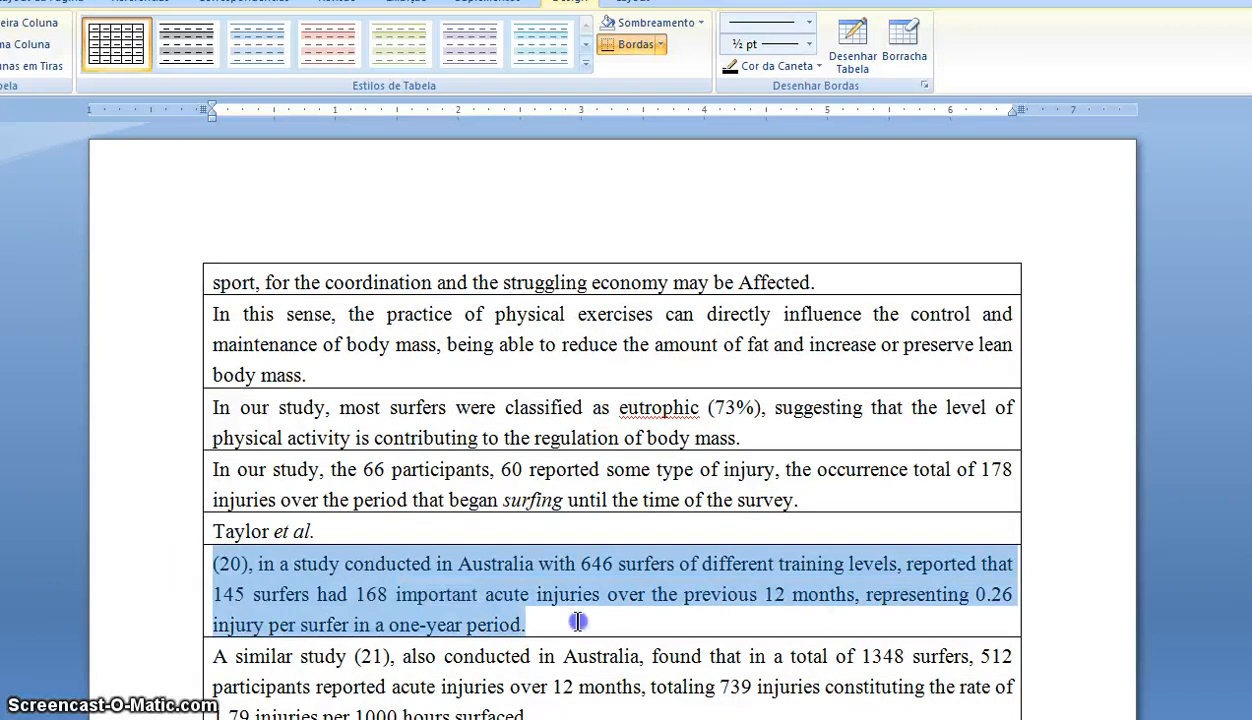
key(Delete)
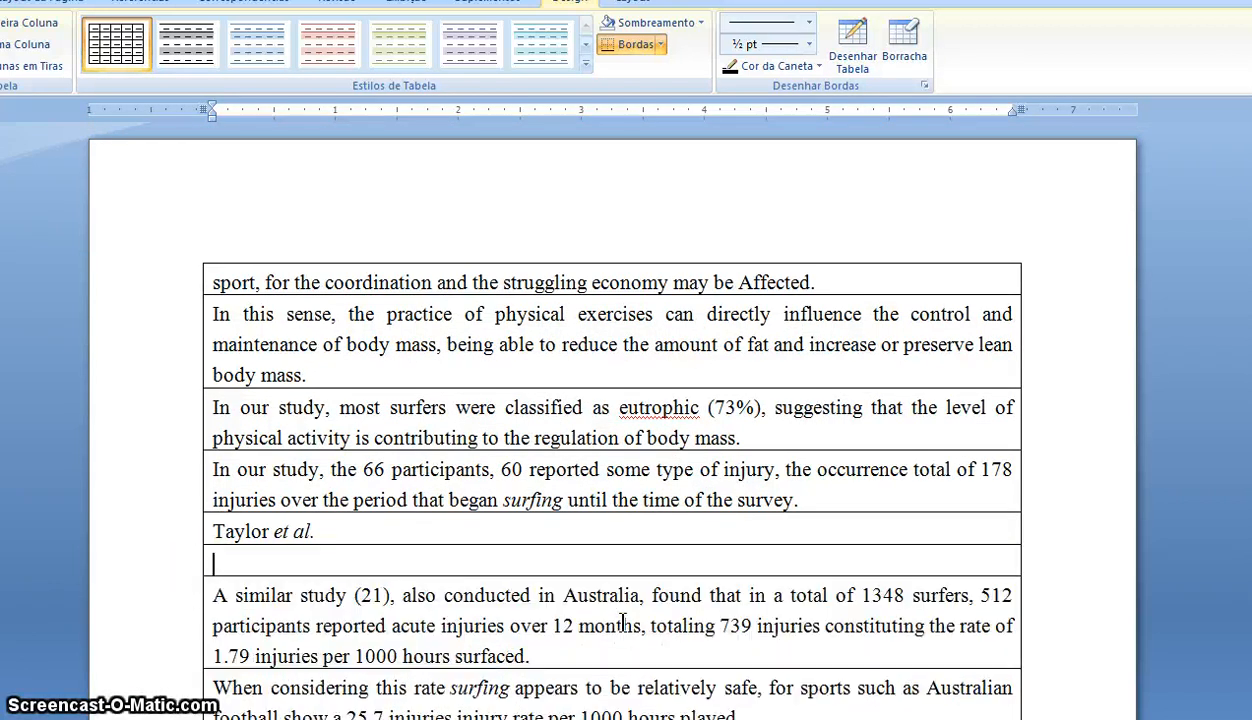
click(405, 531)
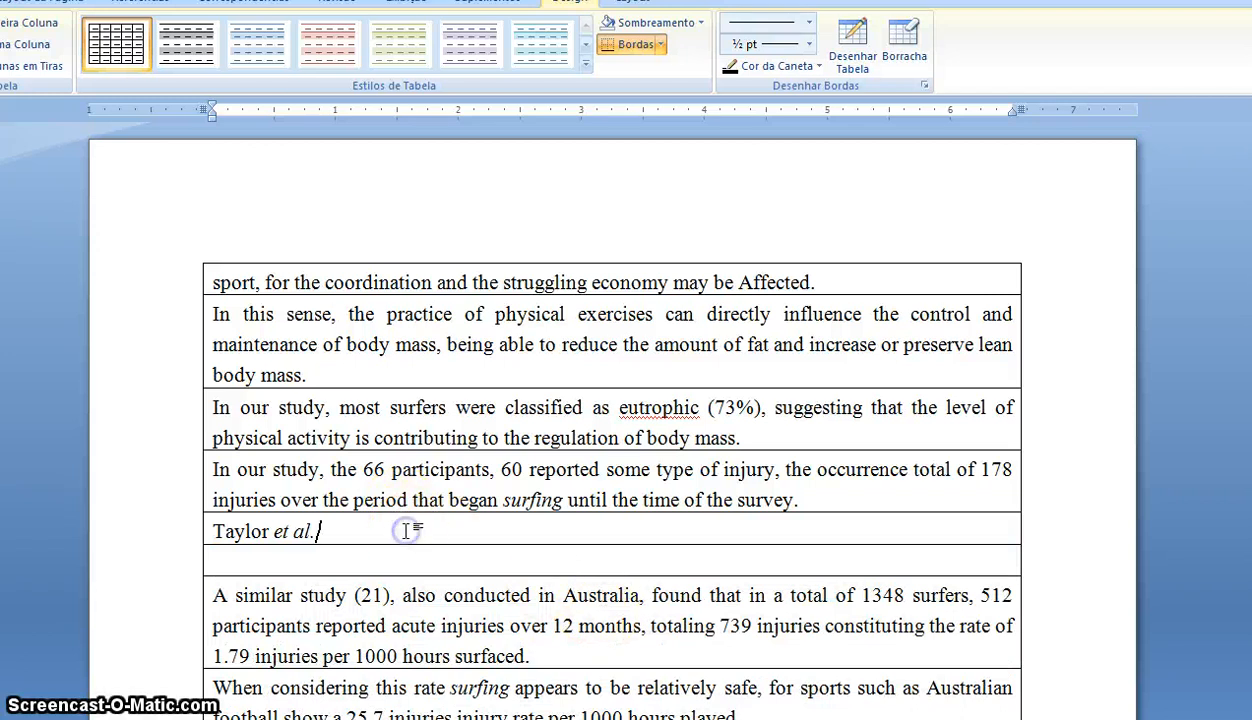
key(ctrl+v)
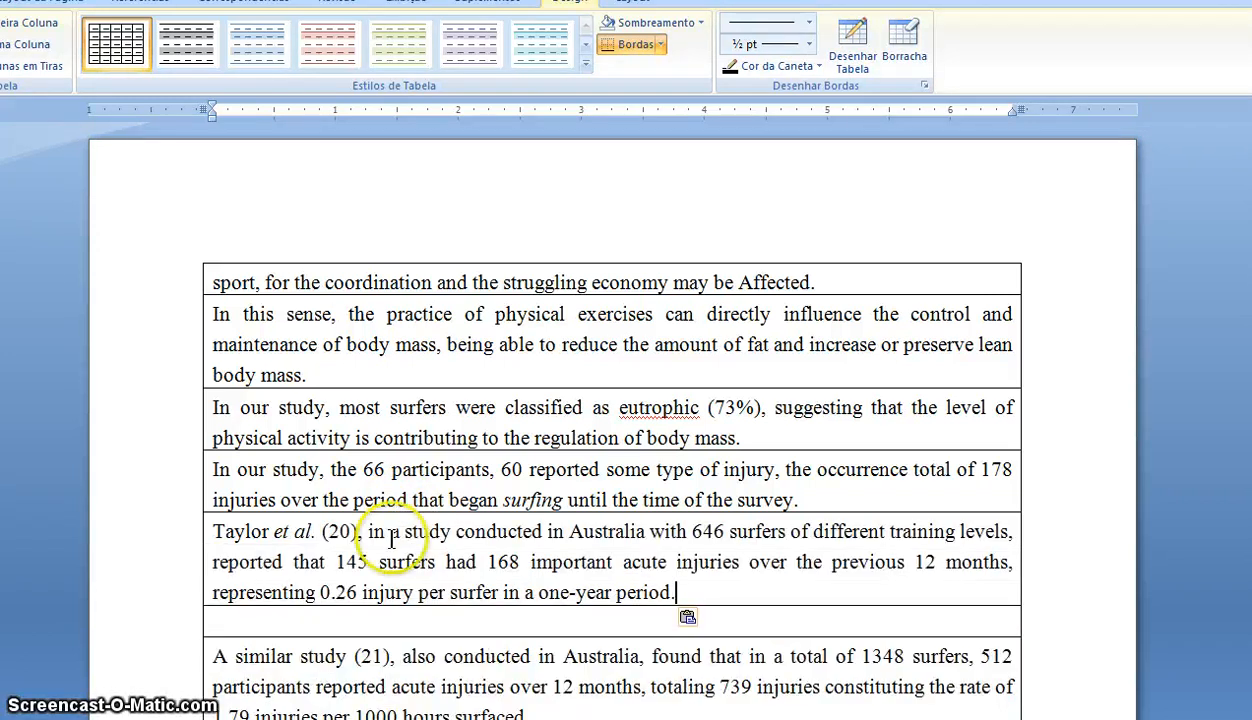
click(162, 626)
key(BackSpace)
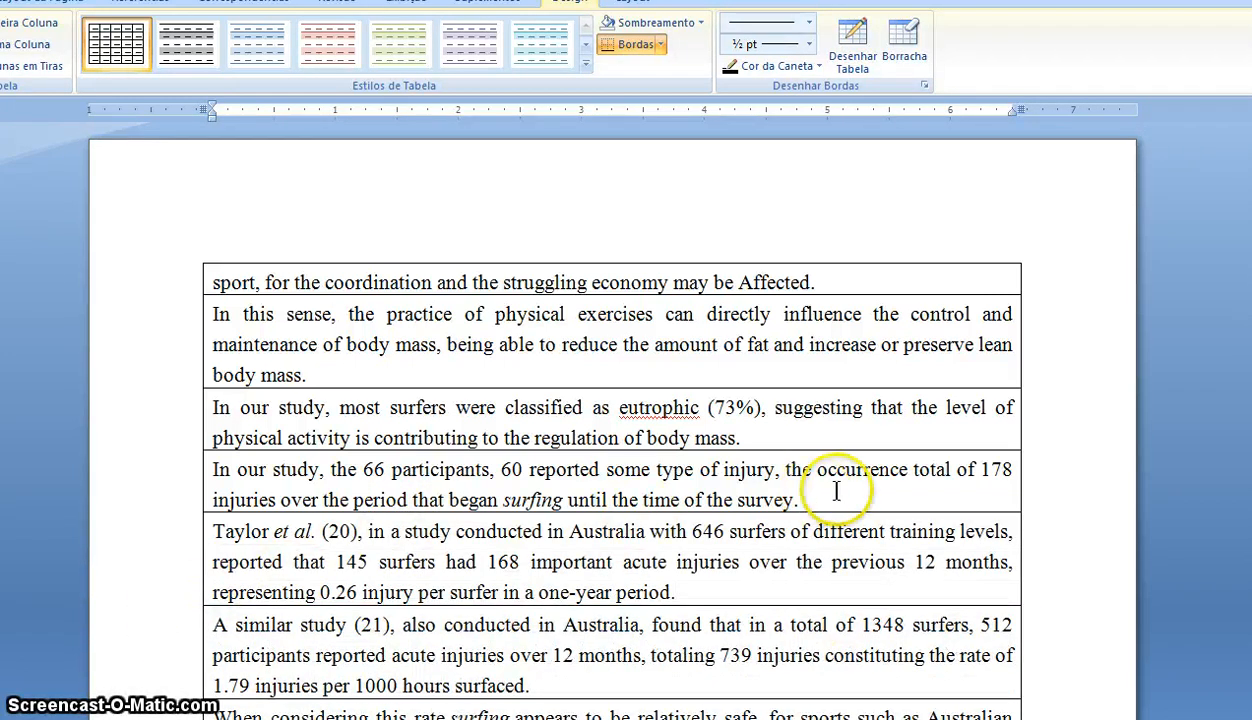
scroll(1023, 470, up, 12)
scroll(1022, 468, up, 15)
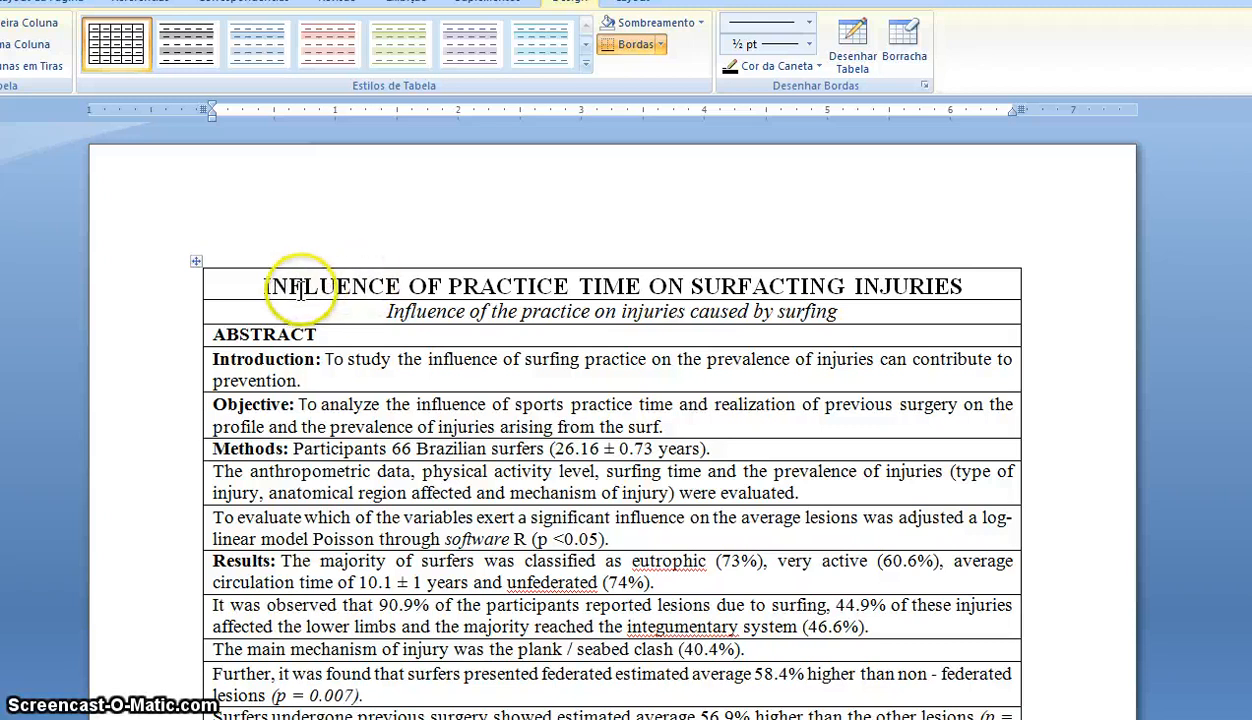
- Insert a new row above the title row and enter GOOGLE in it
click(183, 294)
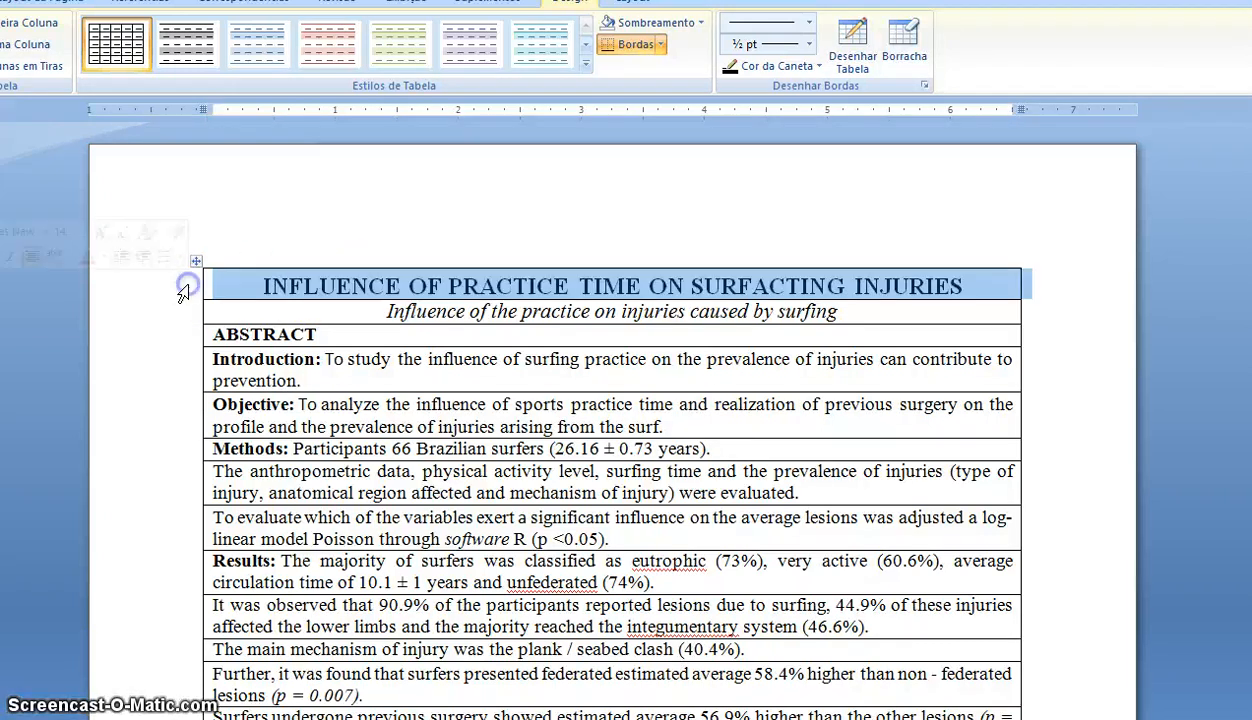
click(322, 300)
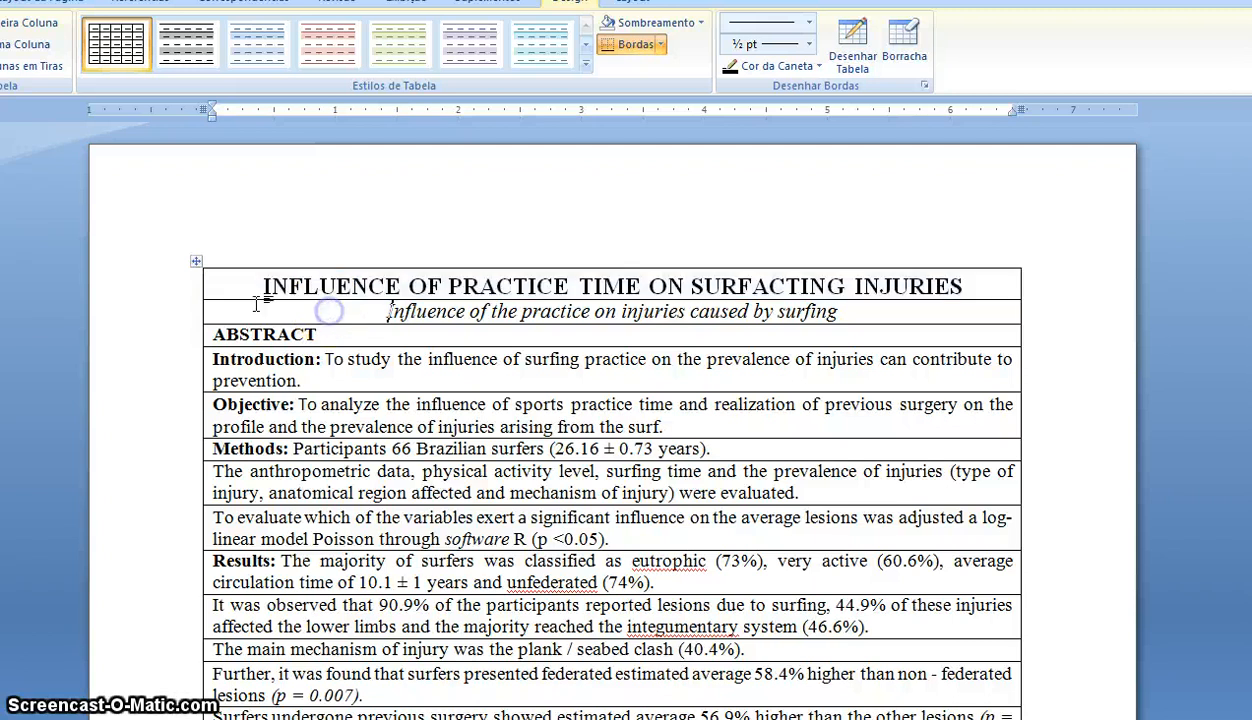
click(182, 294)
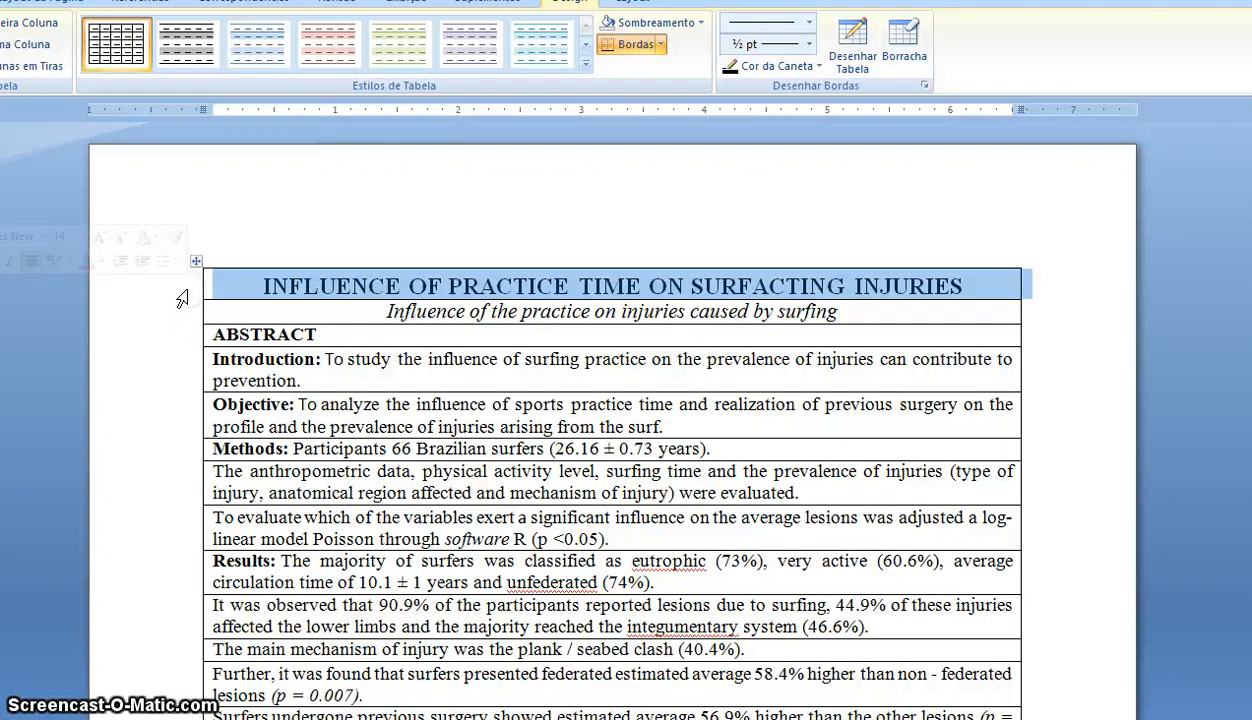
right_click(182, 298)
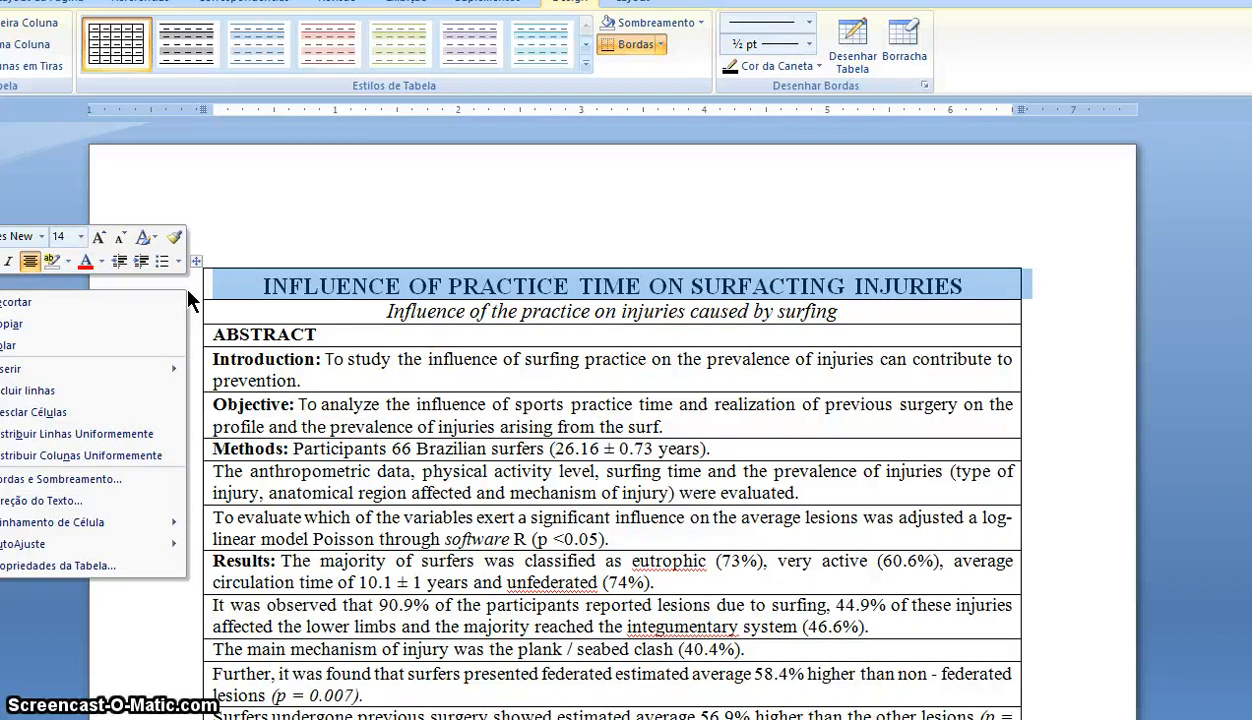
mouse_move(92, 372)
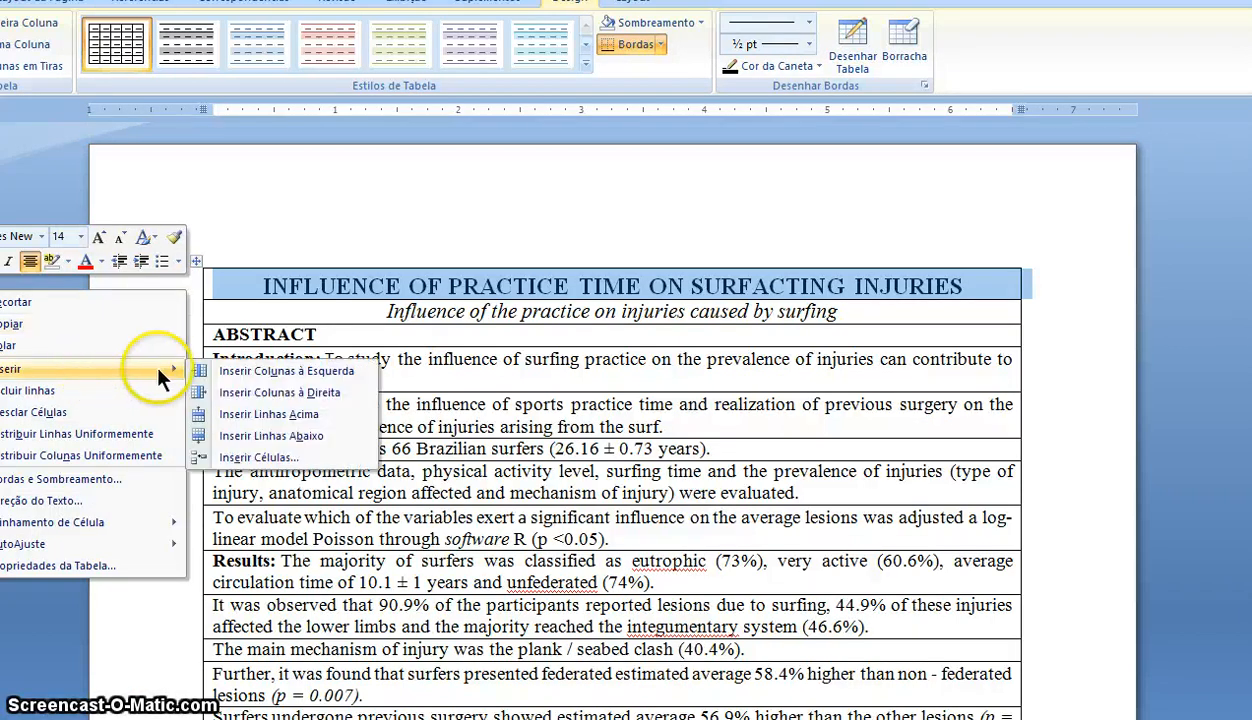
click(278, 372)
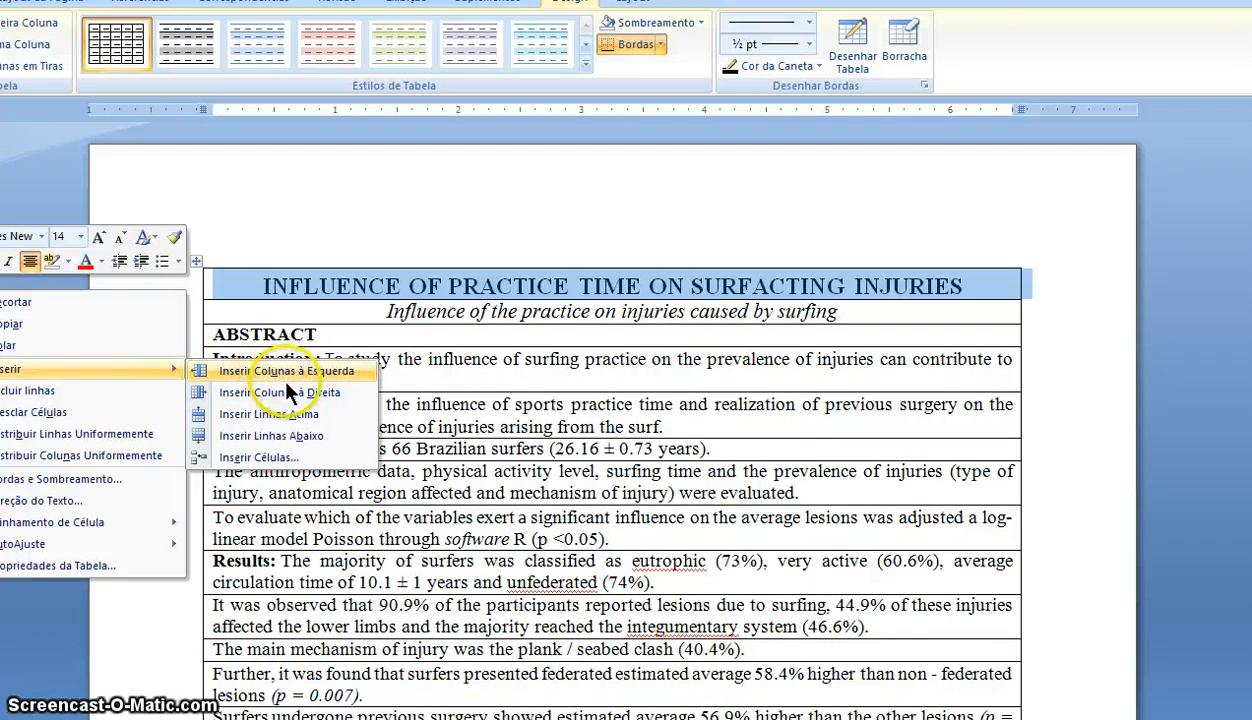
click(289, 411)
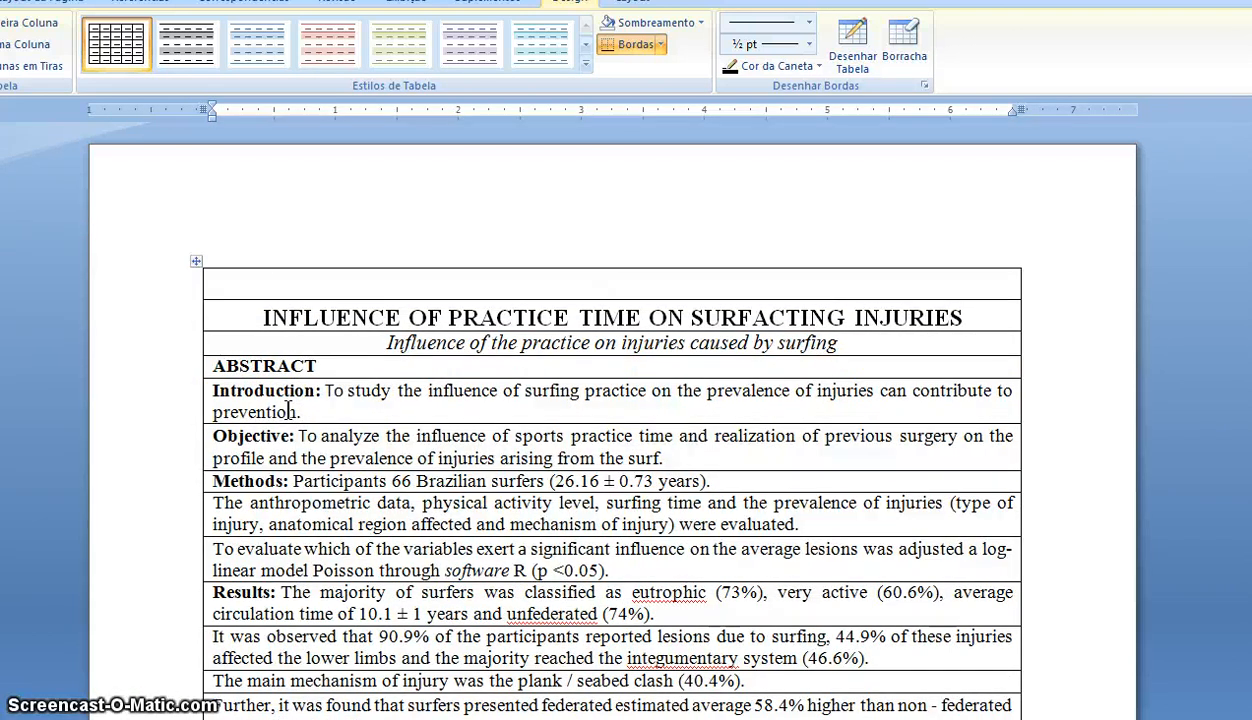
text(GOOGLE)
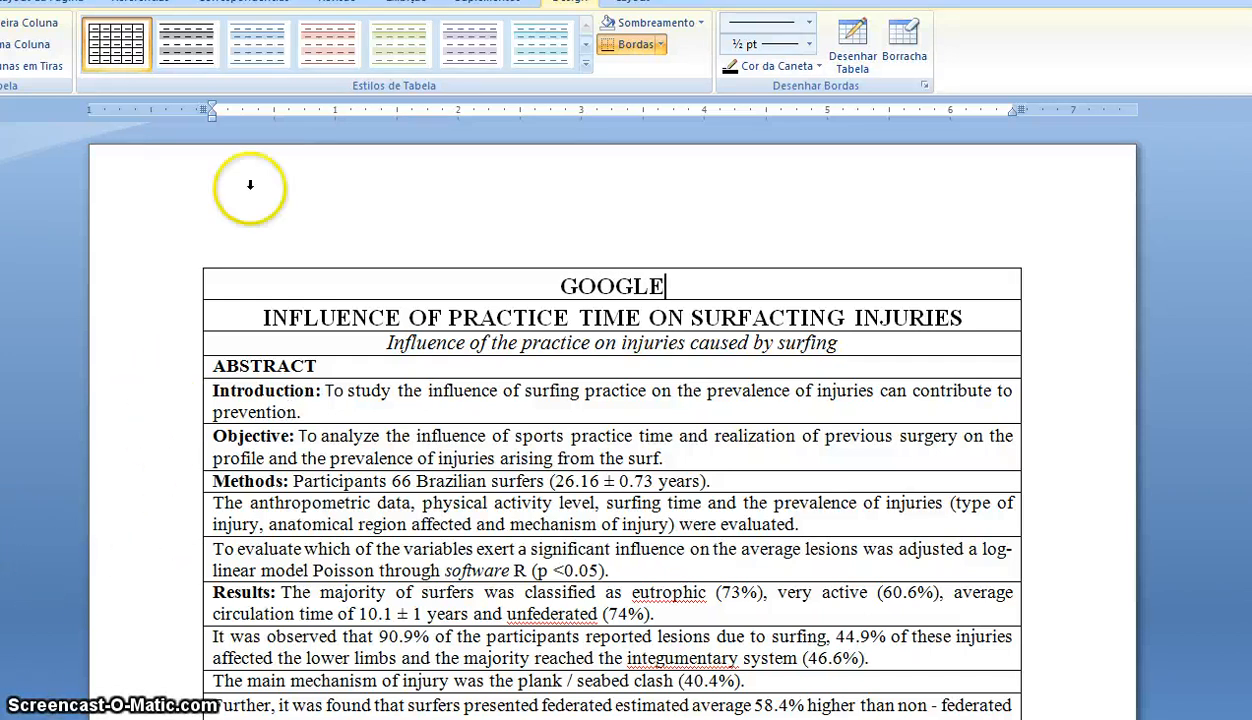
- Select the whole one-column GOOGLE table
click(234, 283)
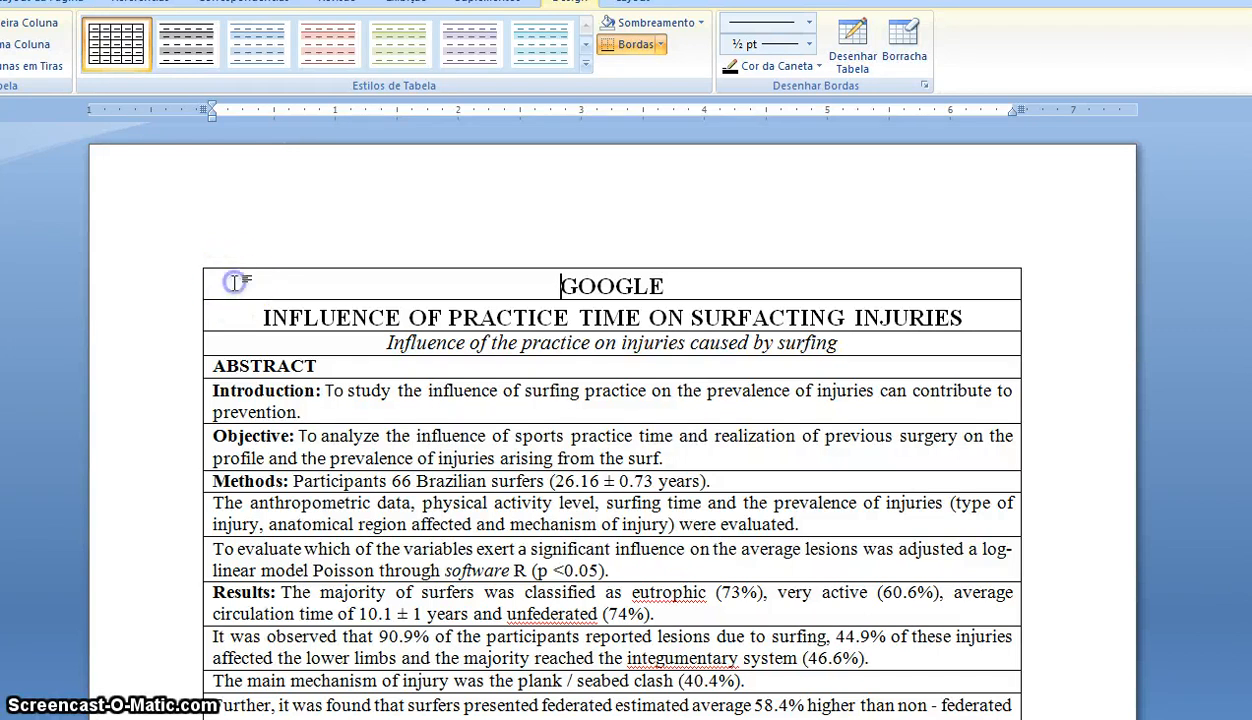
drag(210, 286, 232, 318)
click(232, 314)
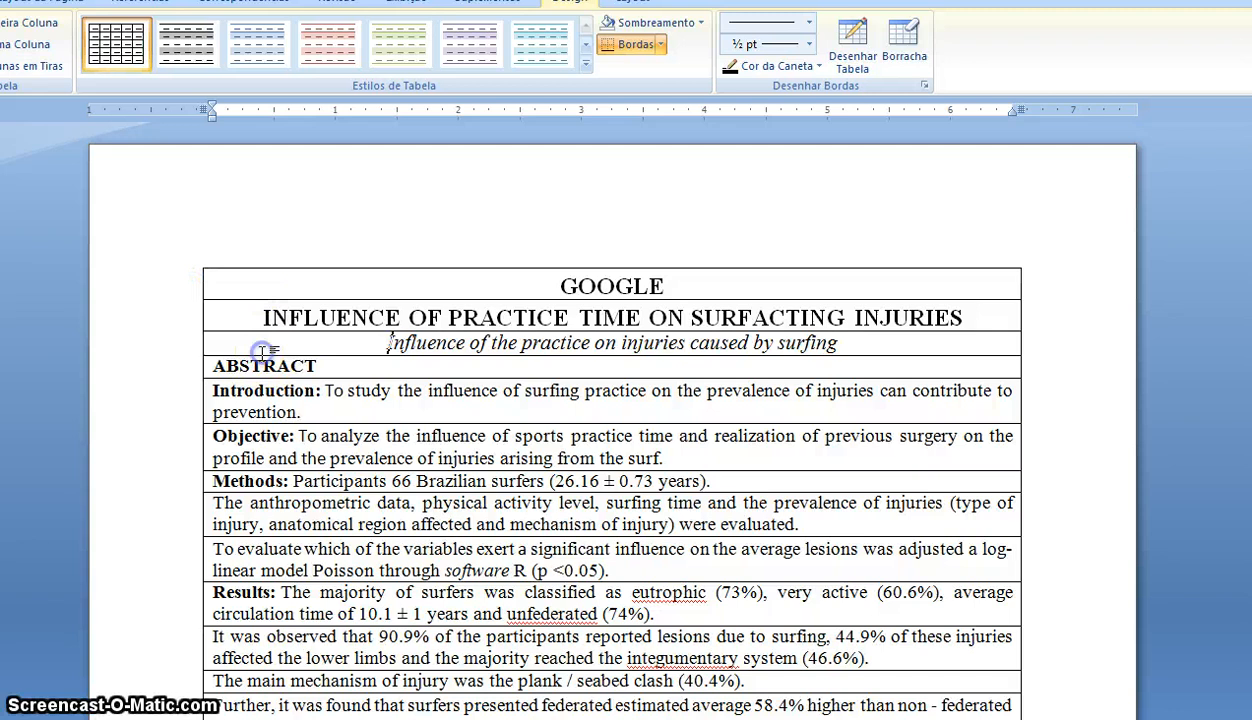
click(254, 249)
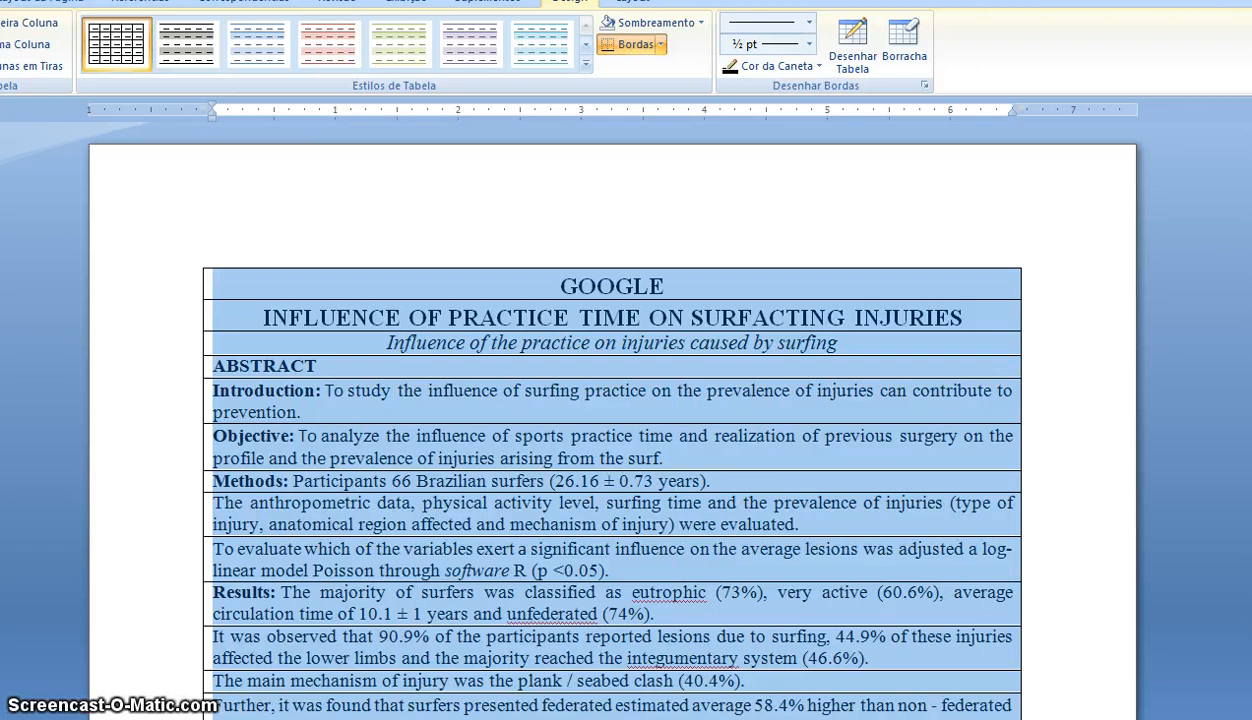
- Paste the copied Google table beside the header row as a fourth GOOGLE column
key(alt+c)
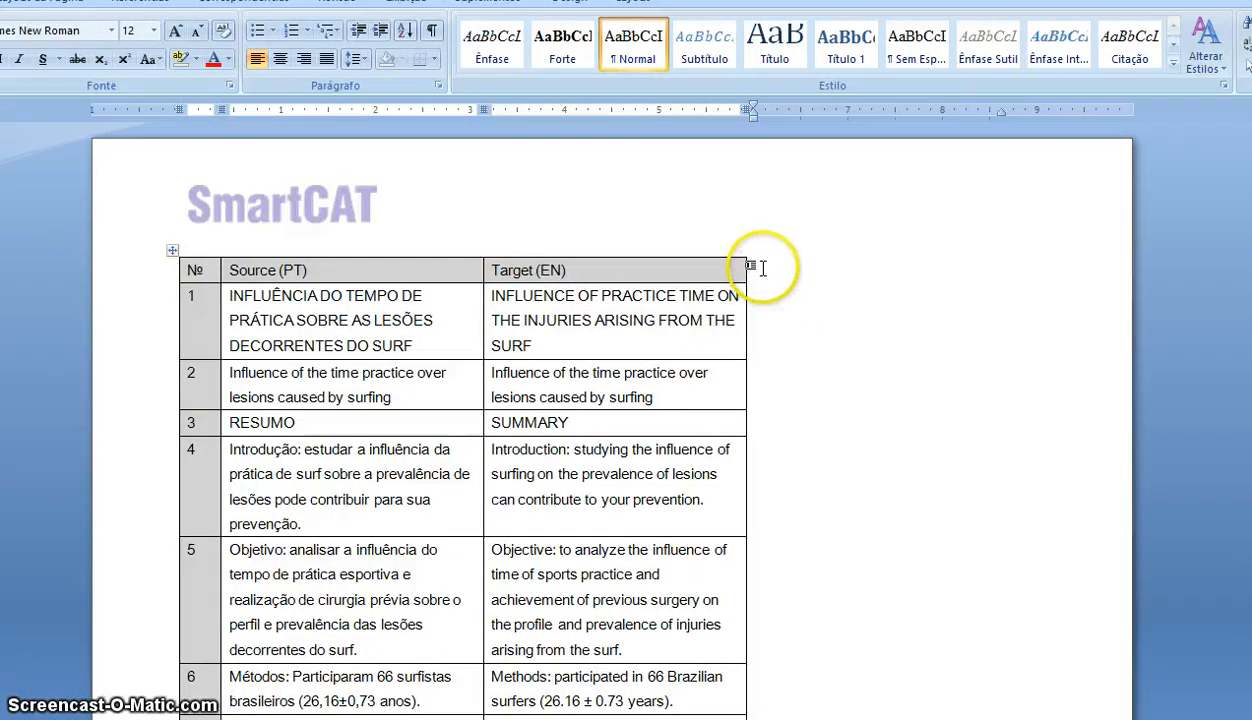
click(763, 268)
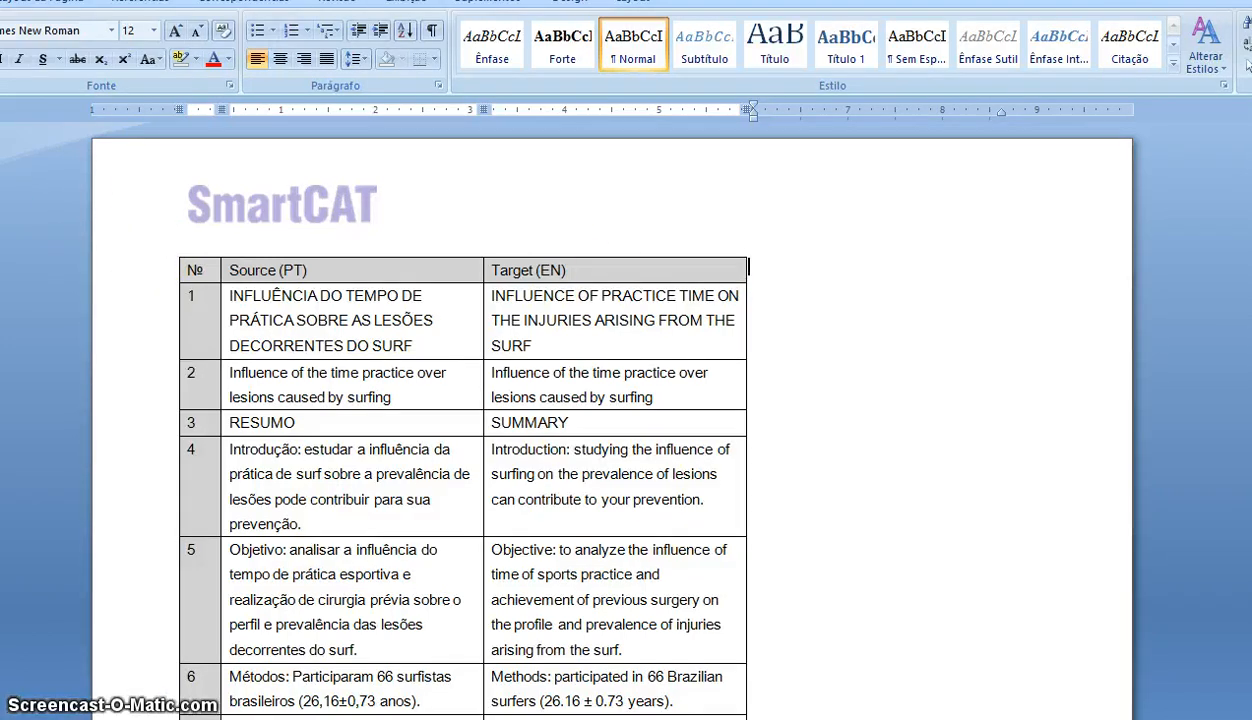
key(ctrl+v)
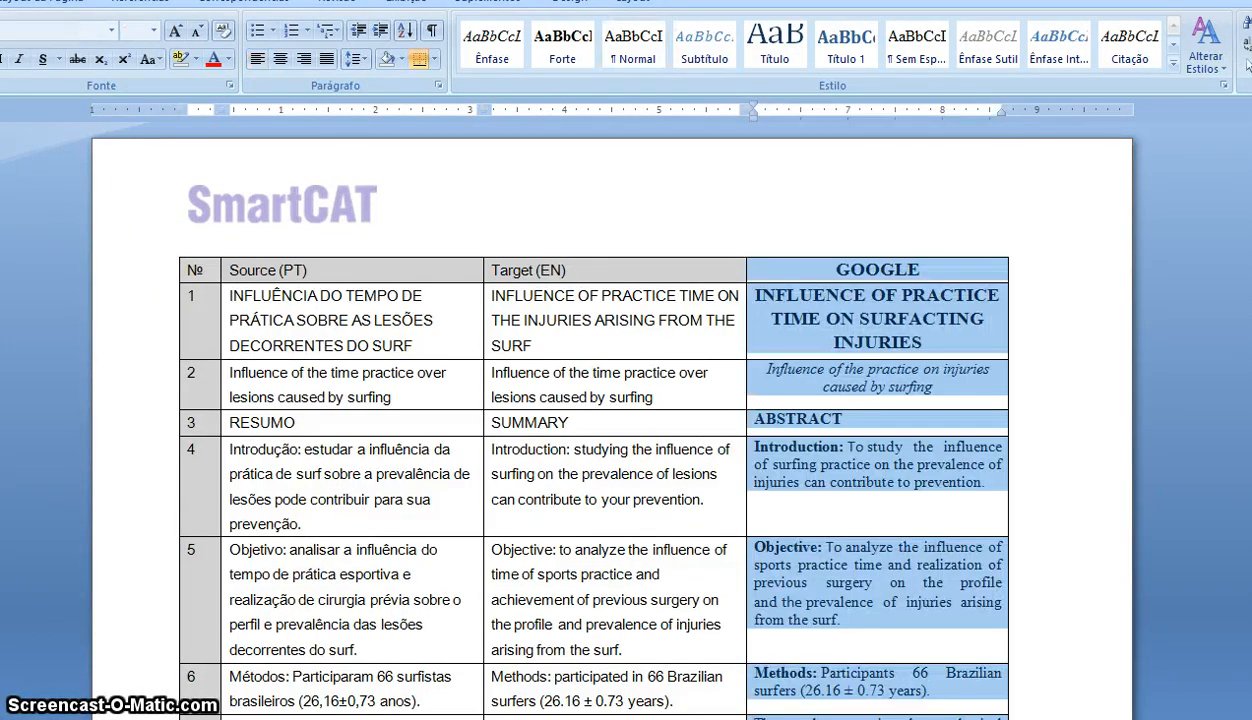
click(1063, 508)
scroll(1063, 508, down, 3)
scroll(1063, 508, up, 1)
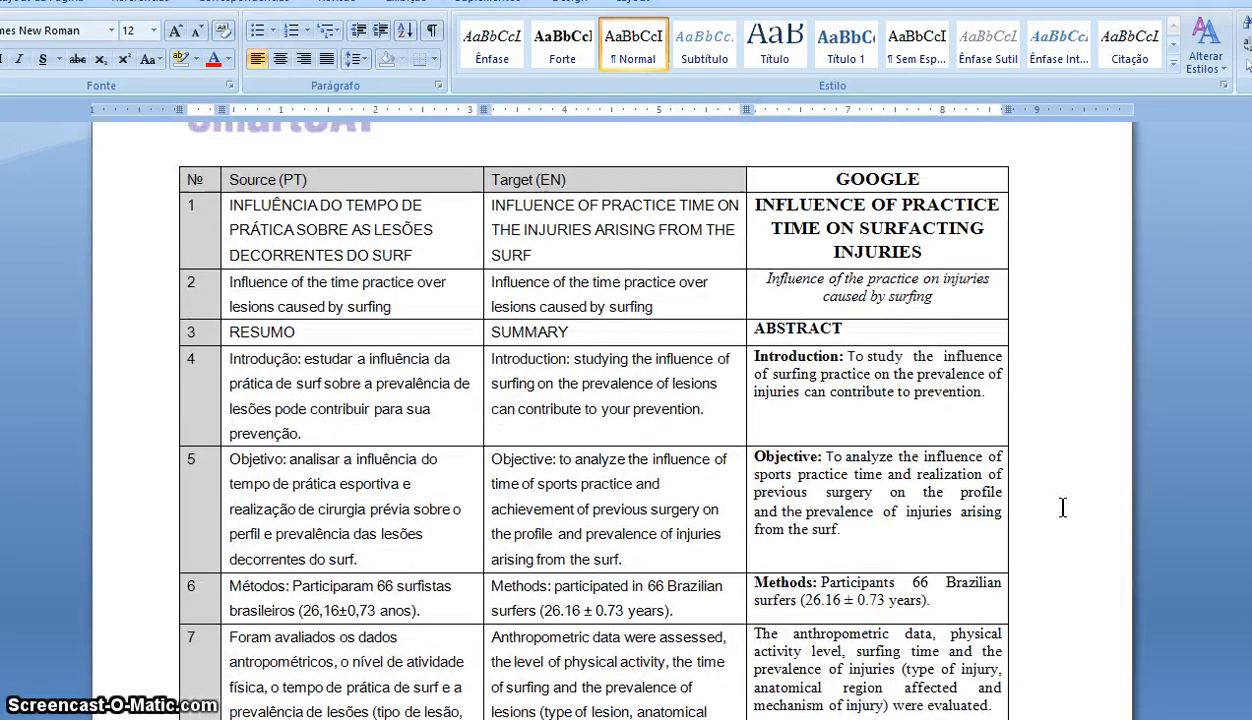
scroll(1063, 508, down, 2)
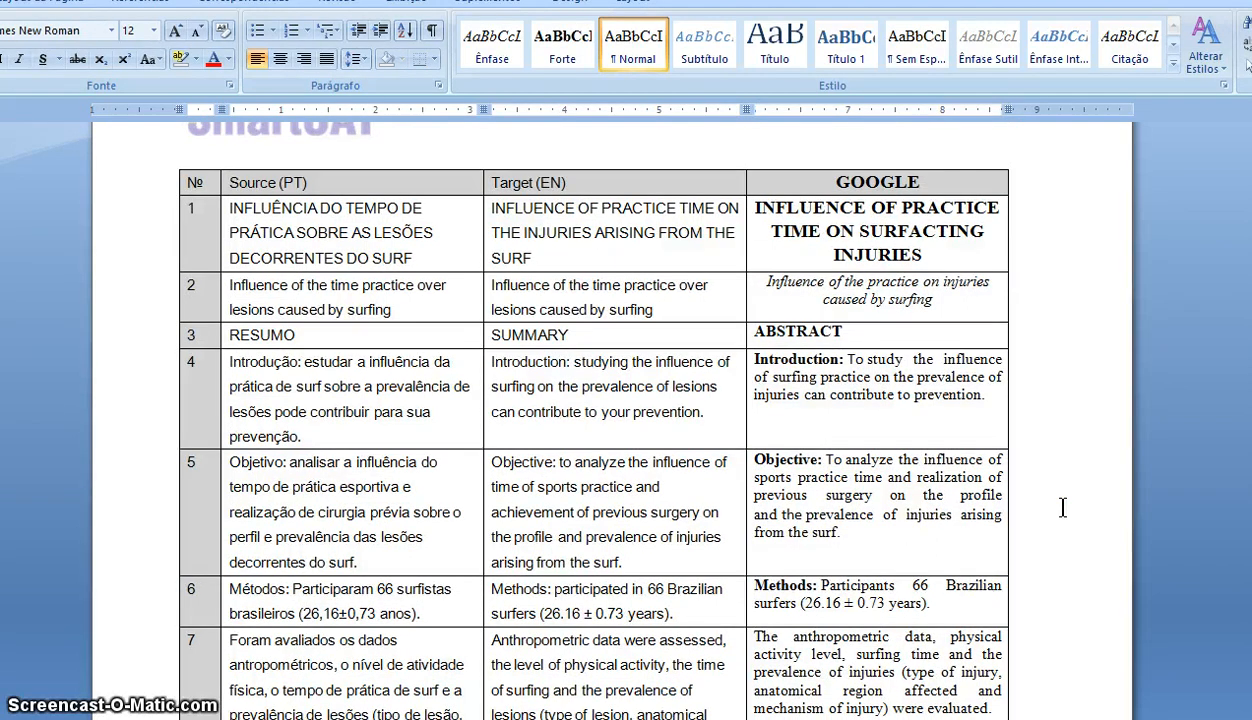
scroll(1063, 508, down, 10)
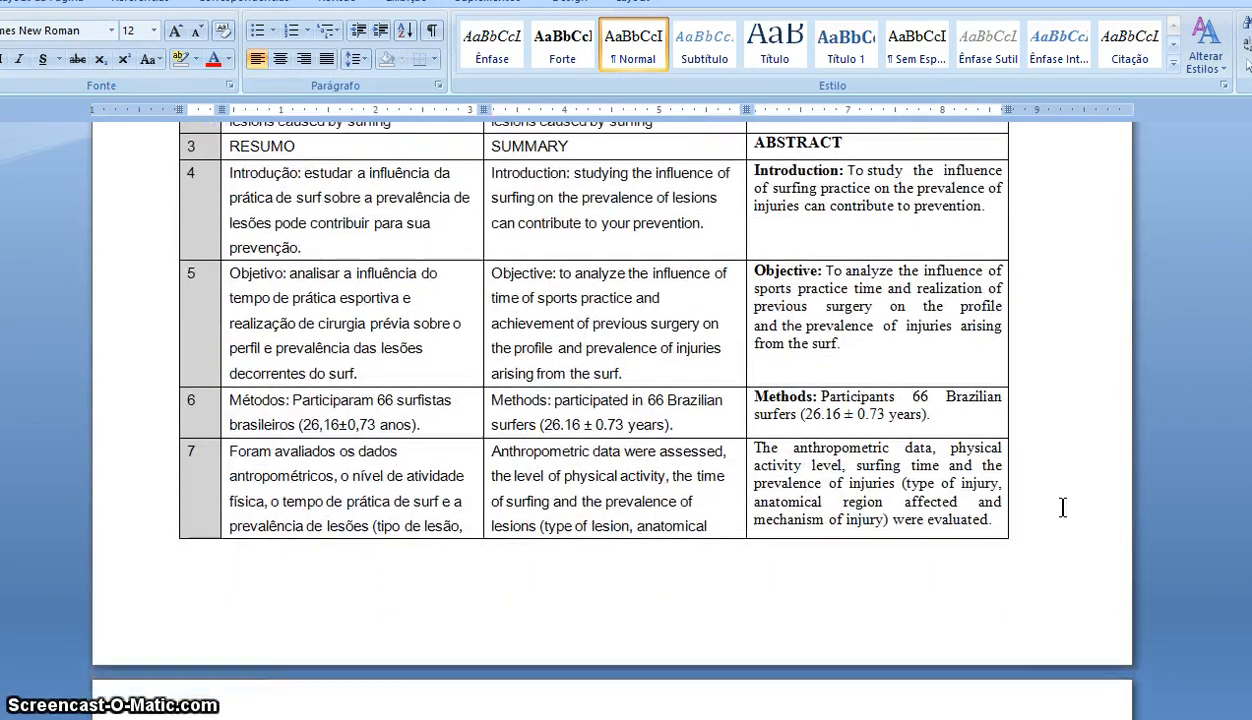
scroll(1063, 508, down, 9)
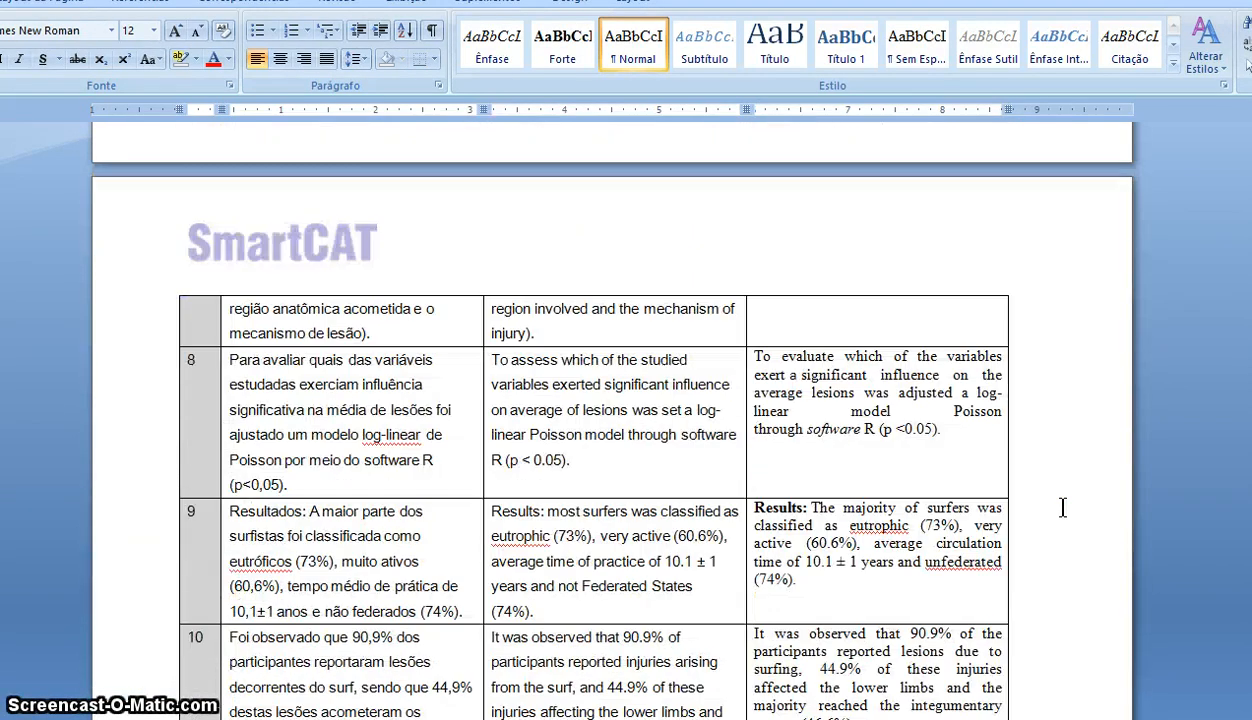
scroll(1063, 508, down, 13)
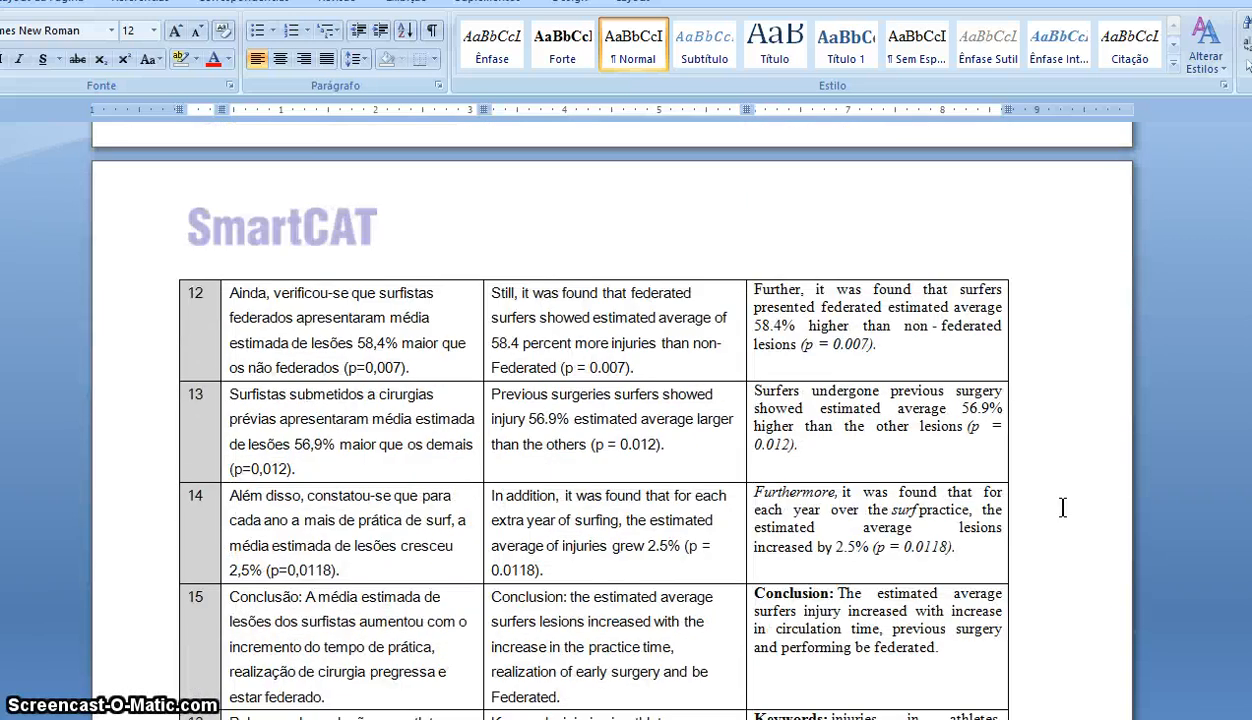
scroll(1063, 508, down, 4)
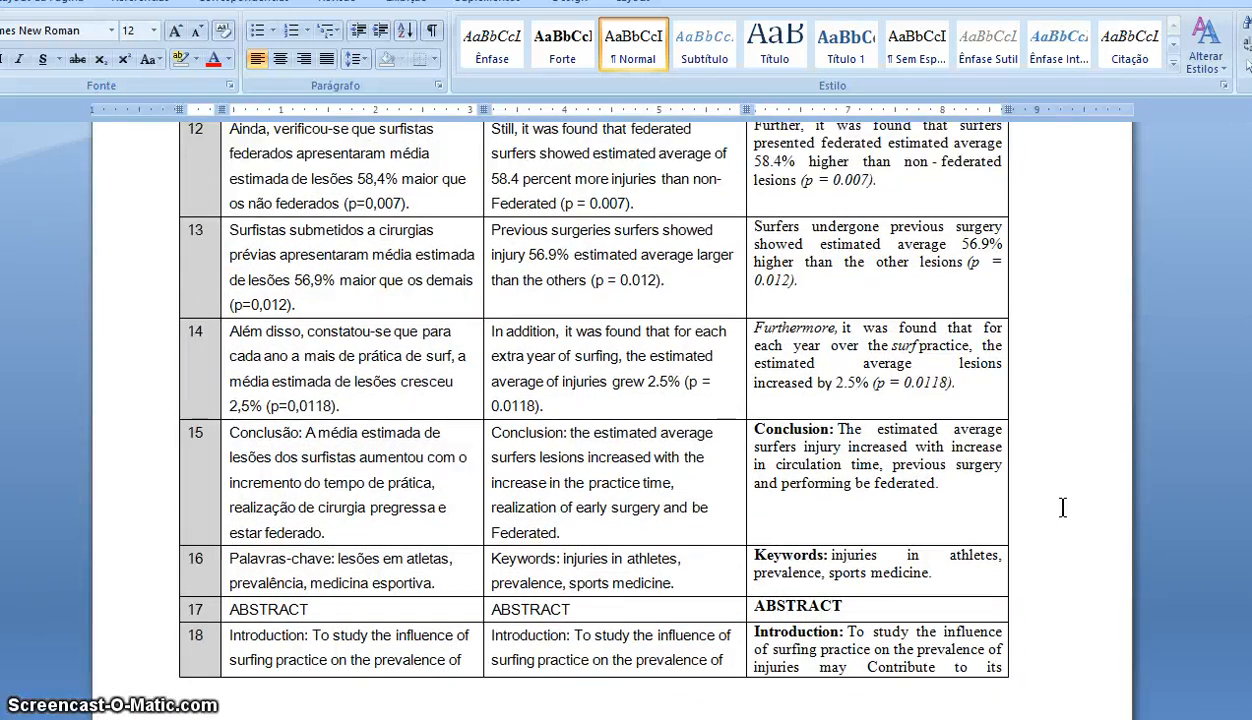
scroll(1063, 508, down, 1)
scroll(1063, 508, down, 14)
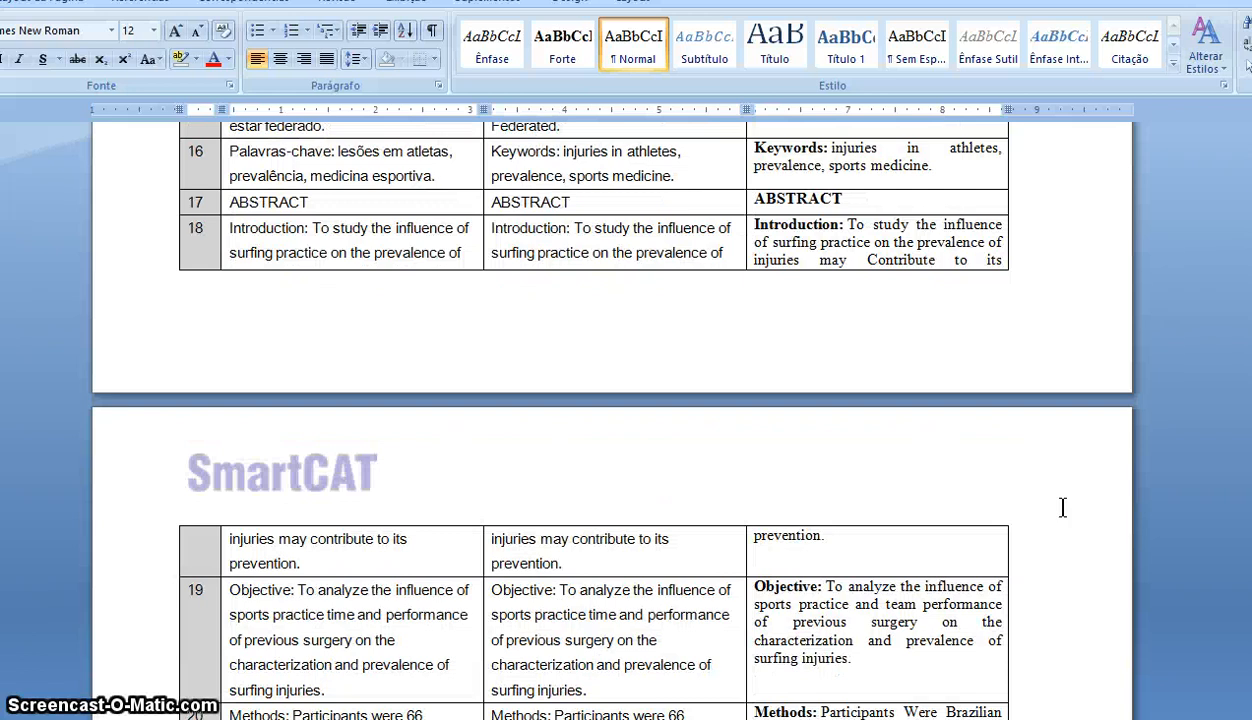
scroll(1063, 508, down, 2)
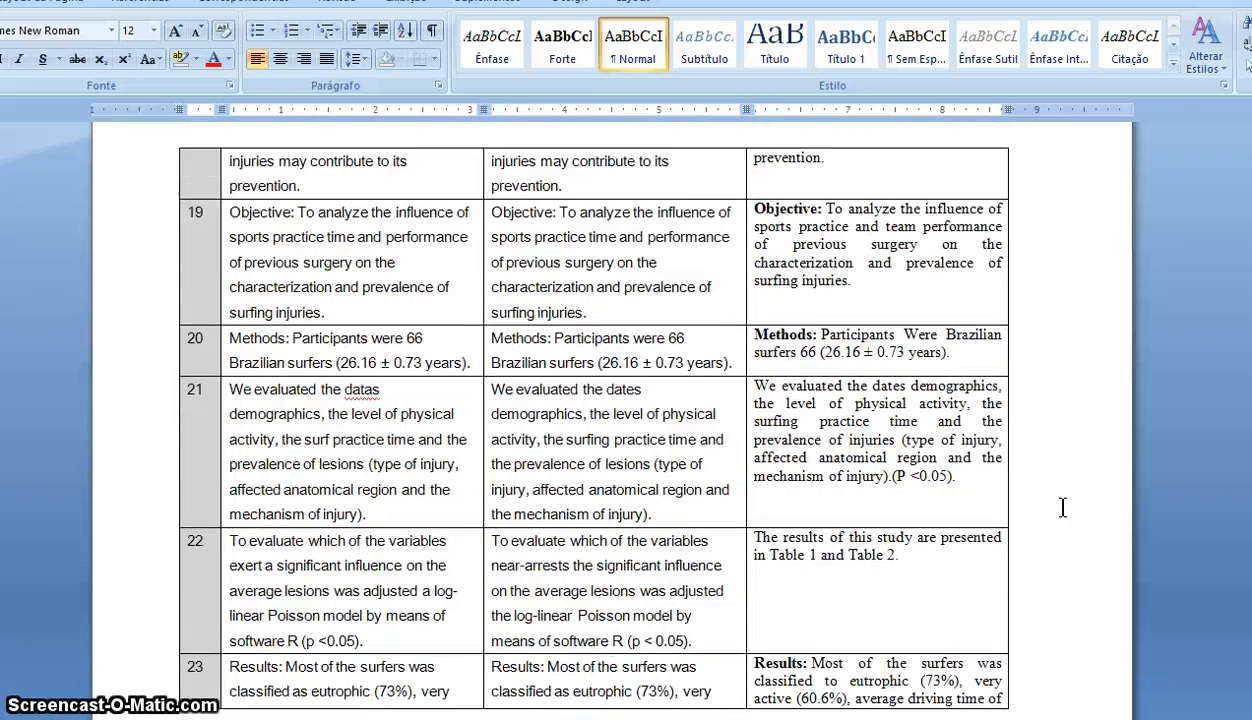
scroll(1063, 508, down, 7)
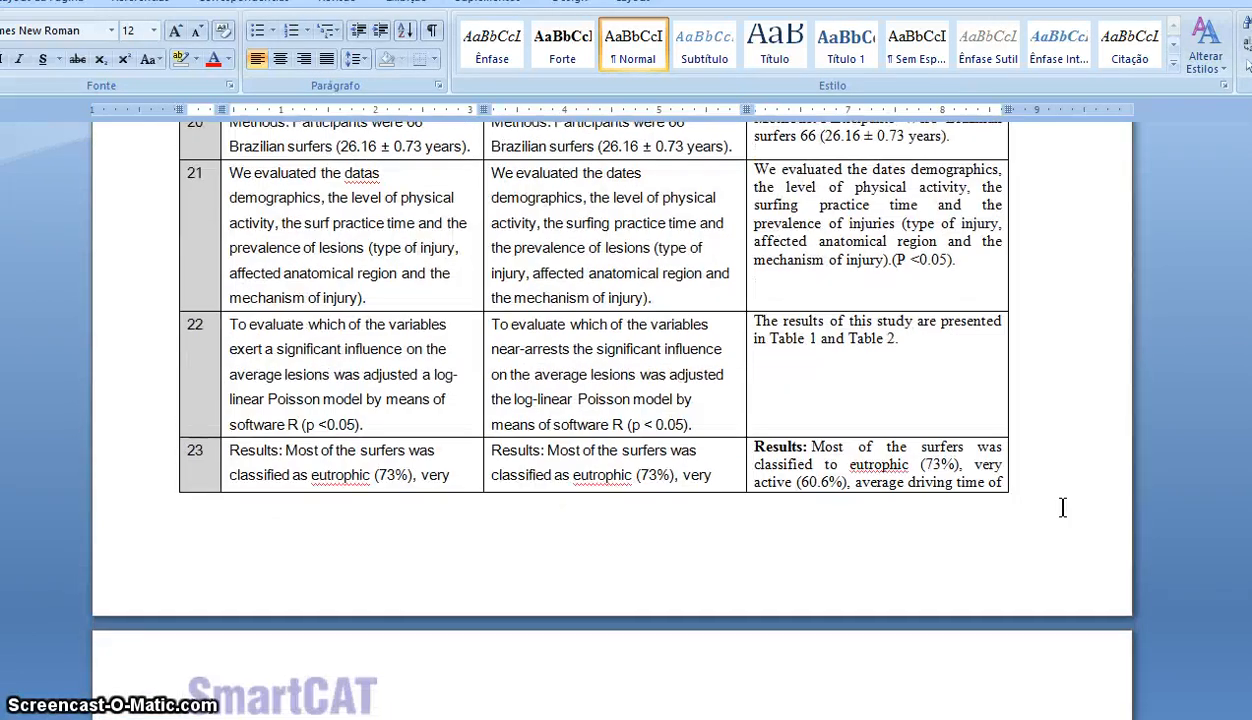
scroll(1063, 508, down, 11)
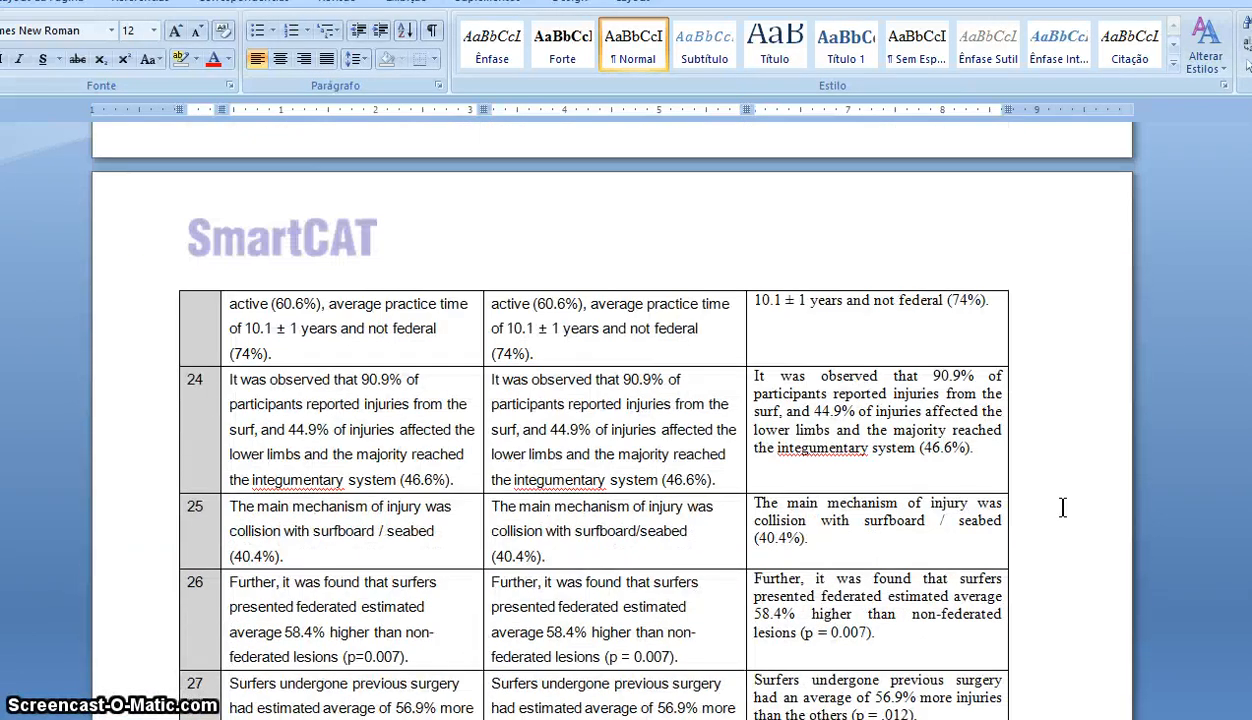
scroll(1063, 508, down, 3)
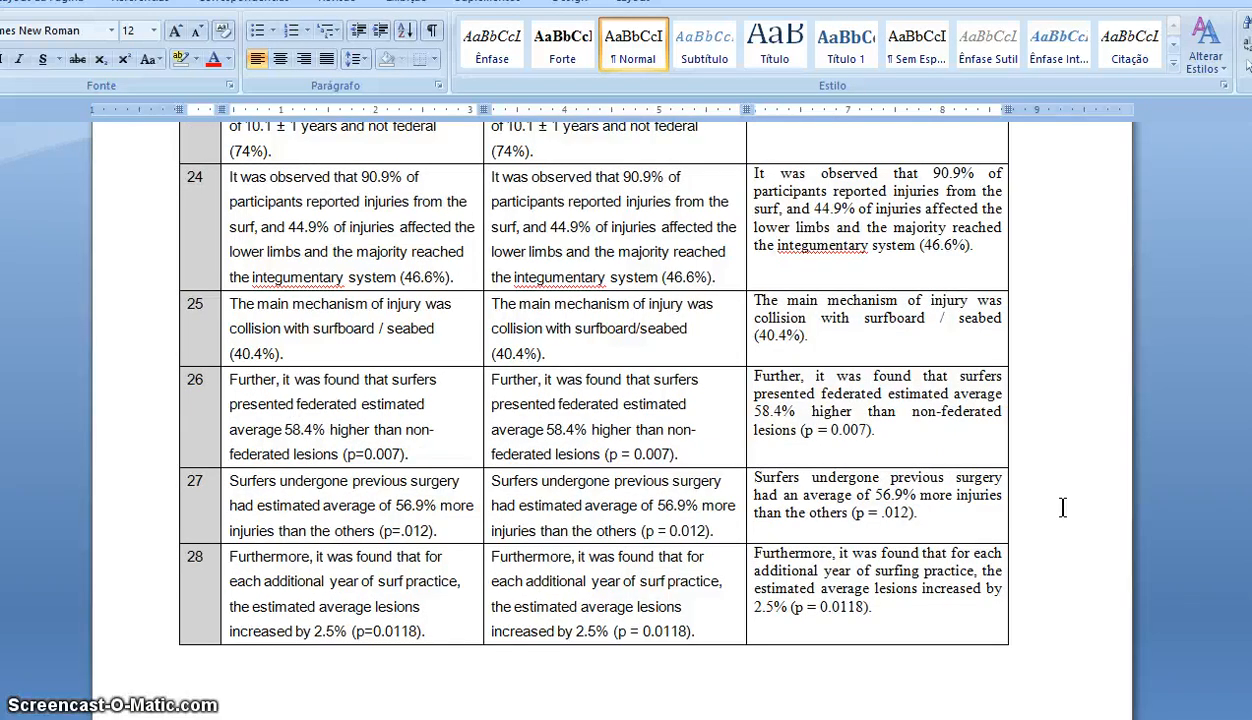
scroll(1063, 508, up, 7)
scroll(1063, 508, down, 3)
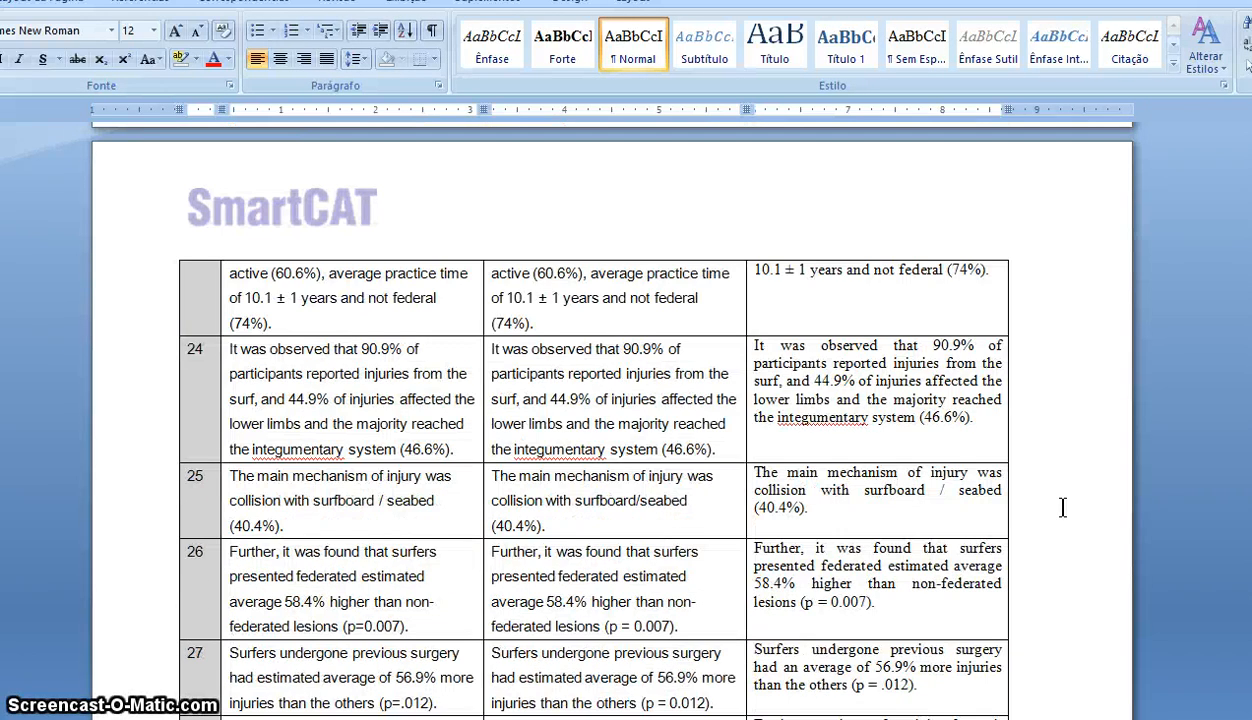
scroll(1063, 508, down, 20)
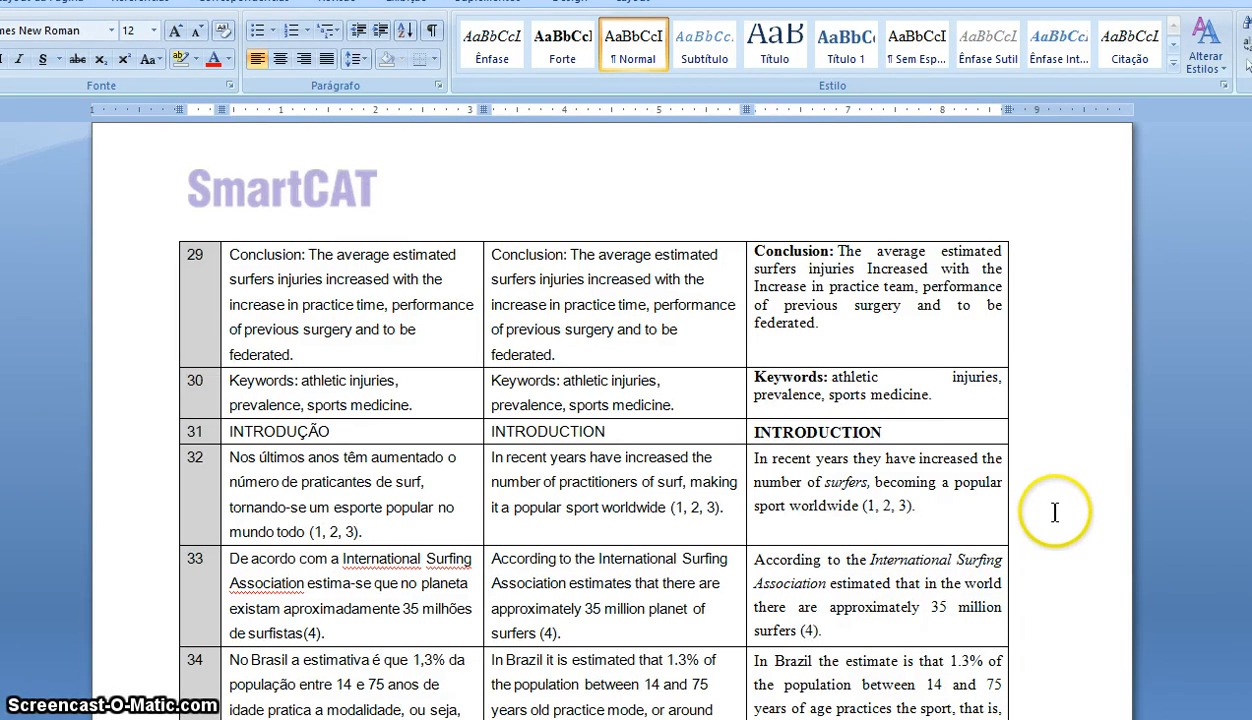
scroll(1058, 525, down, 5)
scroll(1052, 533, down, 8)
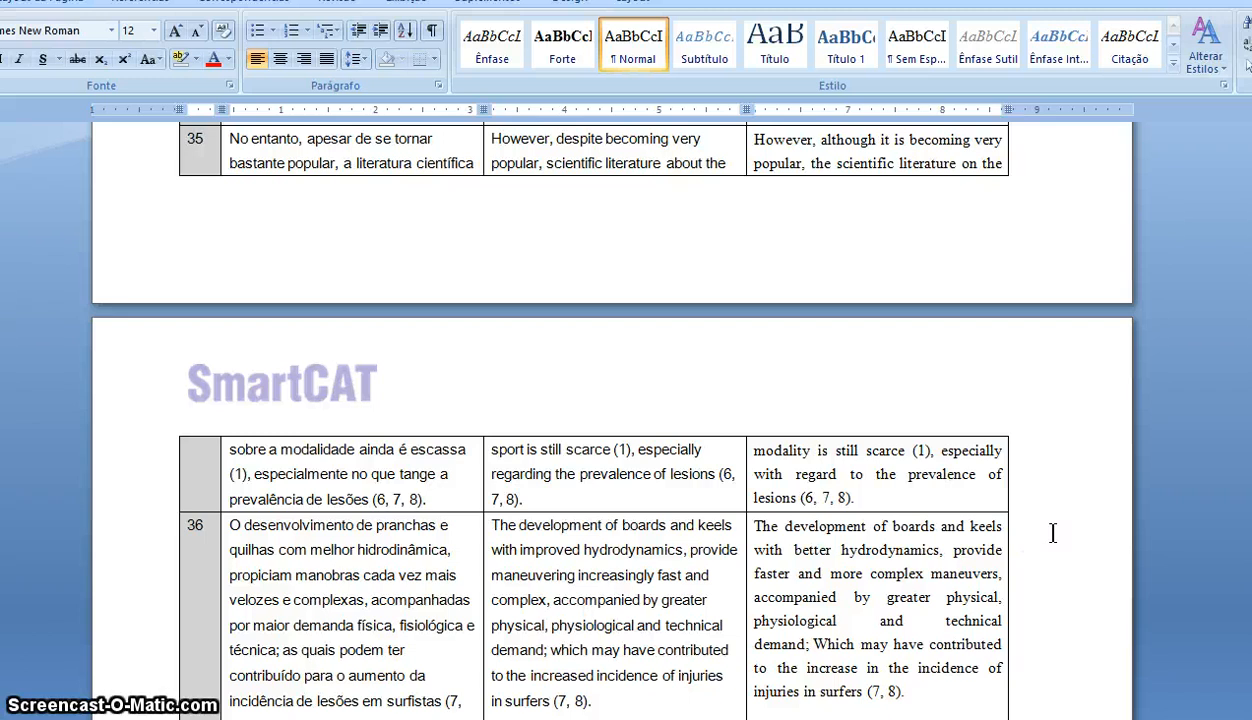
scroll(1052, 533, down, 8)
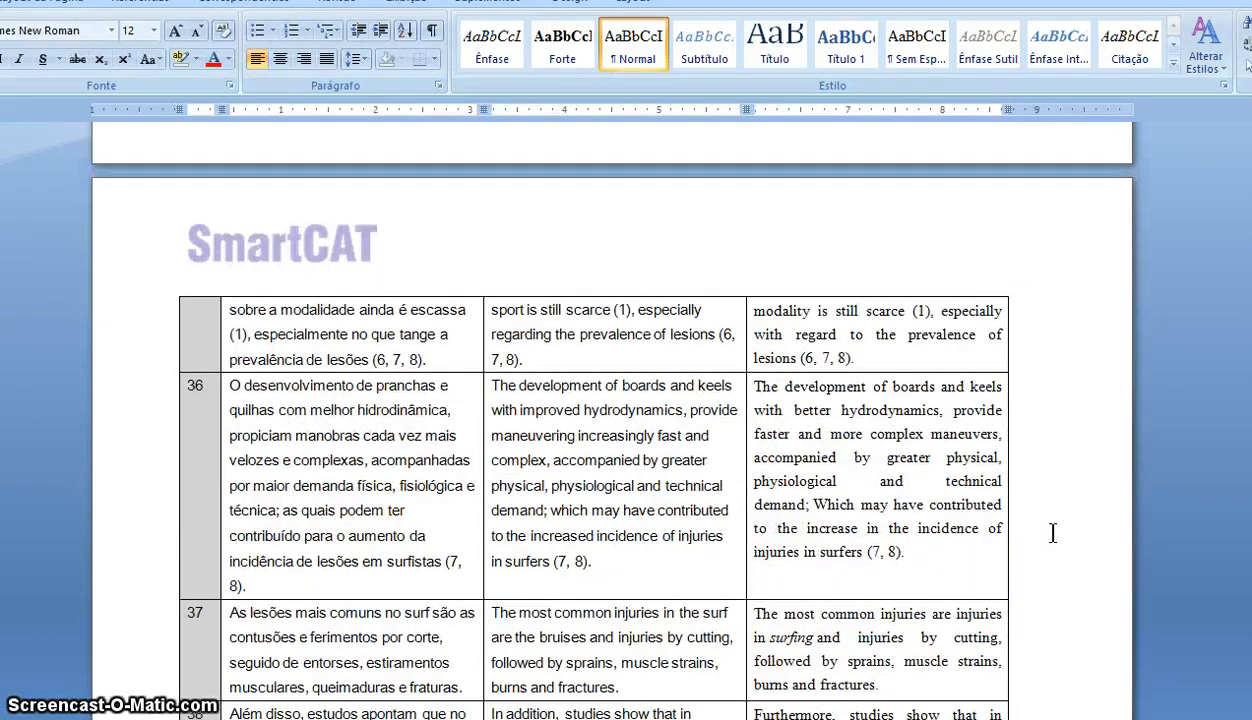
scroll(1052, 533, up, 20)
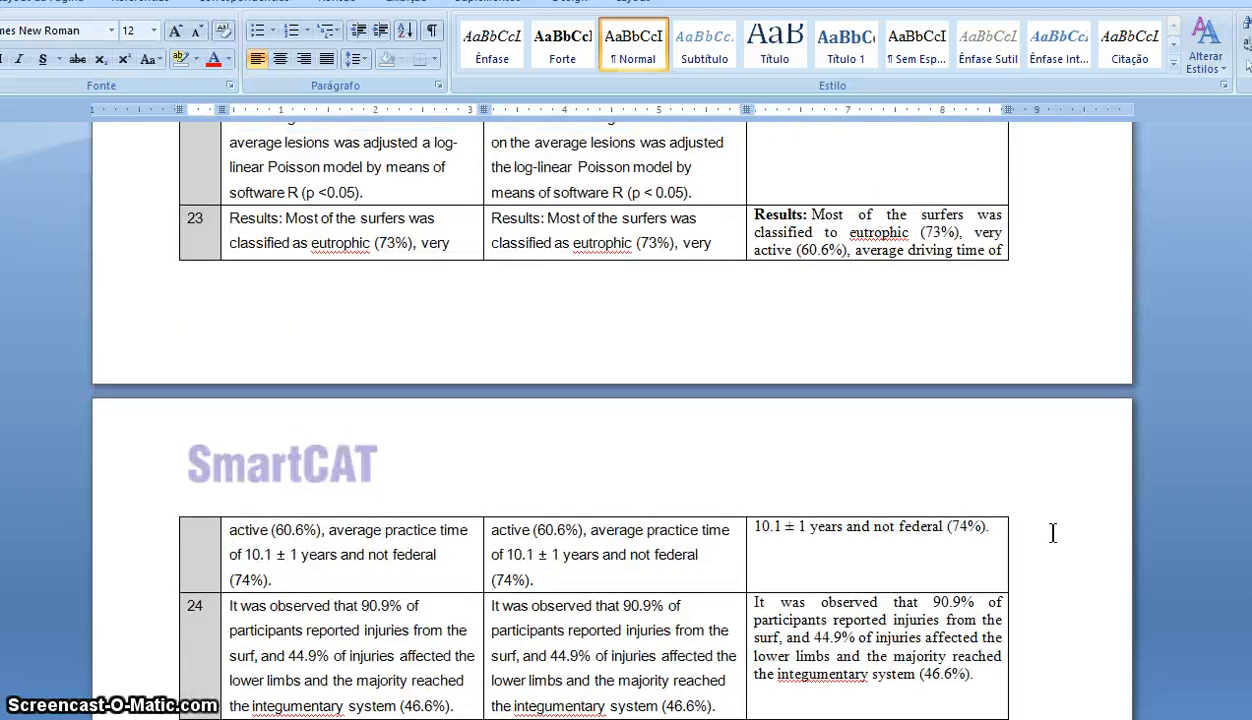
scroll(1052, 533, up, 15)
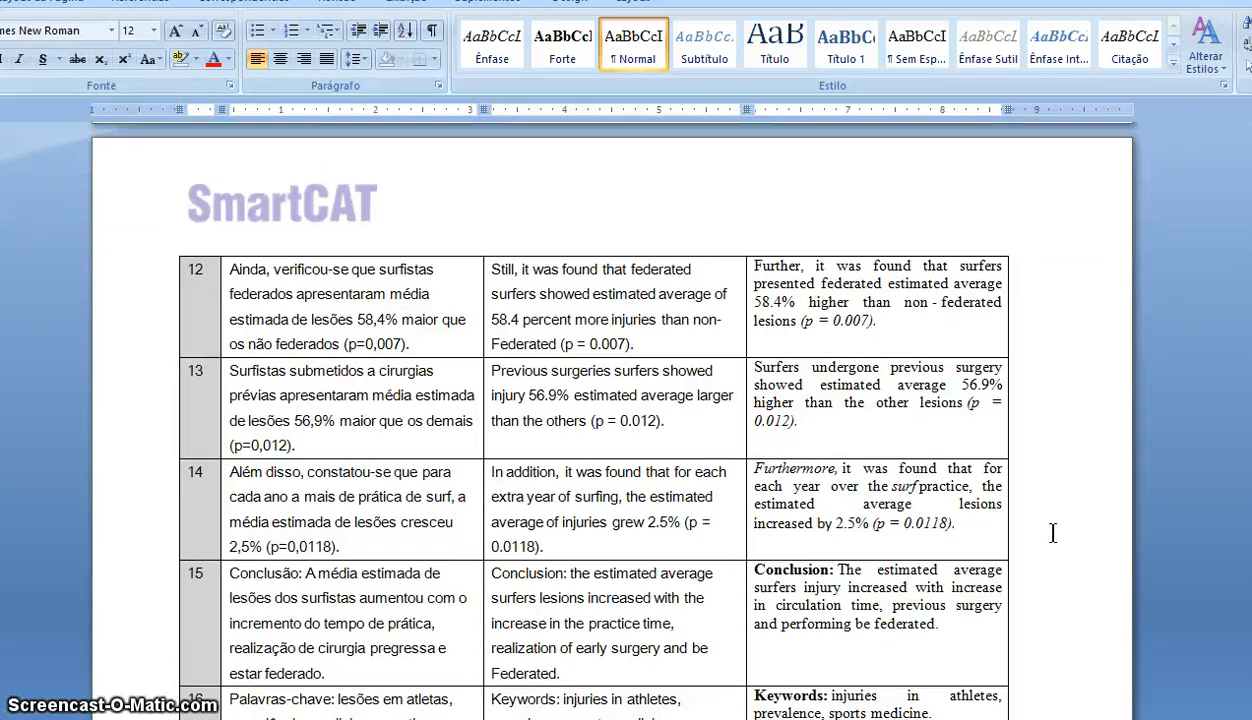
scroll(1053, 533, up, 10)
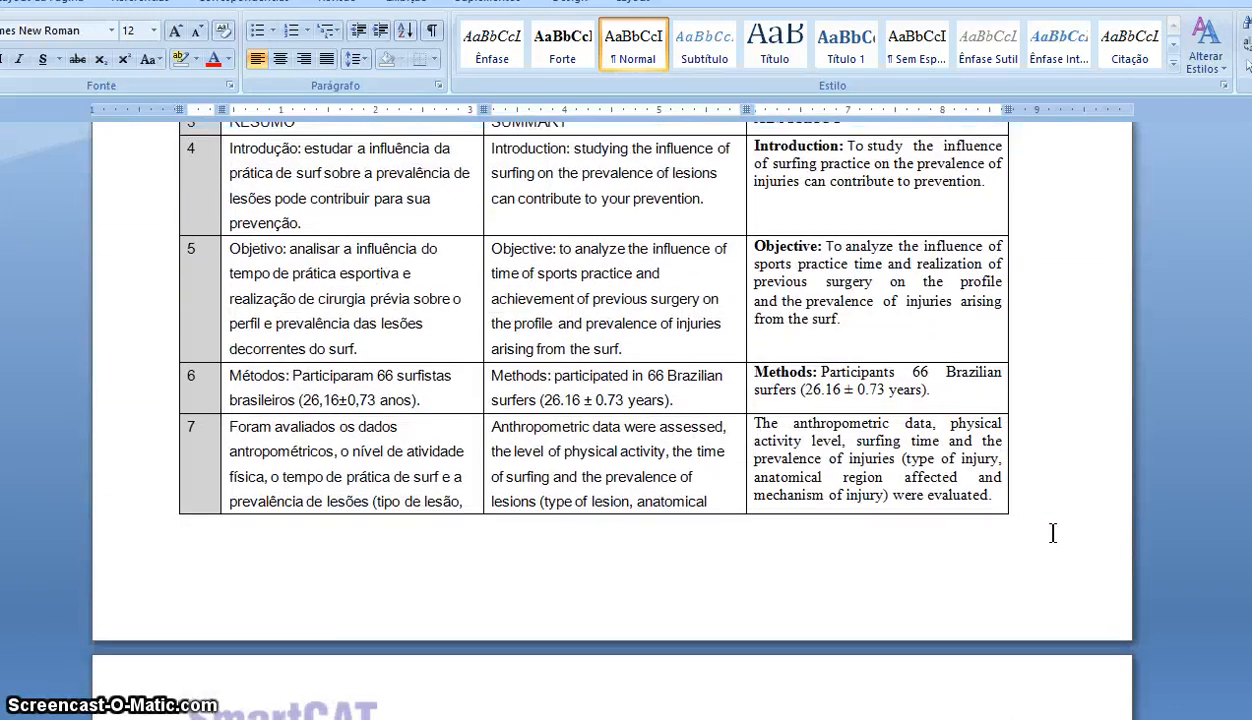
click(1052, 533)
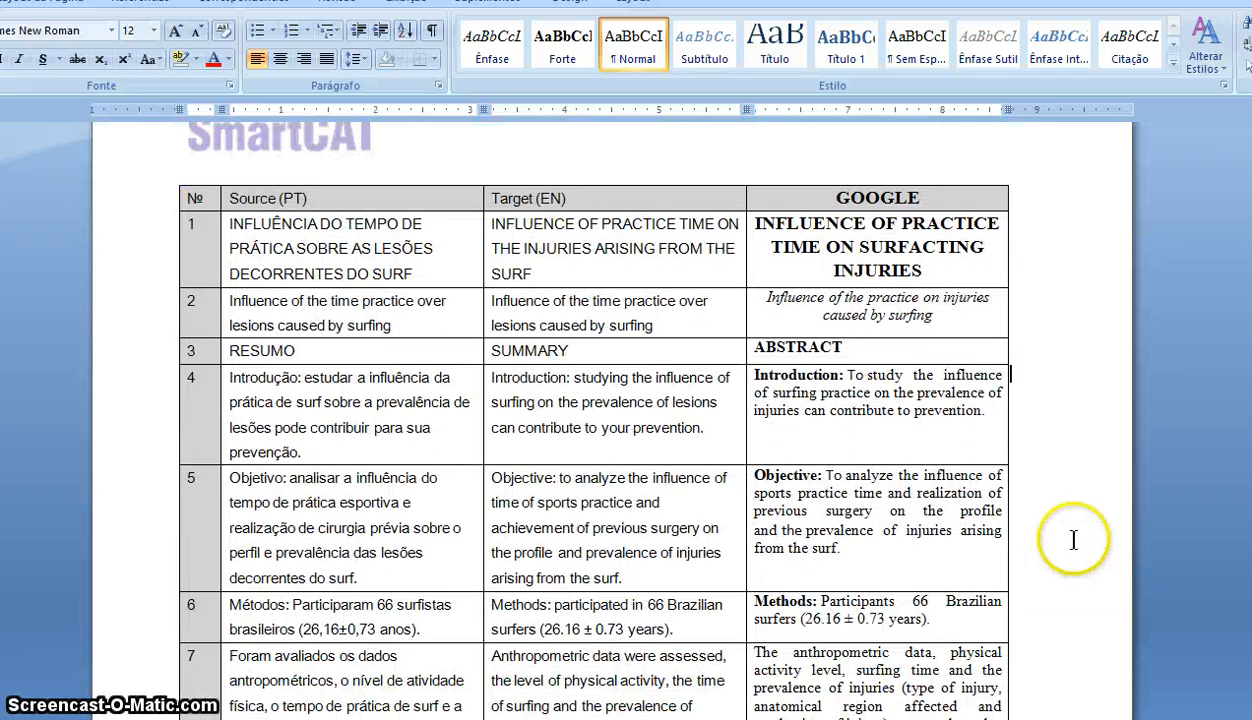
scroll(1074, 540, down, 3)
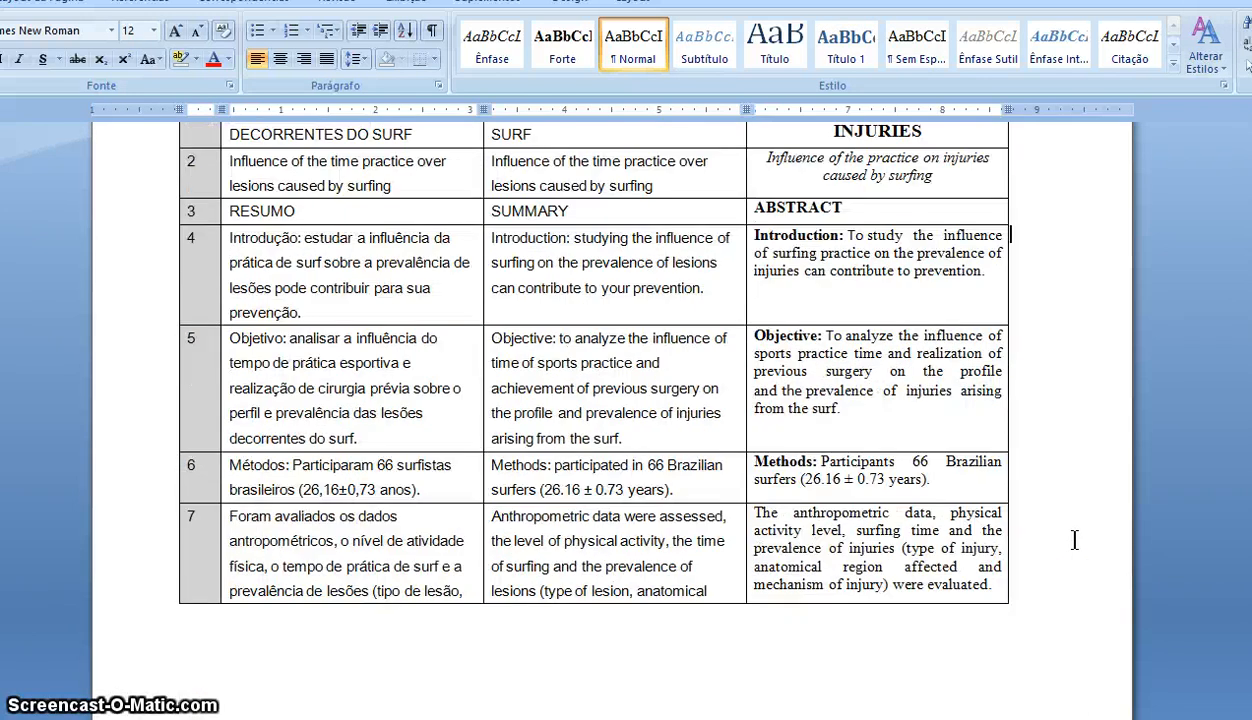
scroll(1060, 536, up, 5)
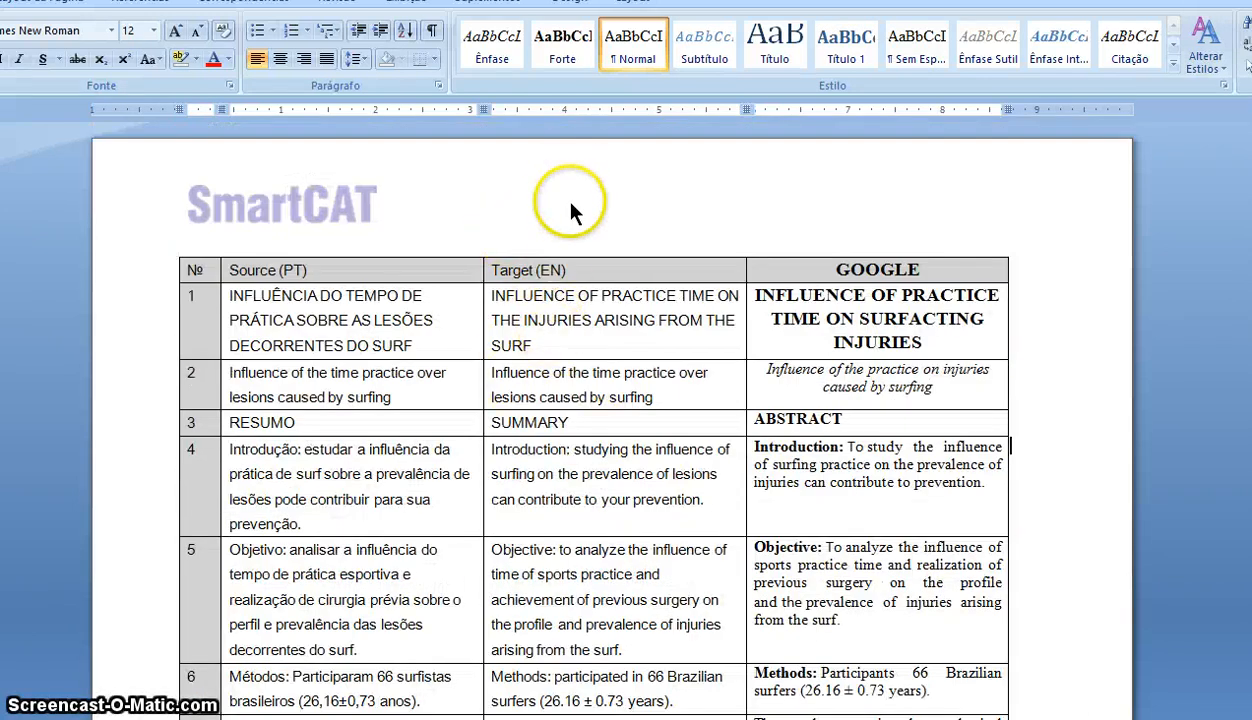
- Turn on Controlar Alterações from the Revisão tab
click(566, 254)
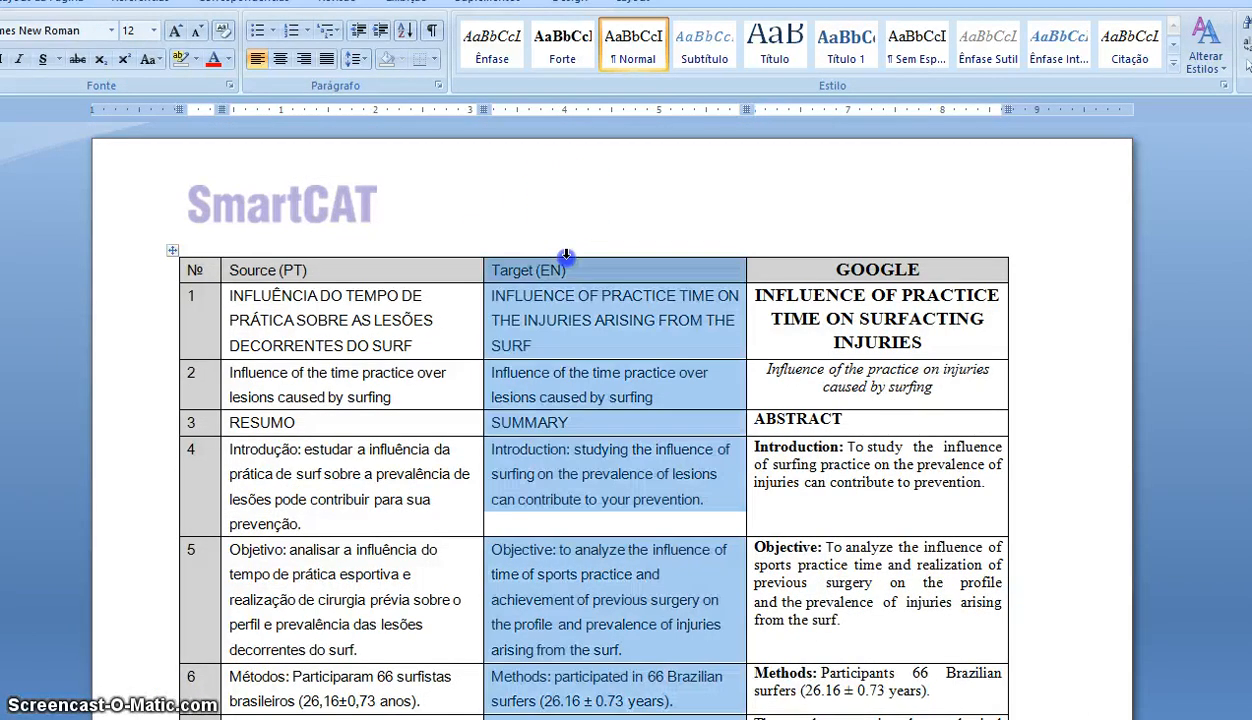
click(652, 452)
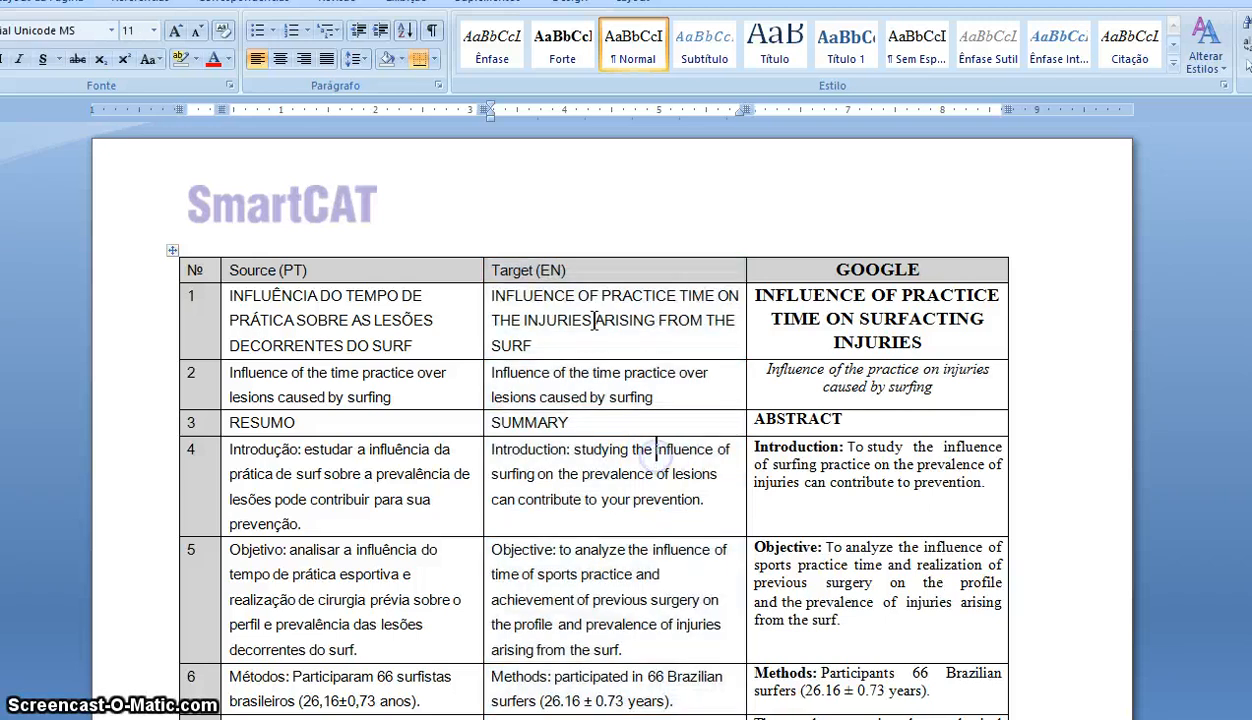
click(337, 8)
click(617, 72)
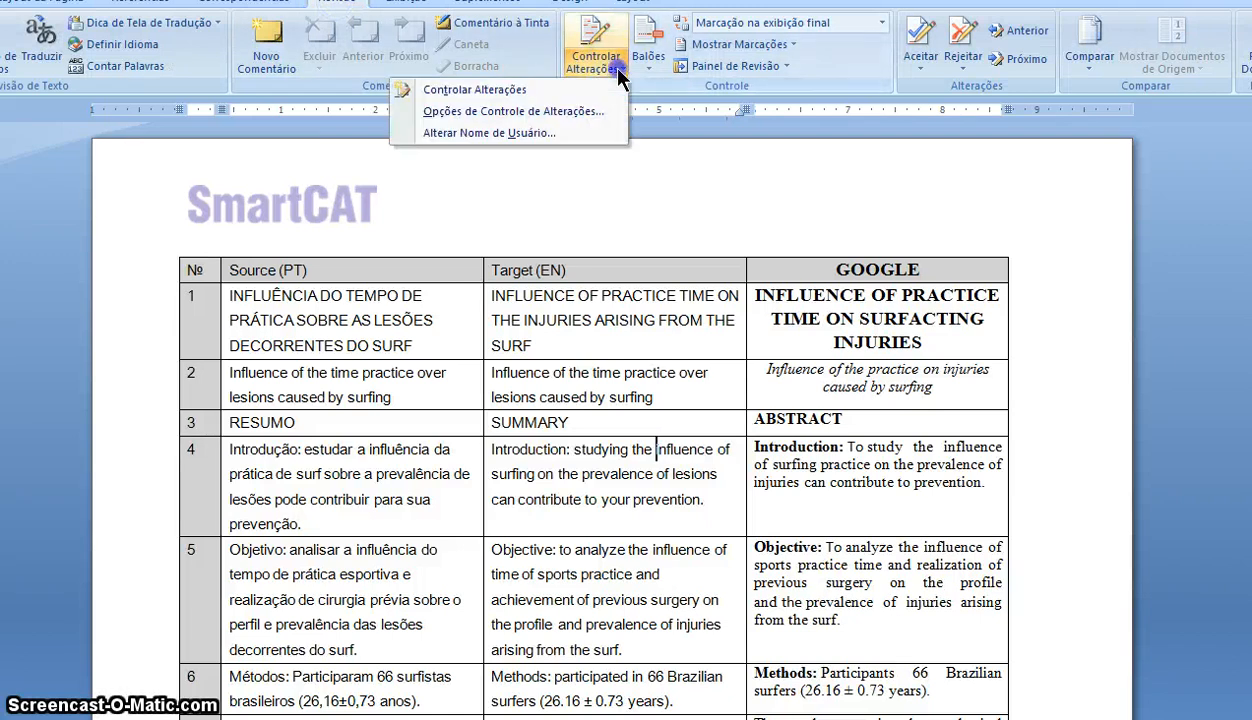
click(535, 90)
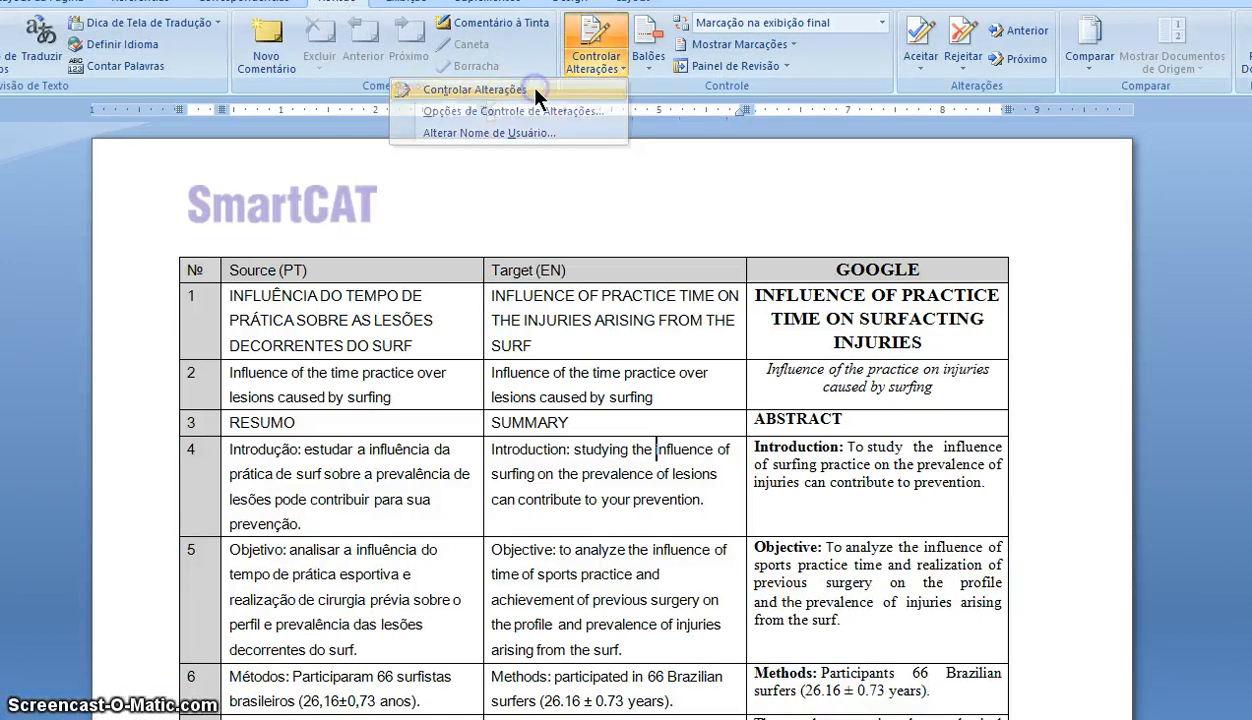
- Delete the end of SURF in row 1's Target (EN) cell as a tracked change
click(538, 336)
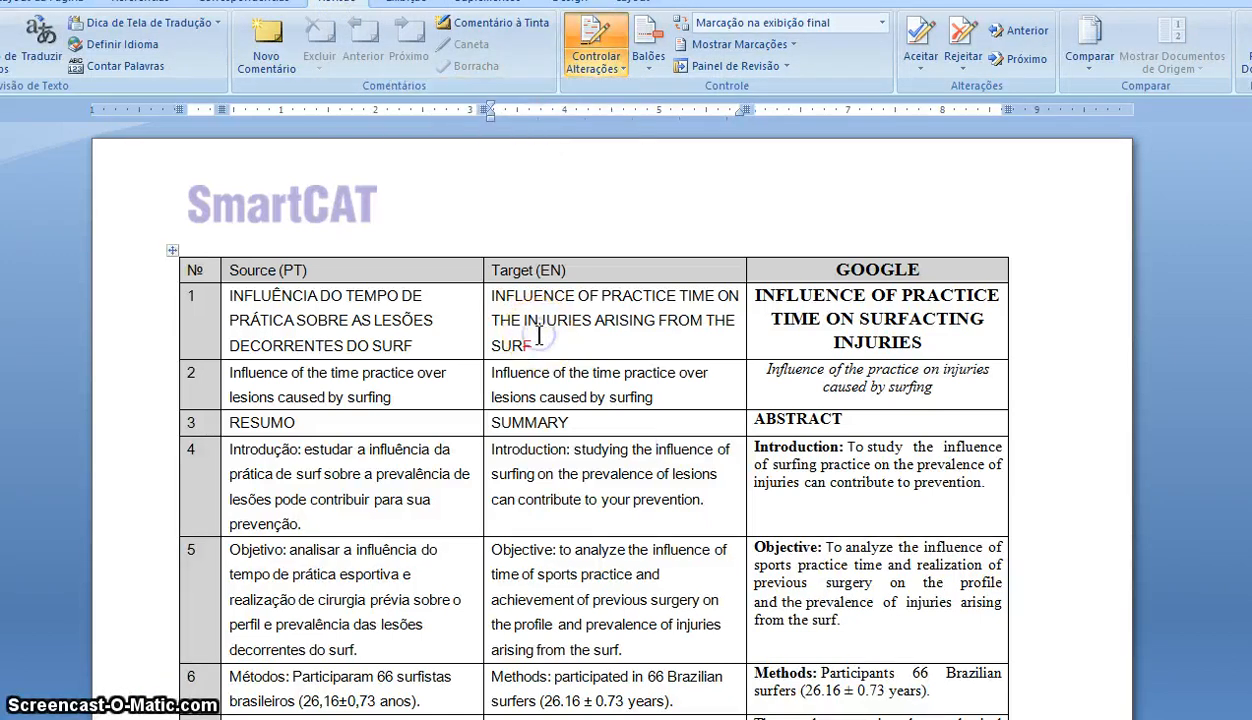
key(BackSpace)
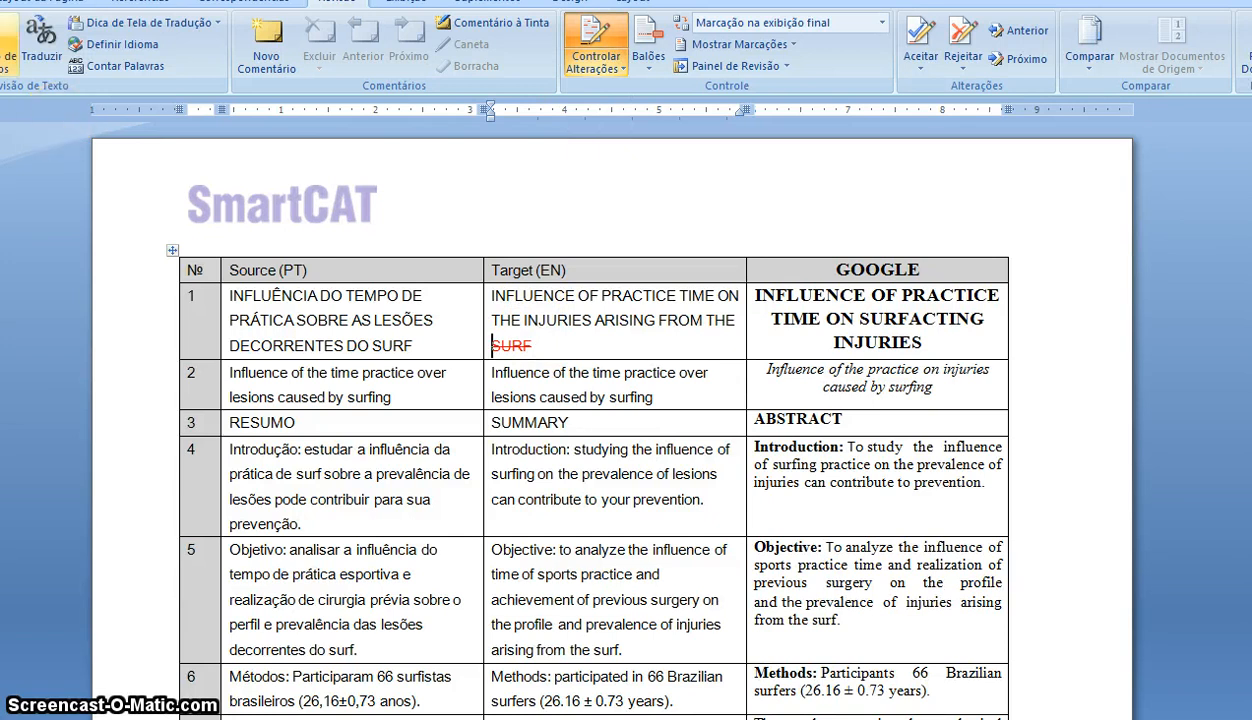
key(ctrl+z)
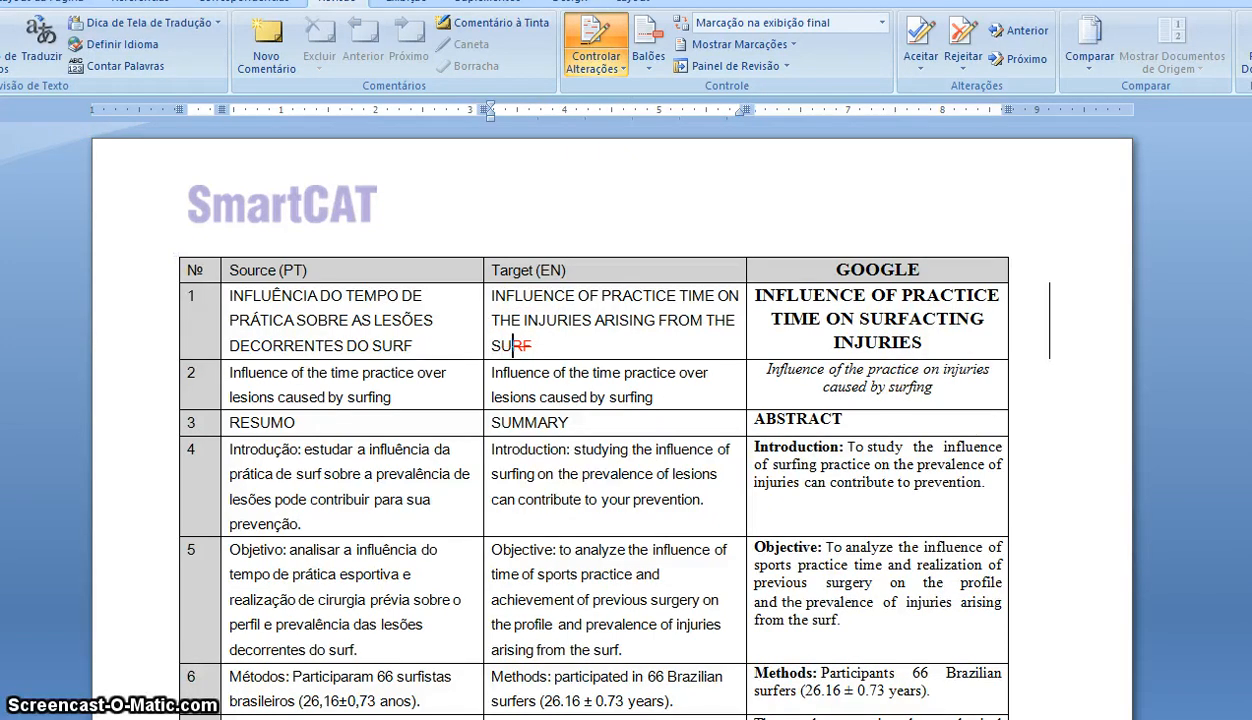